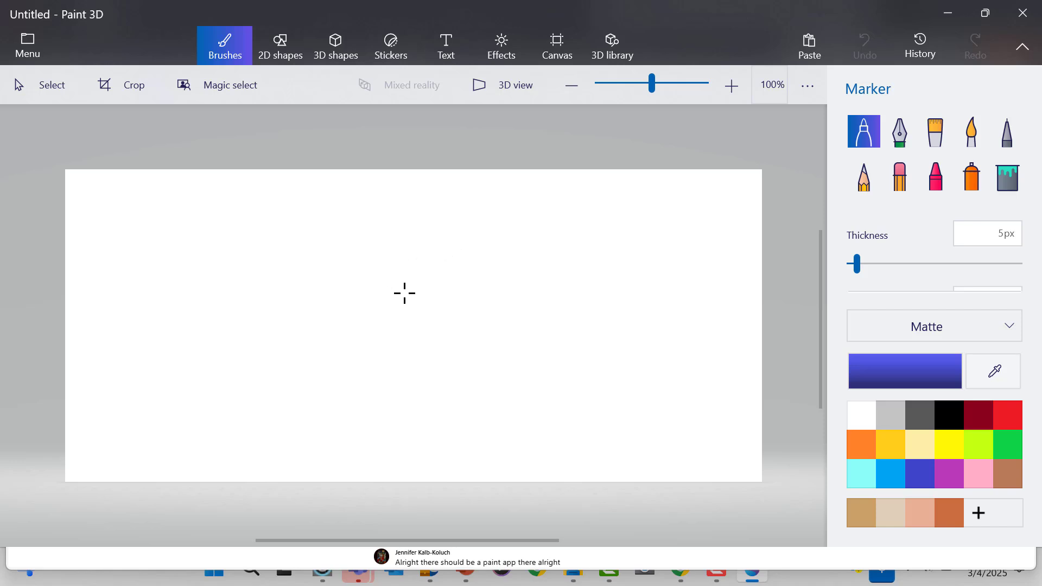
Paste the copied slide image with the Starry Night painting and its text onto the blank canvas.
{"action": "left_click", "coordinate": [405, 293]}
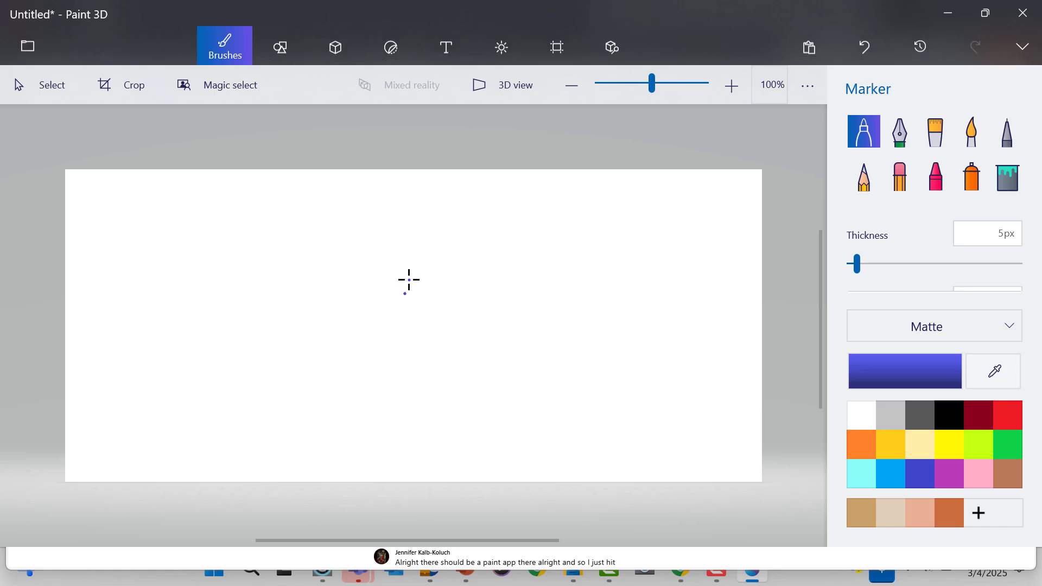
{"action": "key", "text": "ctrl+v"}
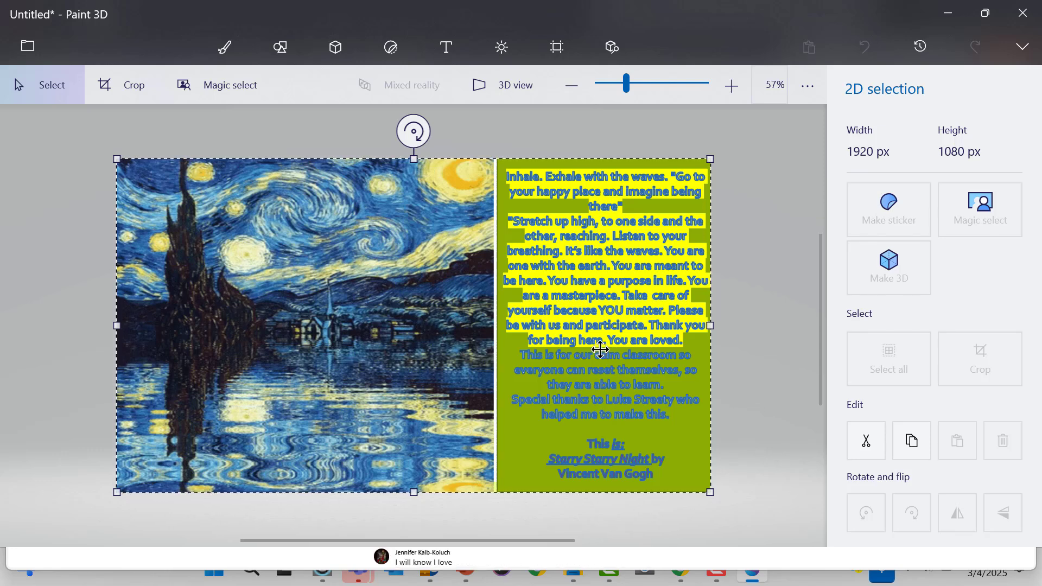
Try to crop the pasted slide image.
{"action": "right_click", "coordinate": [599, 350]}
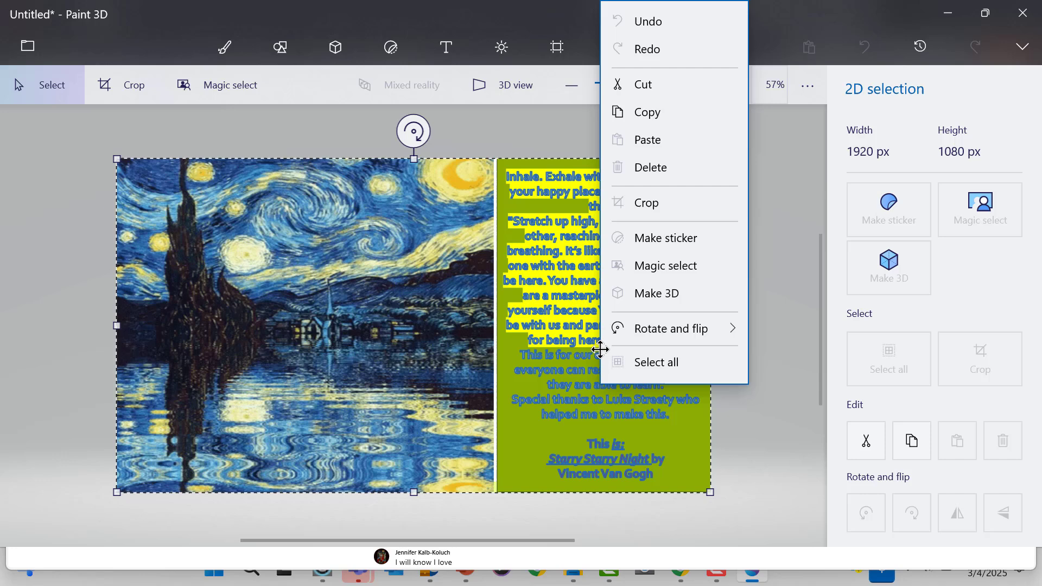
{"action": "left_click", "coordinate": [579, 61]}
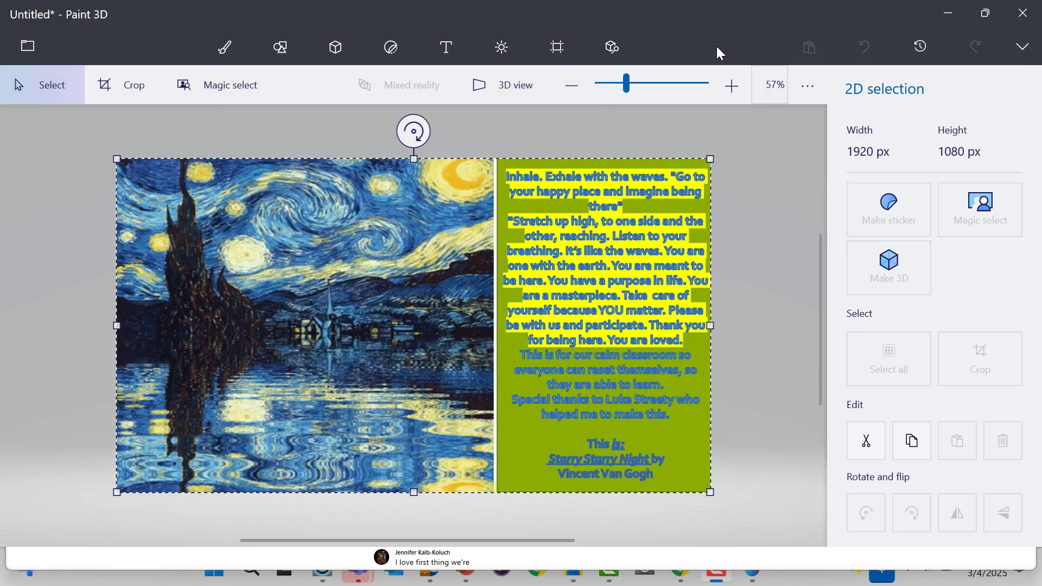
{"action": "right_click", "coordinate": [603, 240]}
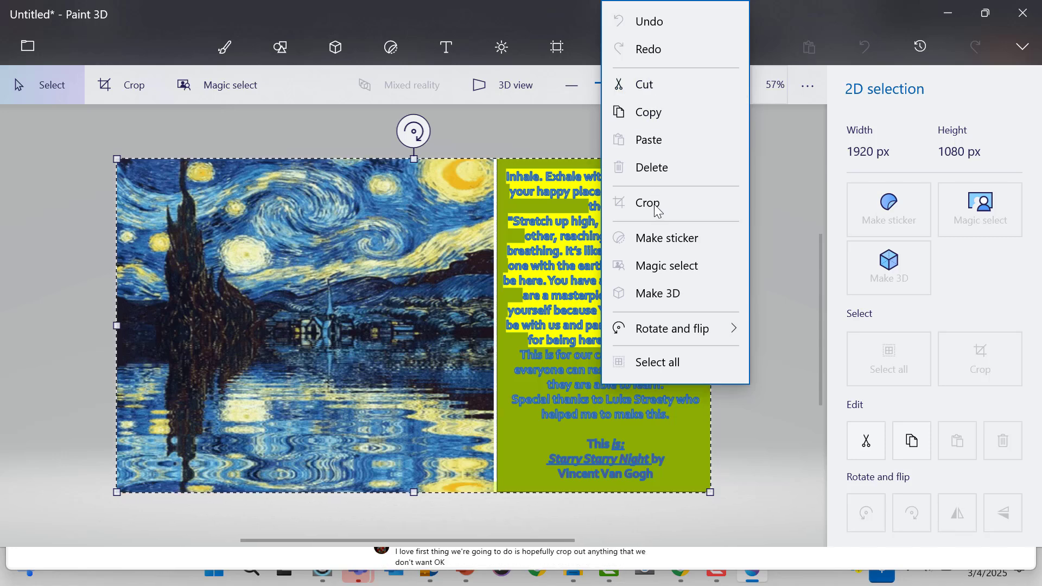
{"action": "left_click", "coordinate": [502, 140]}
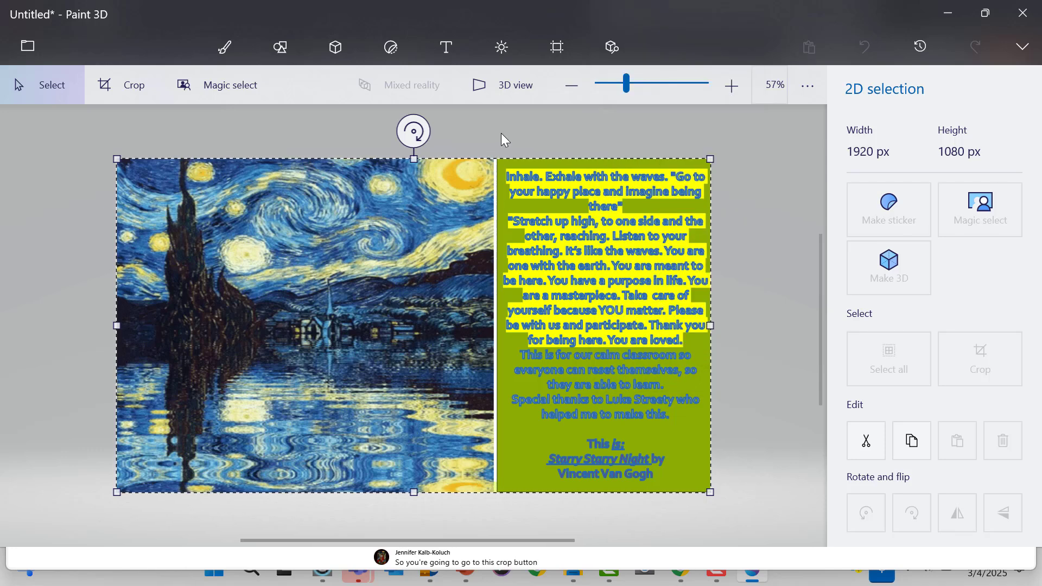
{"action": "right_click", "coordinate": [490, 187]}
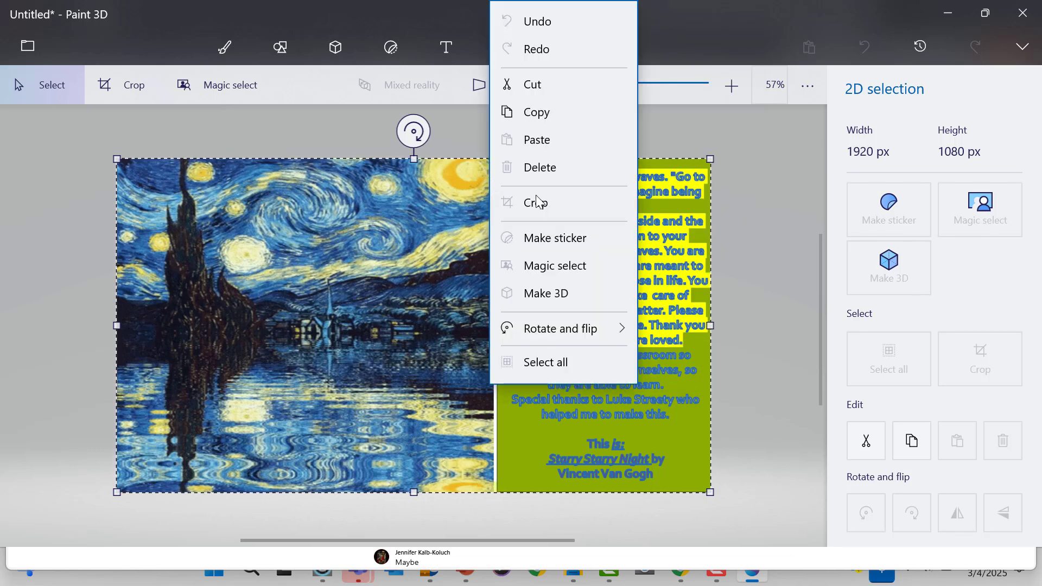
{"action": "left_click", "coordinate": [710, 161]}
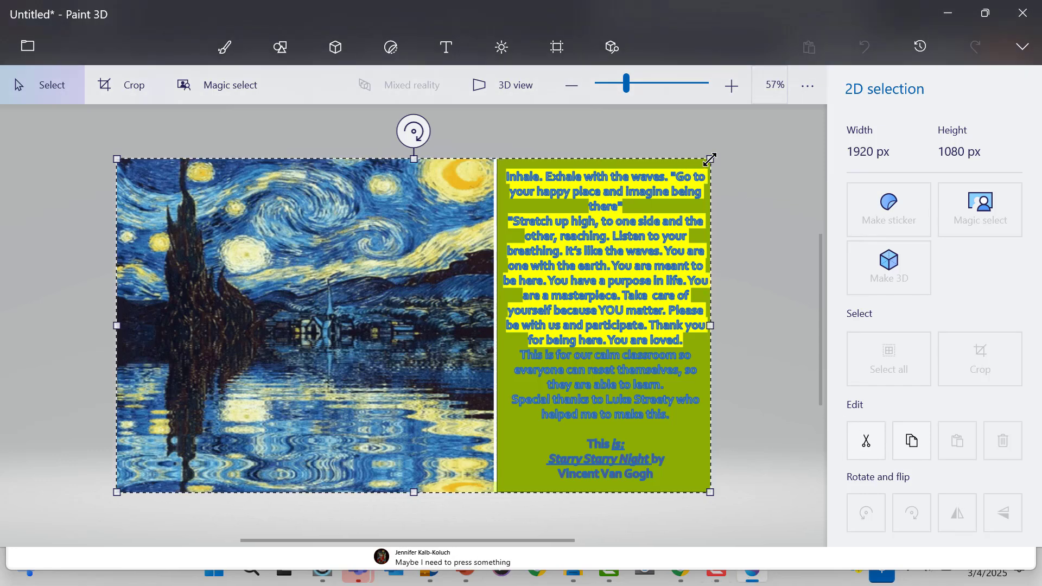
Resize the selected slide image to about 749 × 1127 px over the right part of the canvas and check its crop option.
{"action": "left_click_drag", "start_coordinate": [691, 159], "coordinate": [715, 167]}
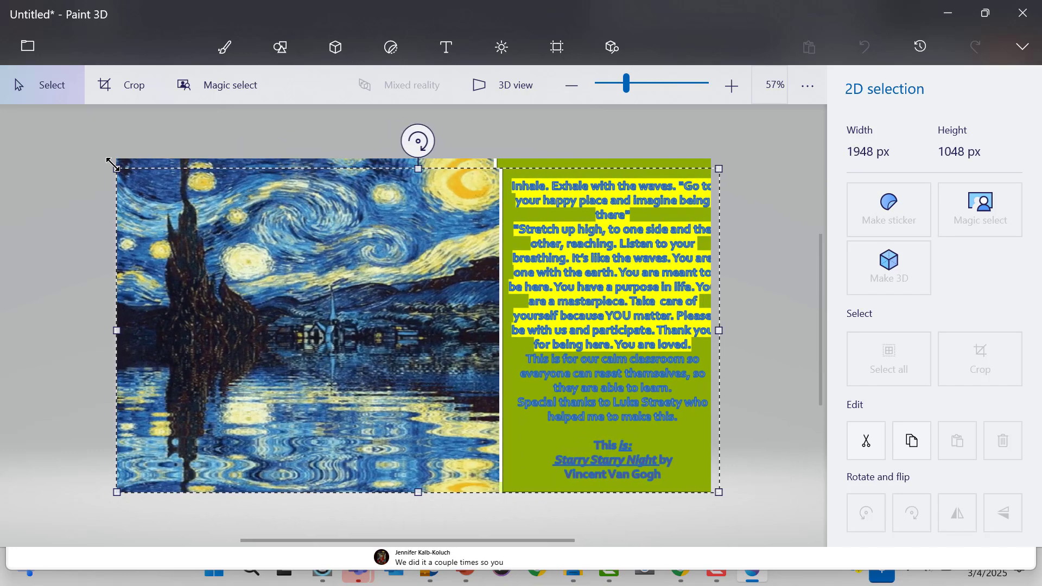
{"action": "left_click_drag", "start_coordinate": [112, 164], "coordinate": [488, 140]}
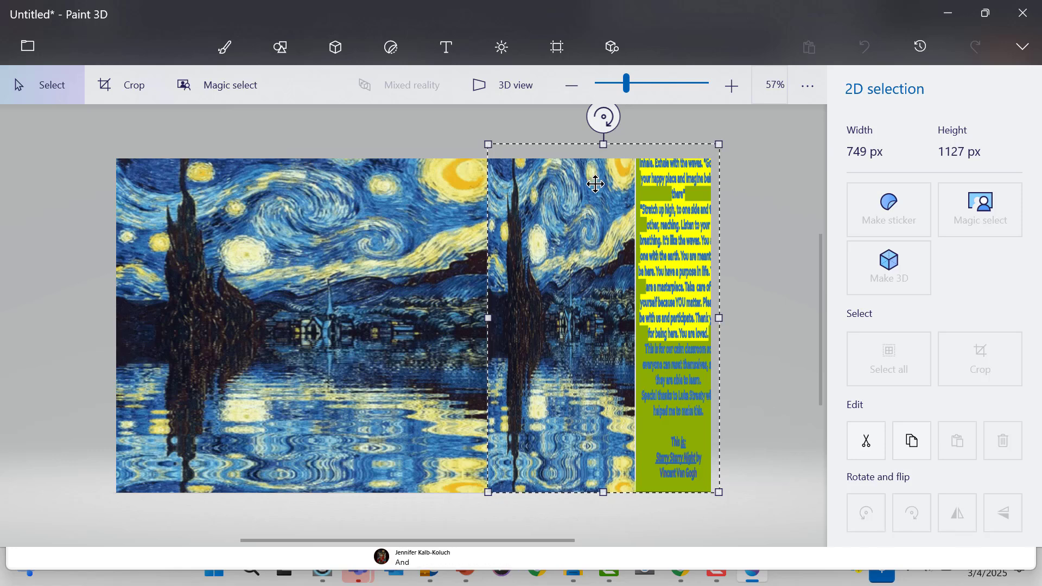
{"action": "right_click", "coordinate": [634, 207]}
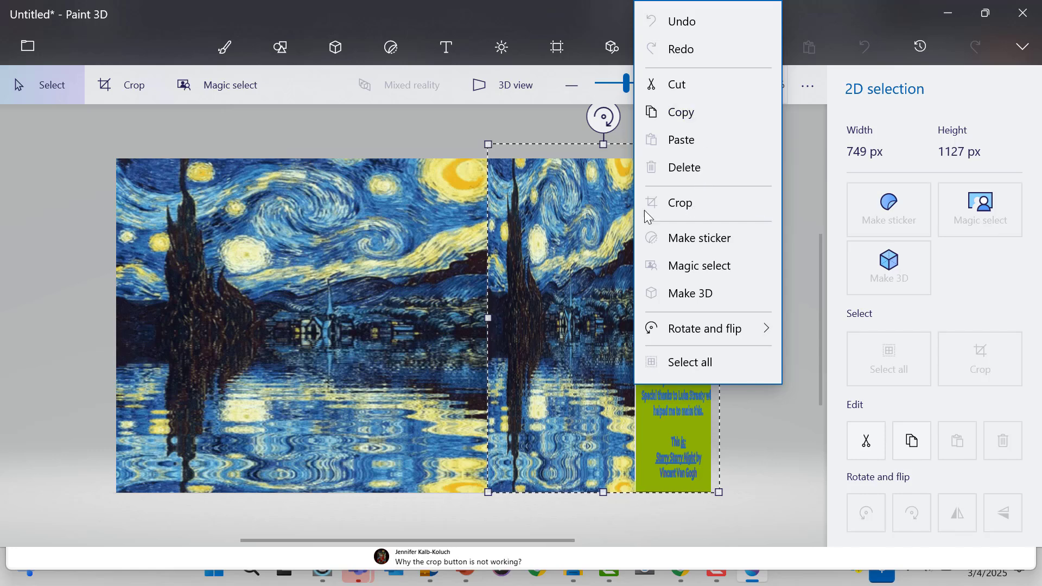
{"action": "left_click", "coordinate": [552, 208]}
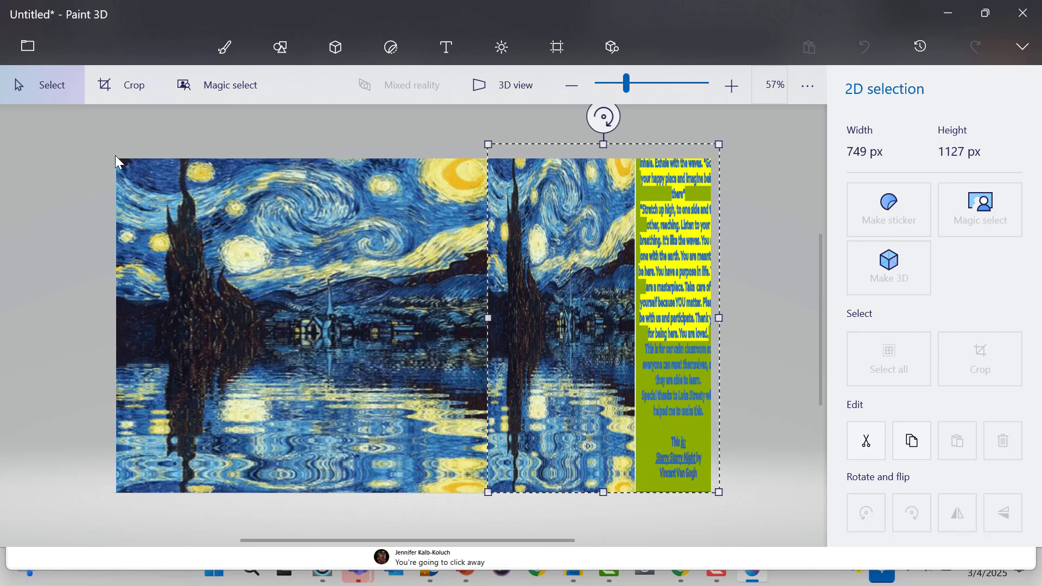
Resize the selection to about 741 × 1094 px while trying the Crop and Magic select tools, and return to Select.
{"action": "left_click", "coordinate": [108, 85]}
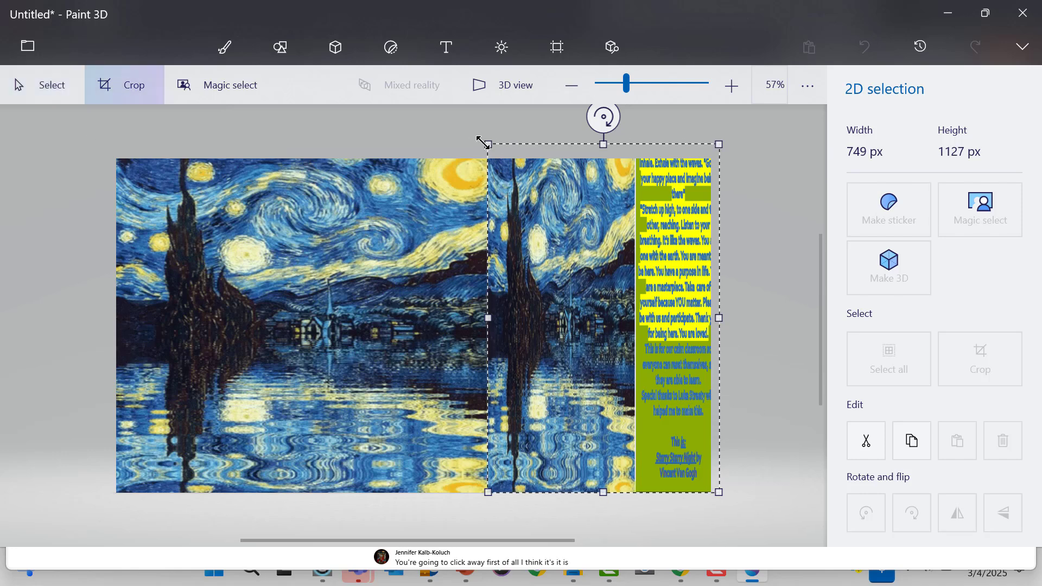
{"action": "mouse_move", "coordinate": [488, 144]}
{"action": "left_mouse_down"}
{"action": "mouse_move", "coordinate": [495, 164]}
{"action": "mouse_move", "coordinate": [491, 154]}
{"action": "left_mouse_up"}
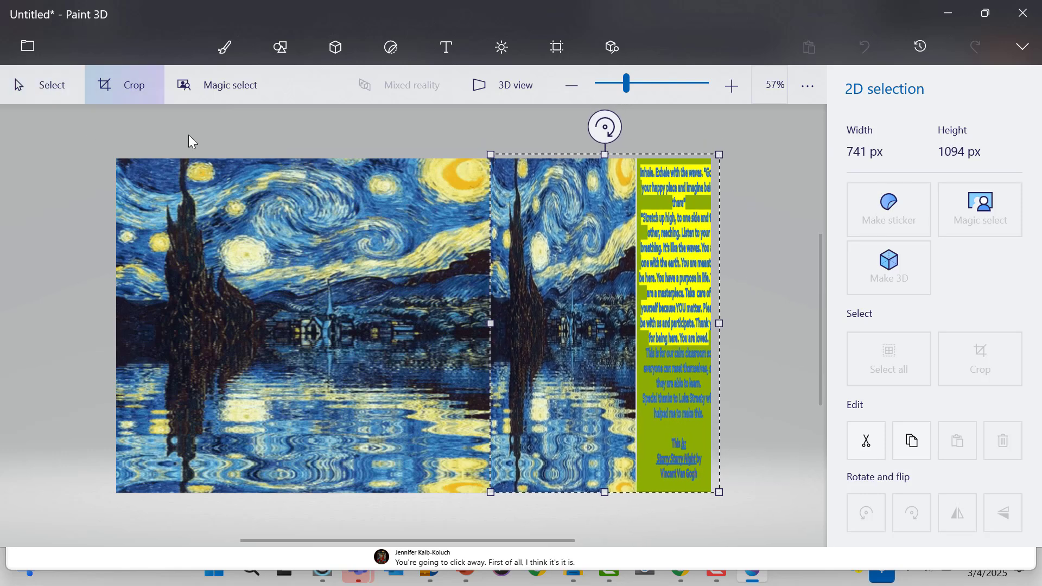
{"action": "right_click", "coordinate": [262, 217]}
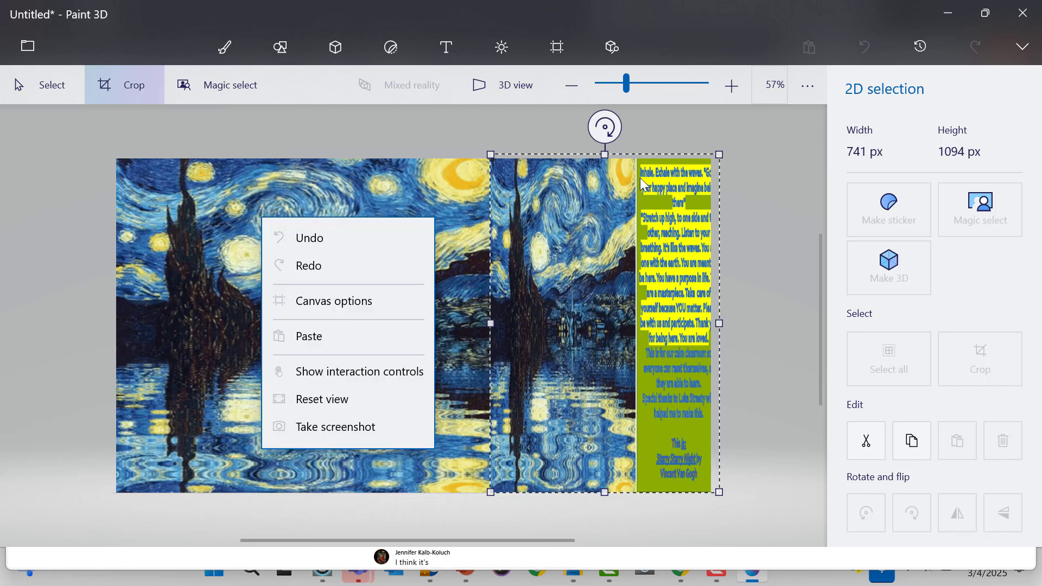
{"action": "left_click", "coordinate": [751, 154]}
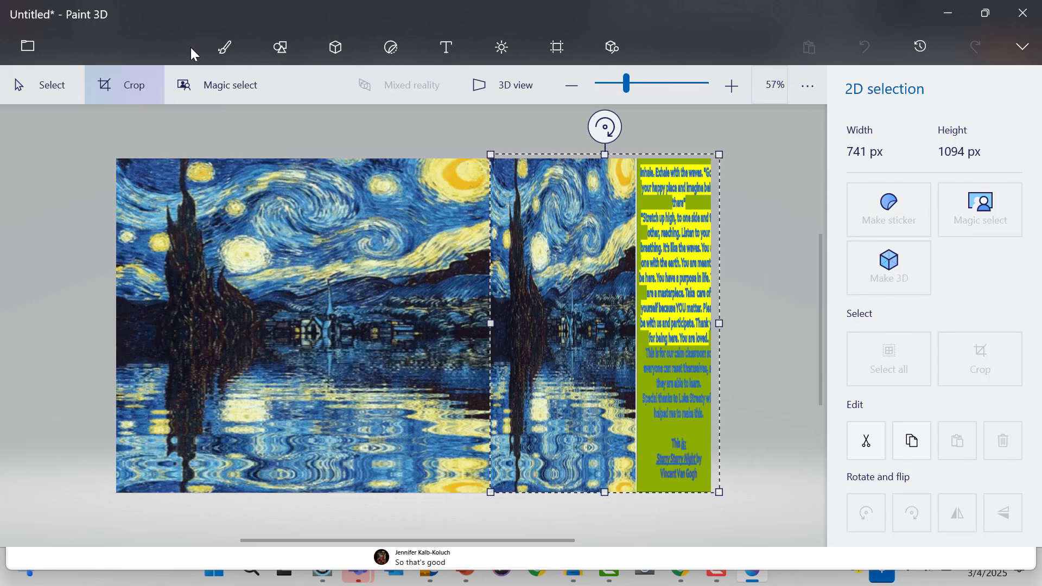
{"action": "left_click", "coordinate": [207, 96]}
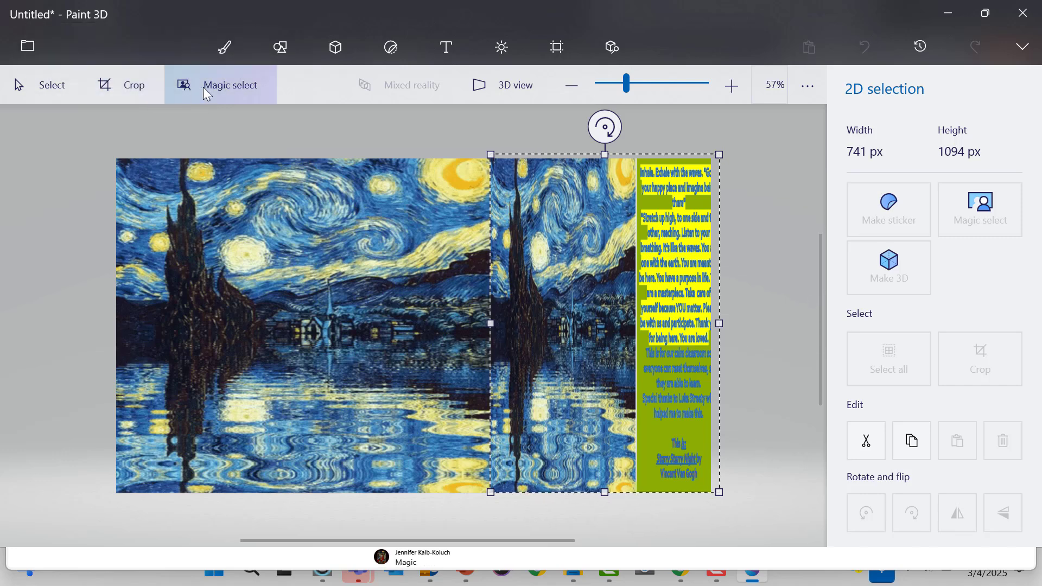
{"action": "left_click", "coordinate": [51, 89]}
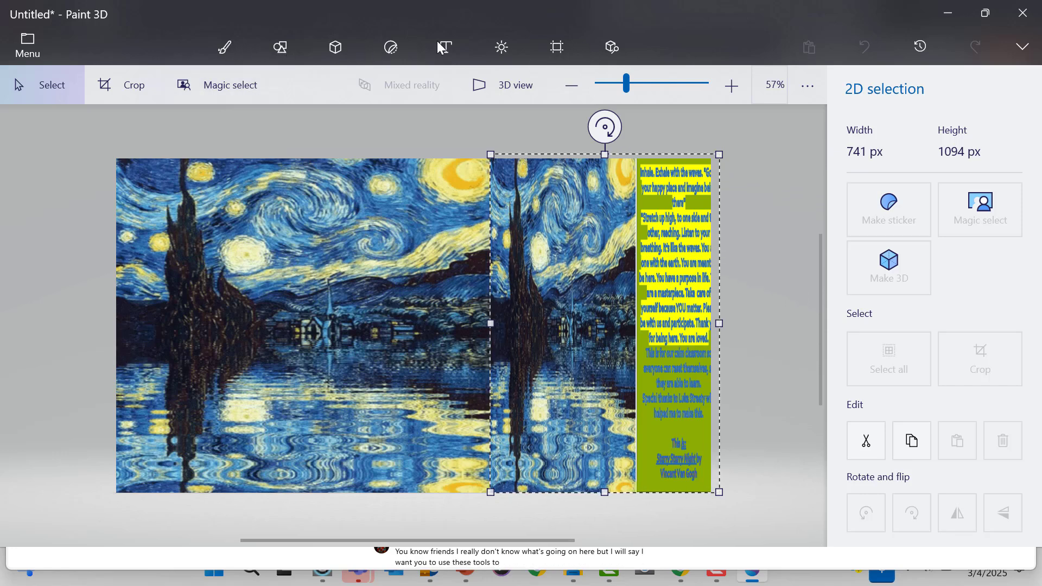
View the options for saving a copy, and close the untitled project with its changes saved.
{"action": "left_click", "coordinate": [25, 48]}
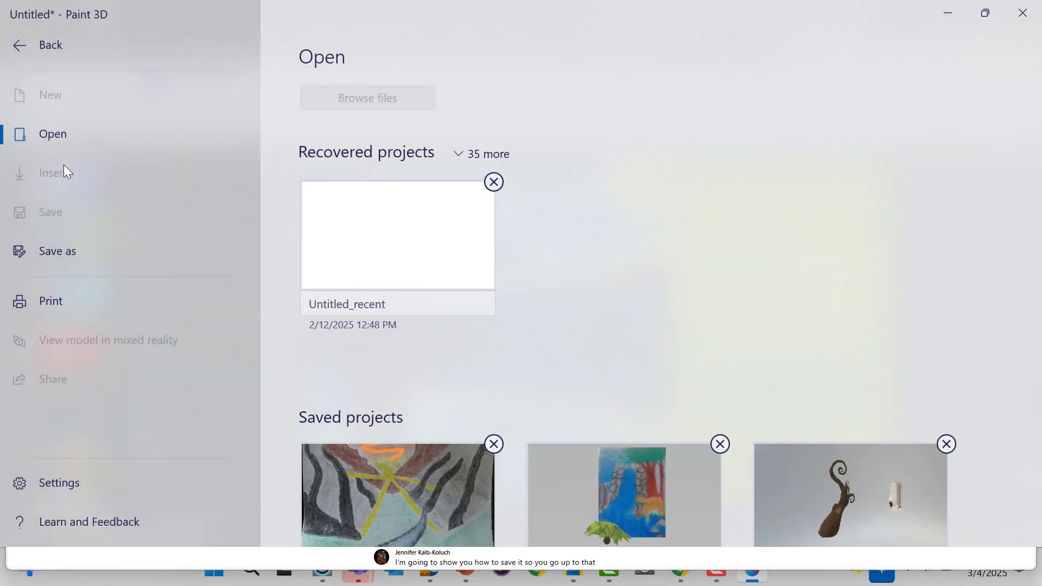
{"action": "left_click", "coordinate": [64, 253]}
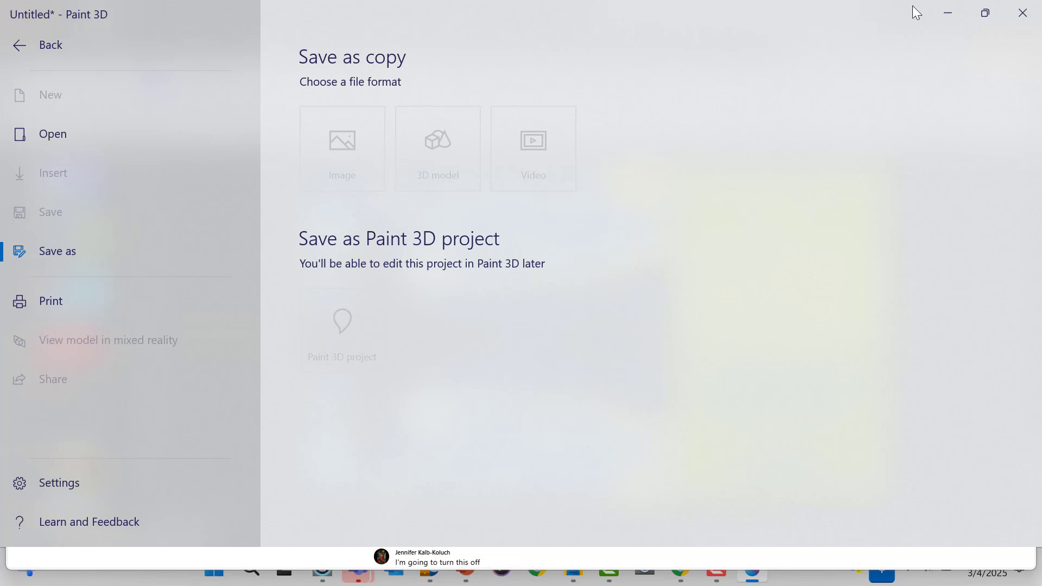
{"action": "left_click", "coordinate": [1023, 13]}
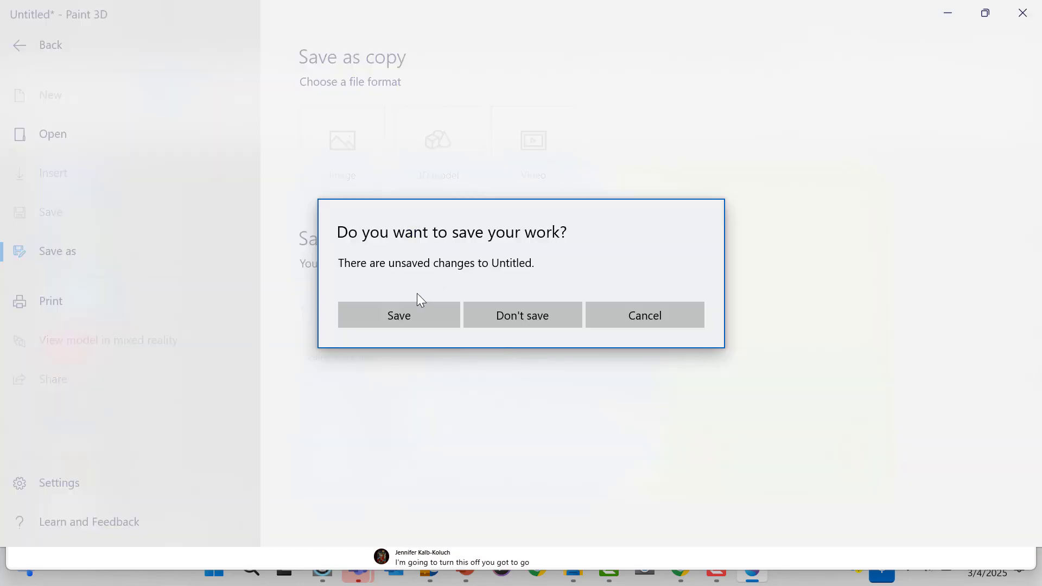
{"action": "left_click", "coordinate": [410, 308]}
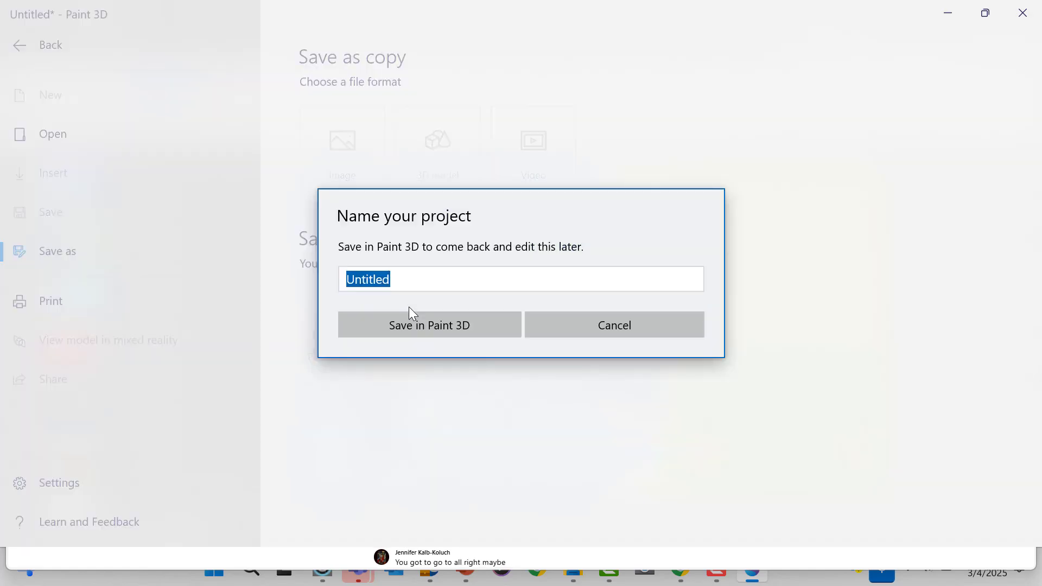
Name the project "Lesson 36 Starry Starry Night by Vincent Van Gogh" and save it in Paint 3D.
{"action": "type", "text": "Lesoon 36"}
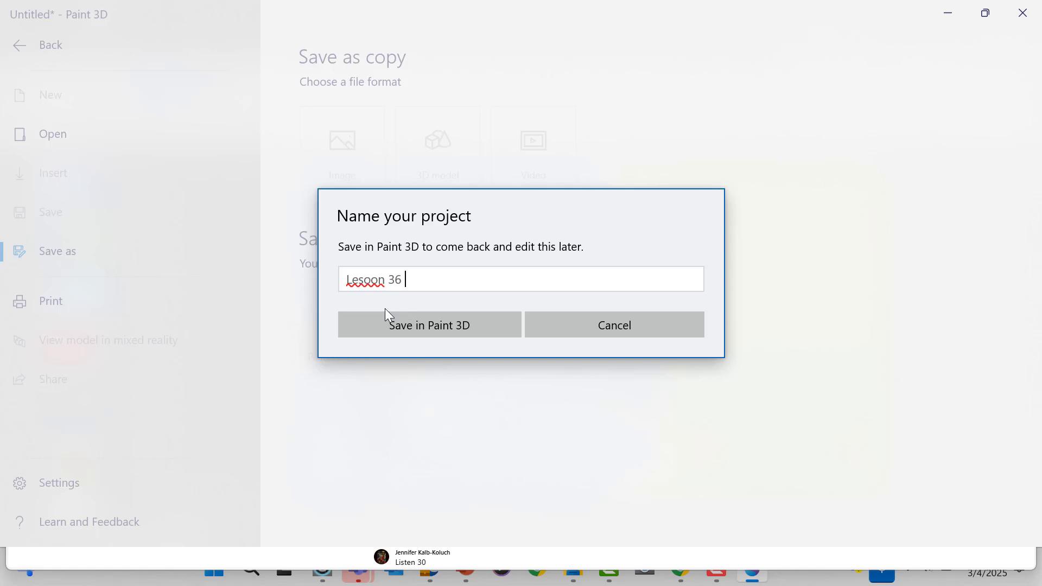
{"action": "triple_click", "coordinate": [366, 279]}
{"action": "key", "text": "BackSpace"}
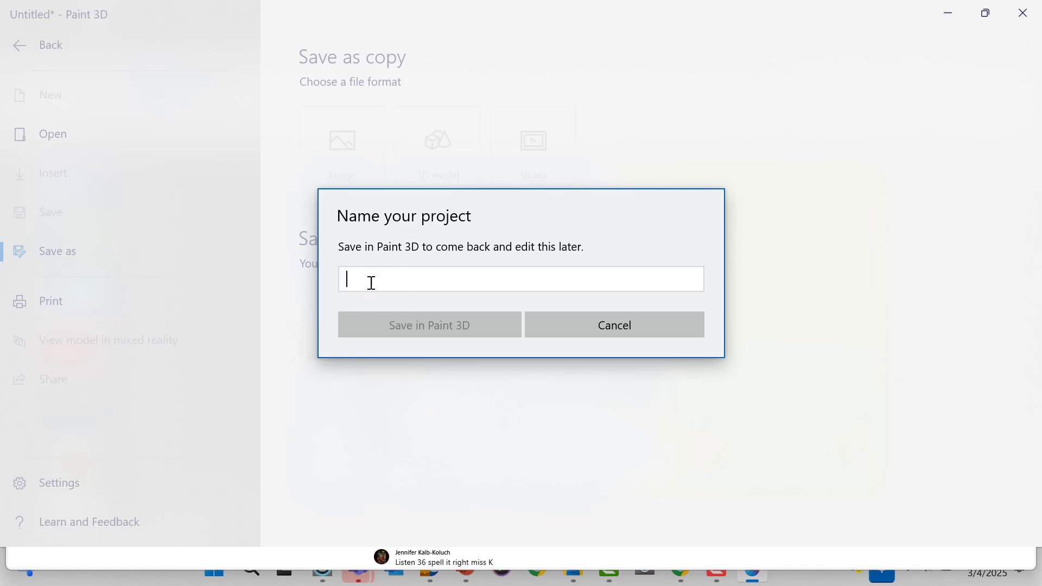
{"action": "type", "text": "Lesson 36 "}
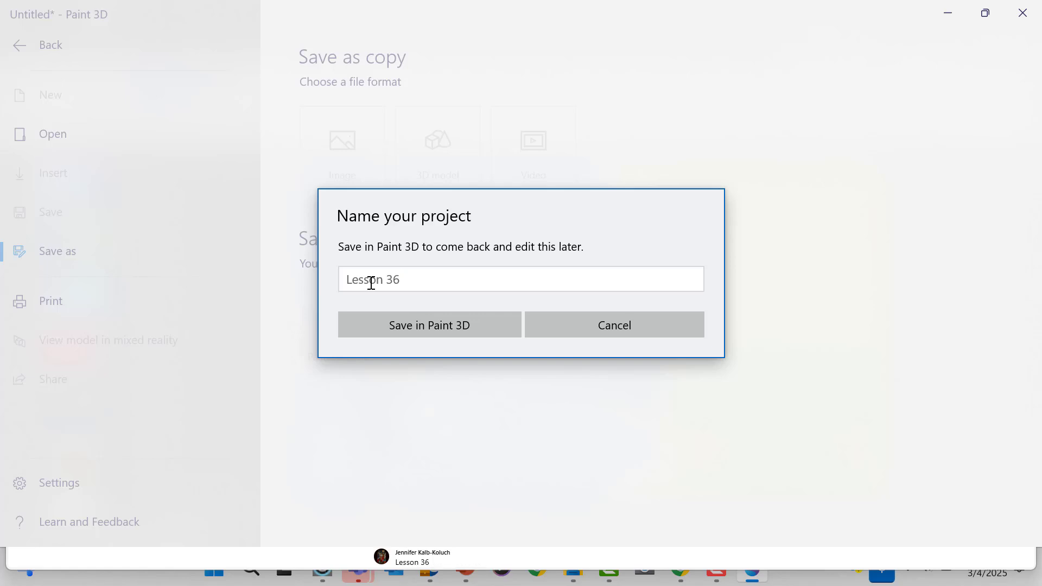
{"action": "type", "text": "Starry Starry "}
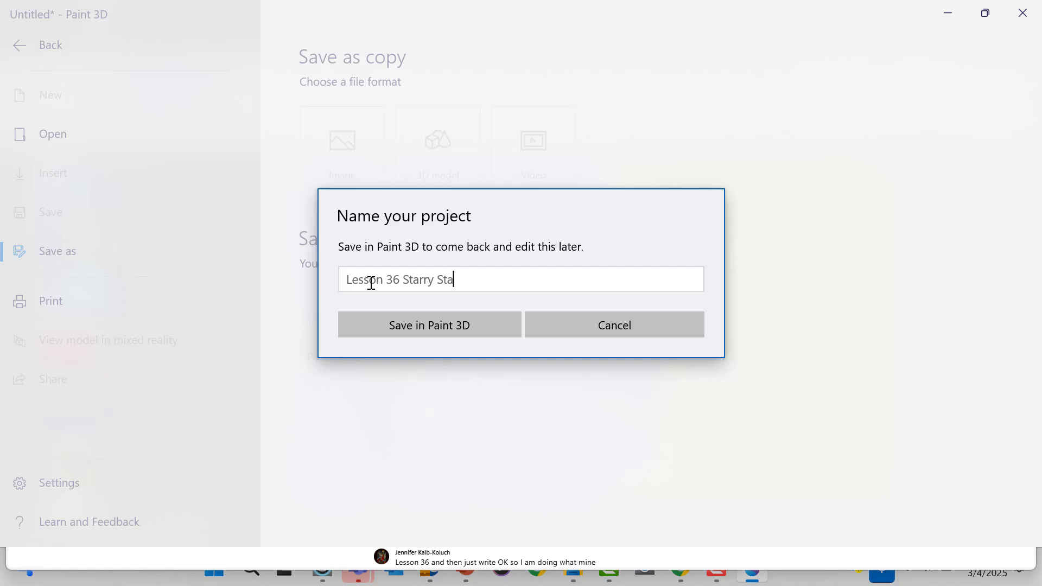
{"action": "type", "text": "N"}
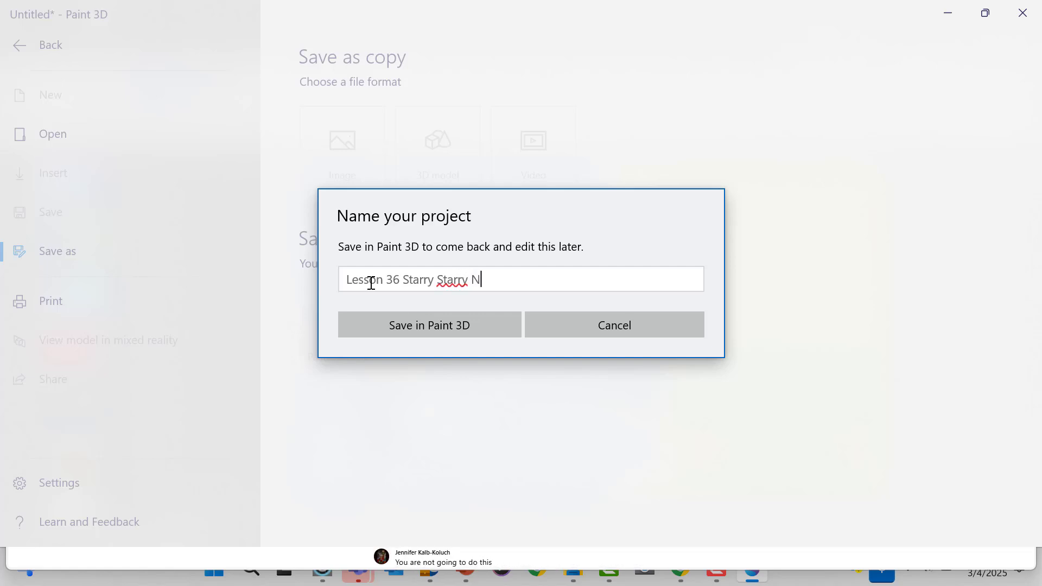
{"action": "type", "text": "ight by "}
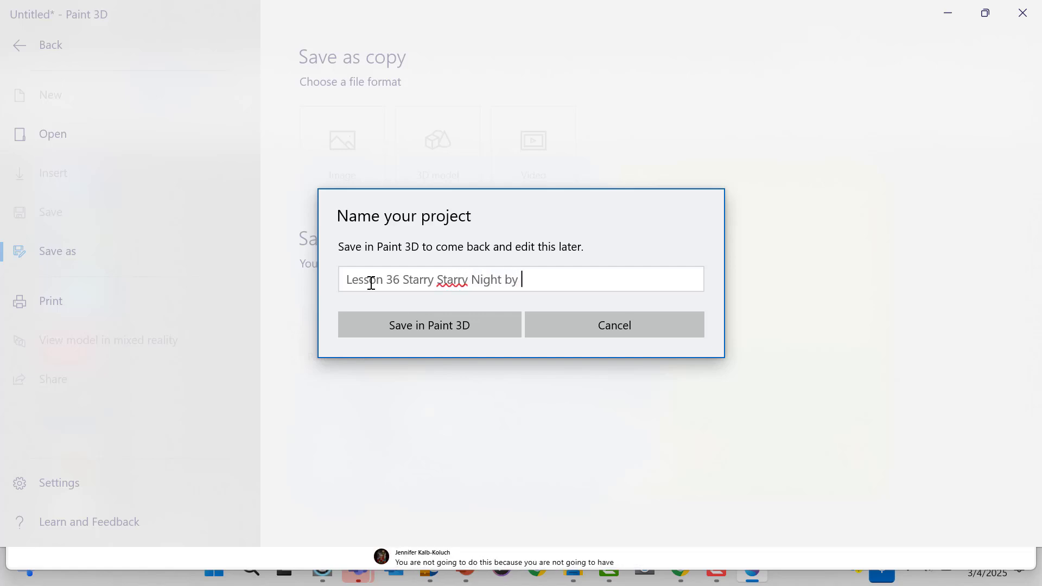
{"action": "type", "text": "Vincent "}
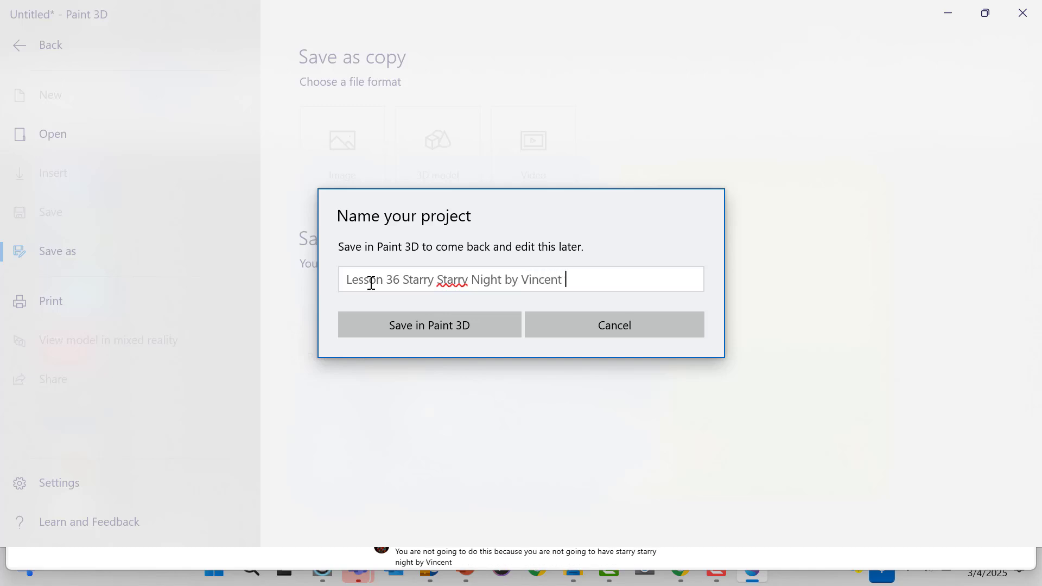
{"action": "type", "text": "Van Gogh"}
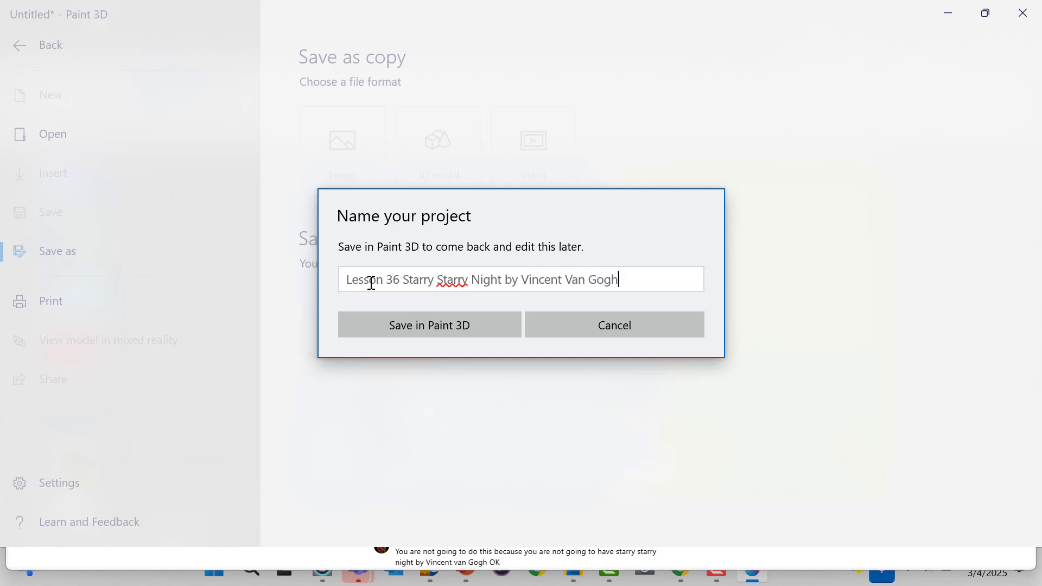
{"action": "left_click", "coordinate": [431, 326]}
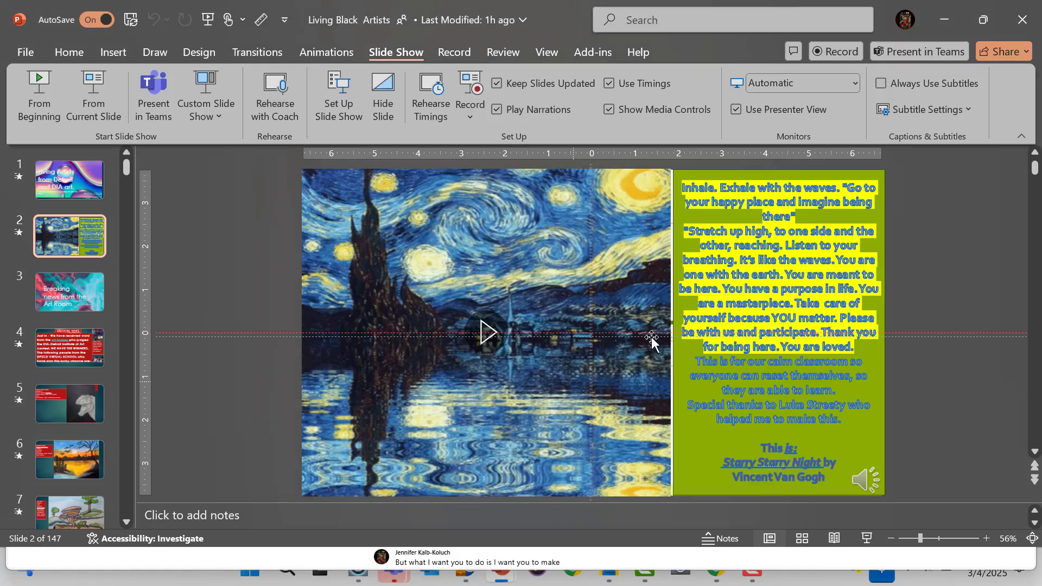
Minimize the Living Black Artists and What is the purpose of ART presentations, and close the Camtasia Getting Started Guide.
{"action": "left_click", "coordinate": [947, 19]}
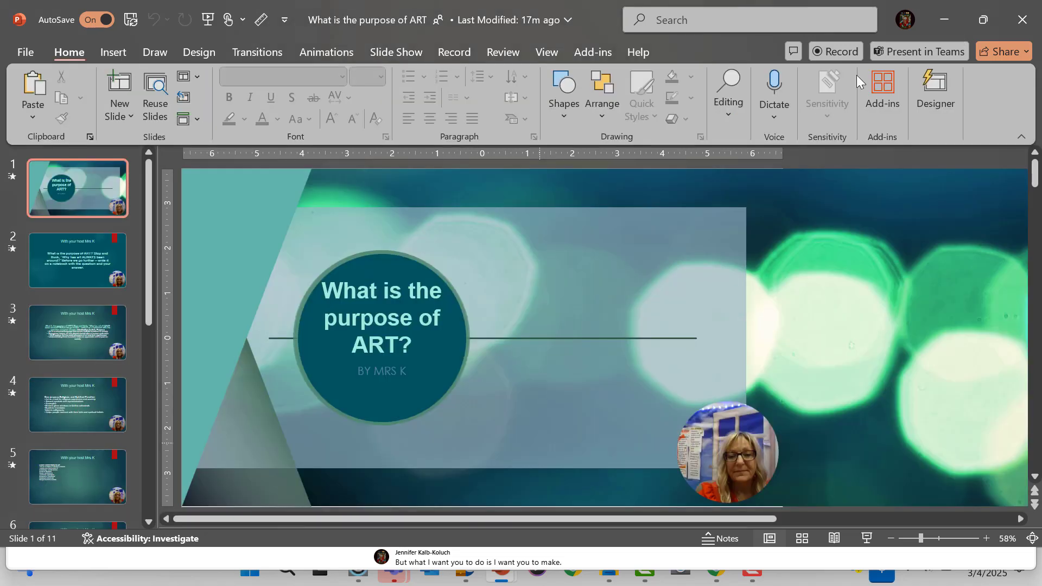
{"action": "left_click", "coordinate": [955, 20]}
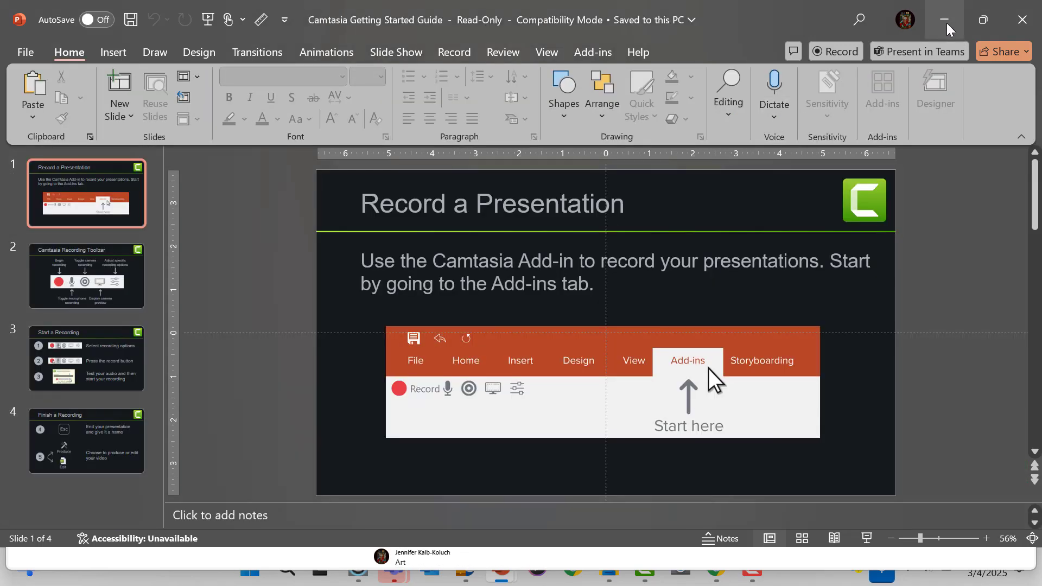
{"action": "left_click", "coordinate": [1028, 19]}
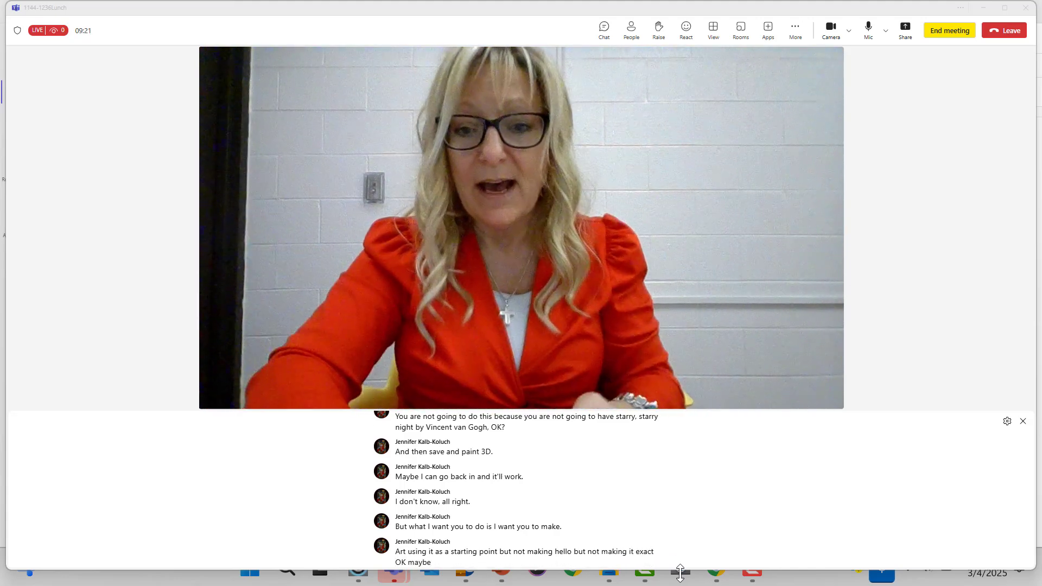
Shorten the Teams meeting window slightly from below to uncover the taskbar.
{"action": "left_click_drag", "start_coordinate": [680, 573], "coordinate": [679, 547]}
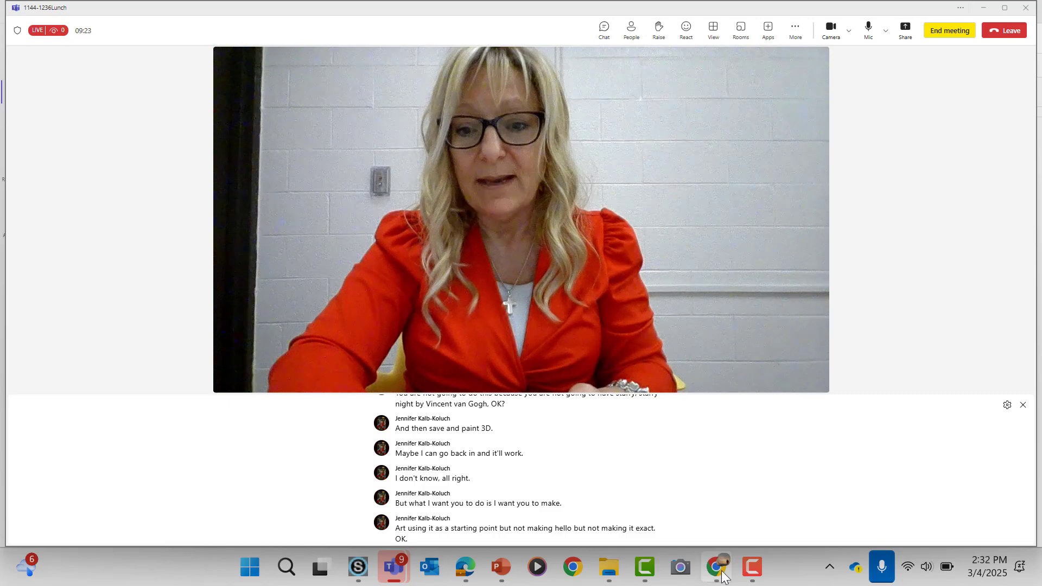
Switch to Paint 3D and open the saved project "Lesson 36 Starry Starry Night by Vincent Van Gogh".
{"action": "mouse_move", "coordinate": [707, 577]}
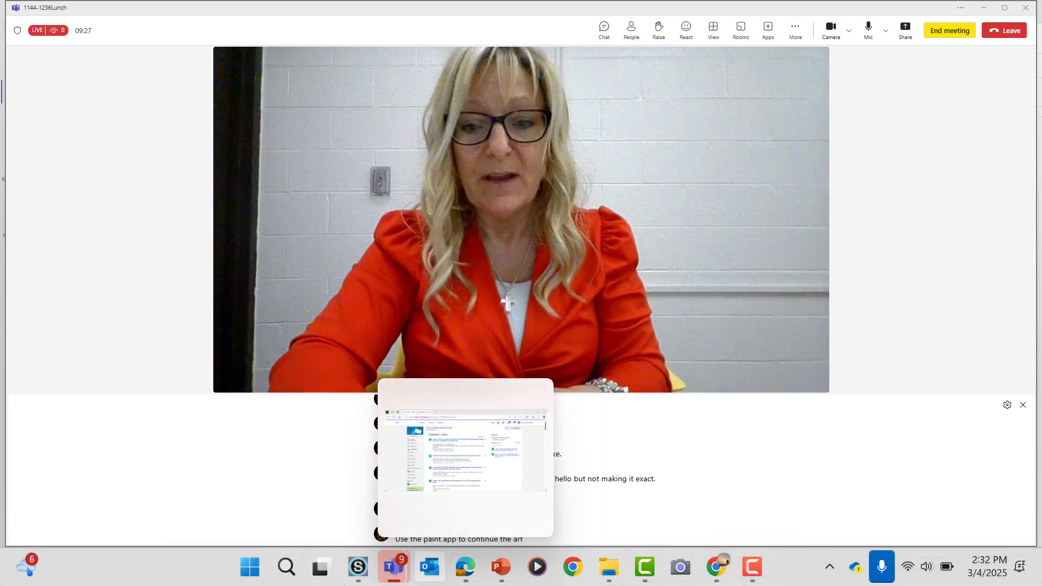
{"action": "left_click", "coordinate": [287, 576]}
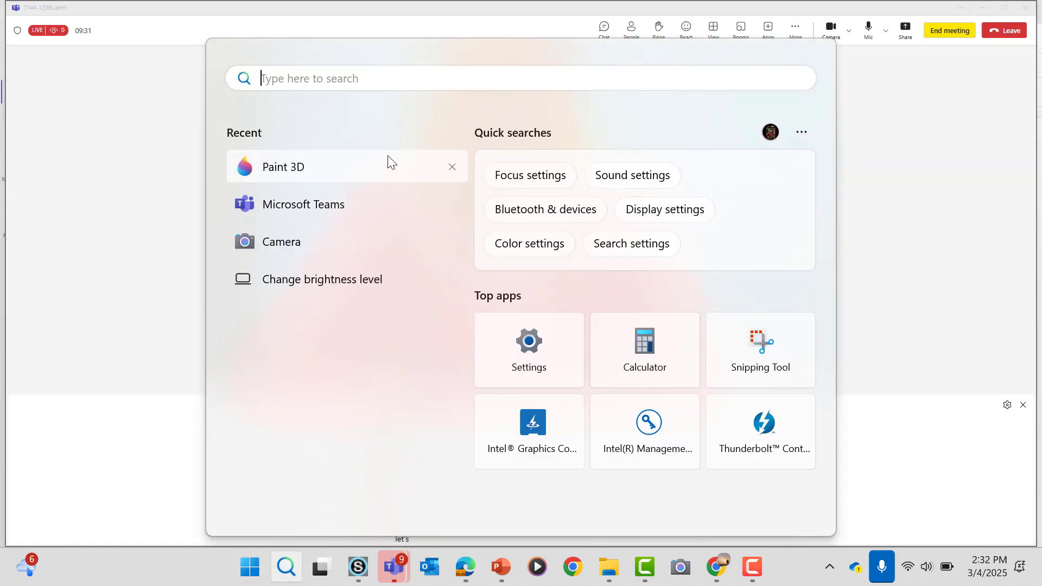
{"action": "left_click", "coordinate": [389, 176]}
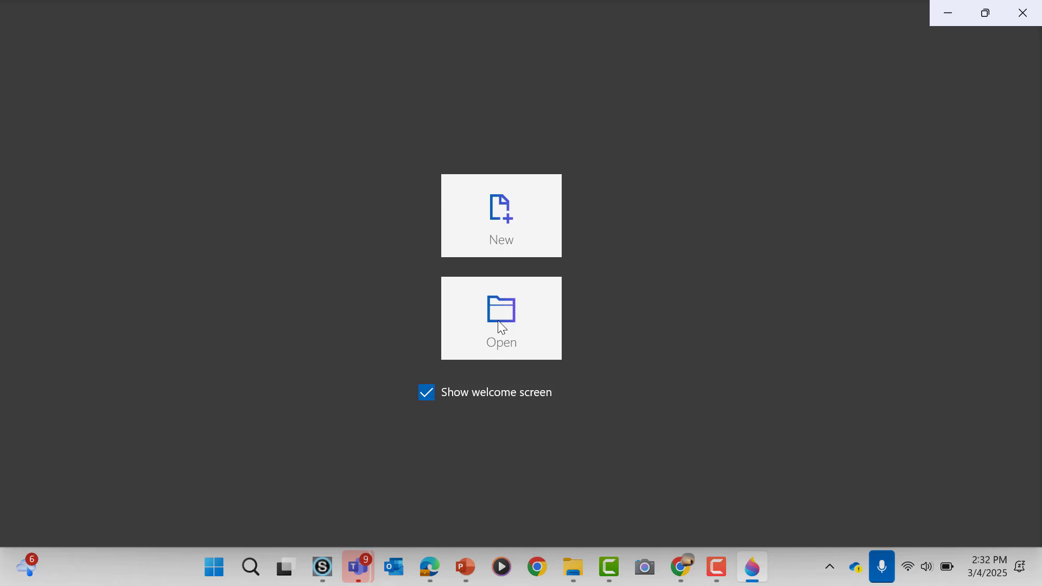
{"action": "left_click", "coordinate": [501, 326]}
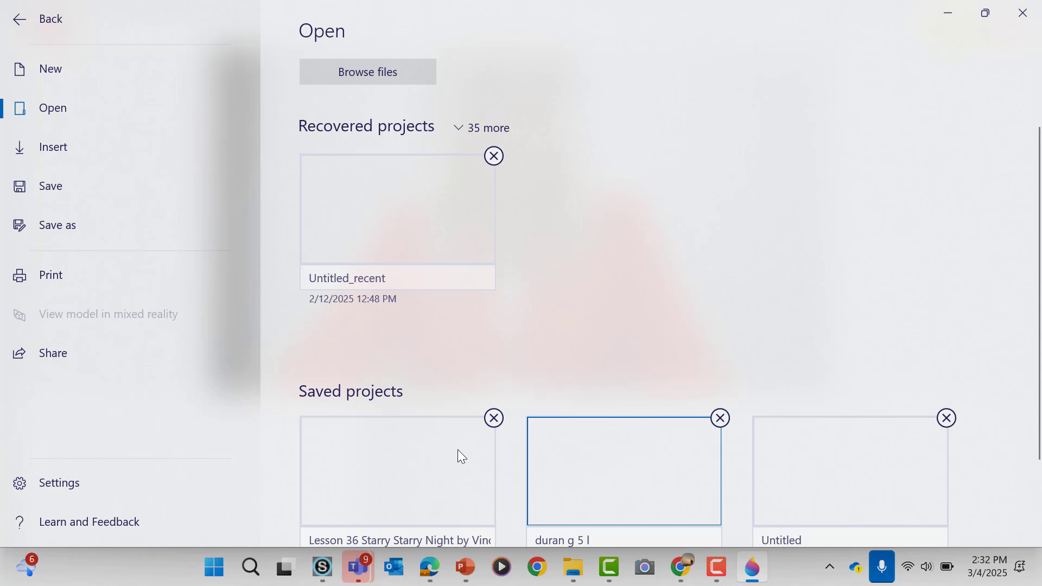
{"action": "left_click", "coordinate": [458, 454]}
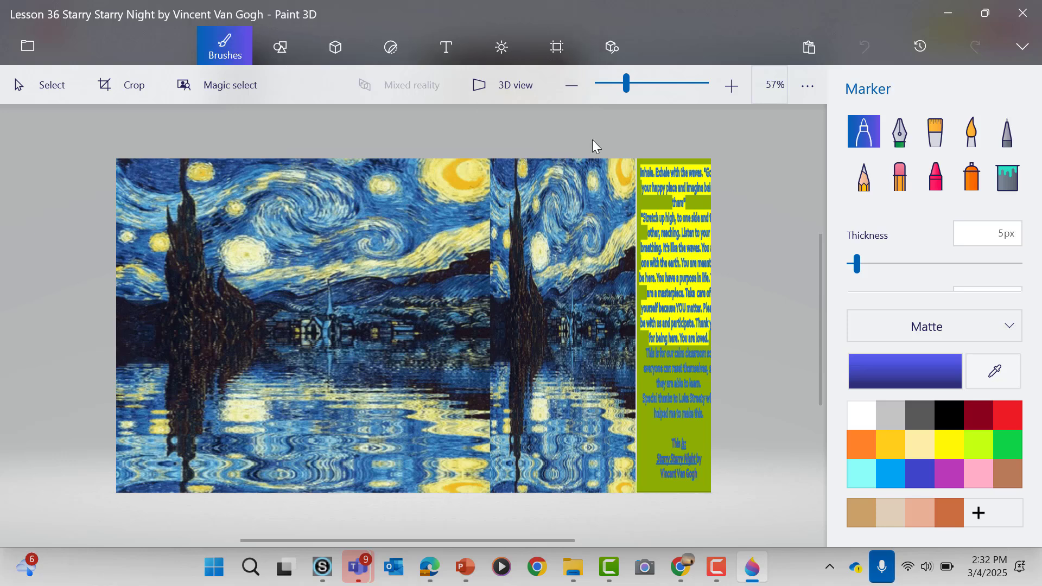
Paint a small indigo dab in the sky of the large painting with the 50 px Oil brush.
{"action": "left_click", "coordinate": [899, 131]}
{"action": "left_click", "coordinate": [929, 142]}
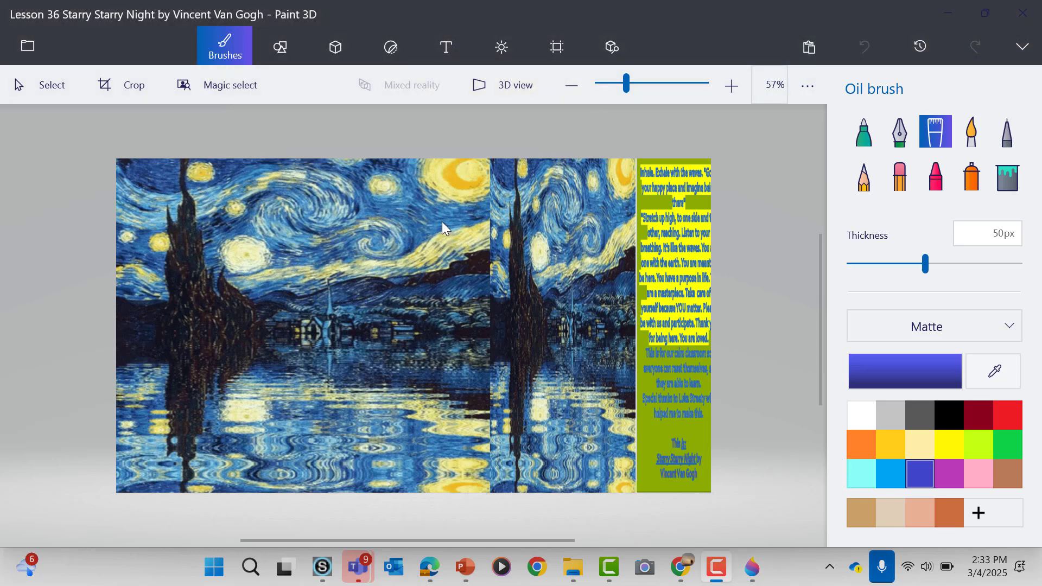
{"action": "left_click", "coordinate": [442, 221]}
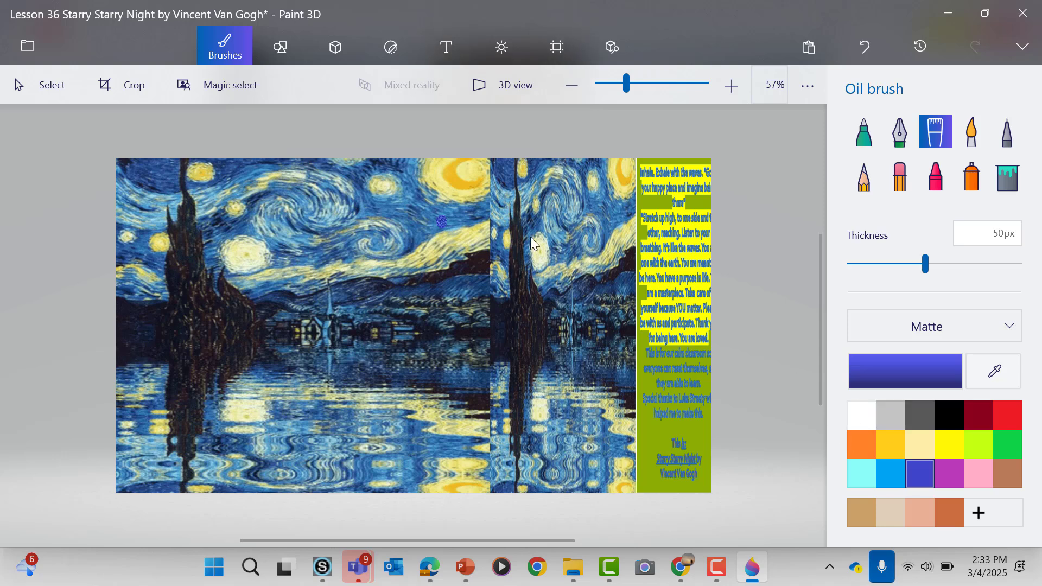
Cut out the dark cypress and village from the large painting with Magic select, and shift the cutout toward the green text strip.
{"action": "left_click", "coordinate": [217, 87]}
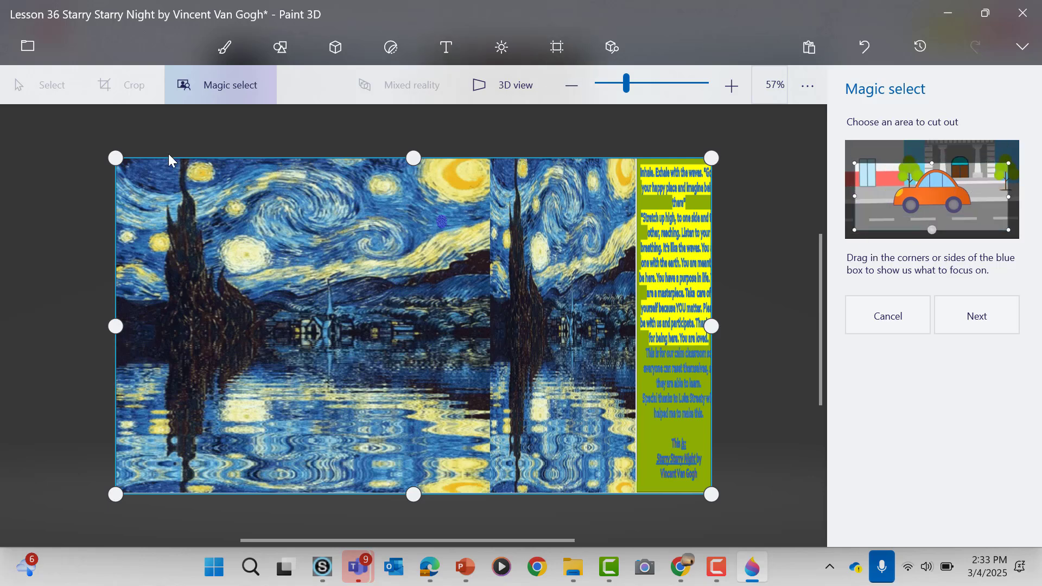
{"action": "left_click_drag", "start_coordinate": [712, 159], "coordinate": [497, 169]}
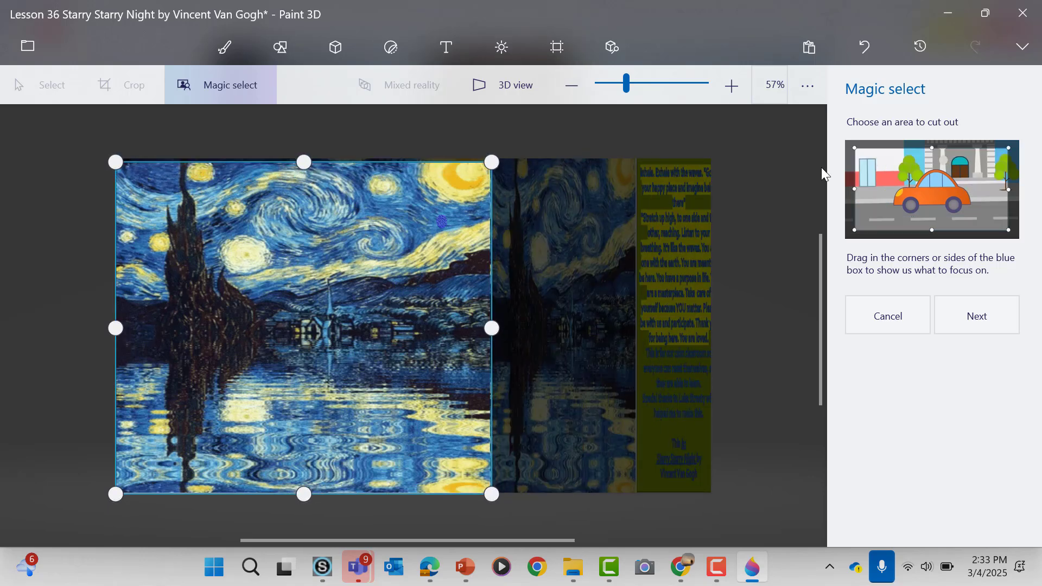
{"action": "left_click", "coordinate": [948, 316]}
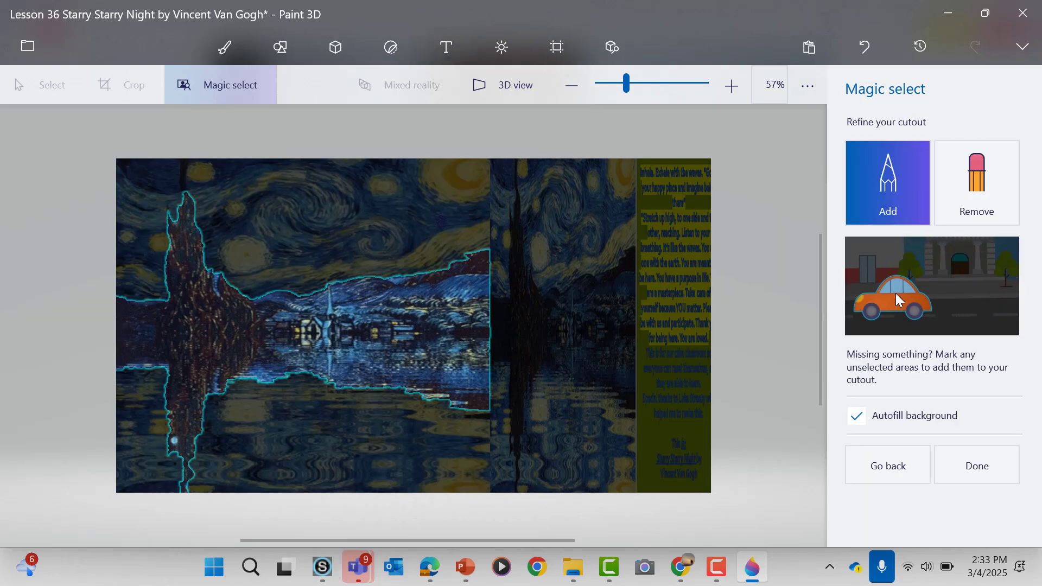
{"action": "left_click", "coordinate": [977, 466]}
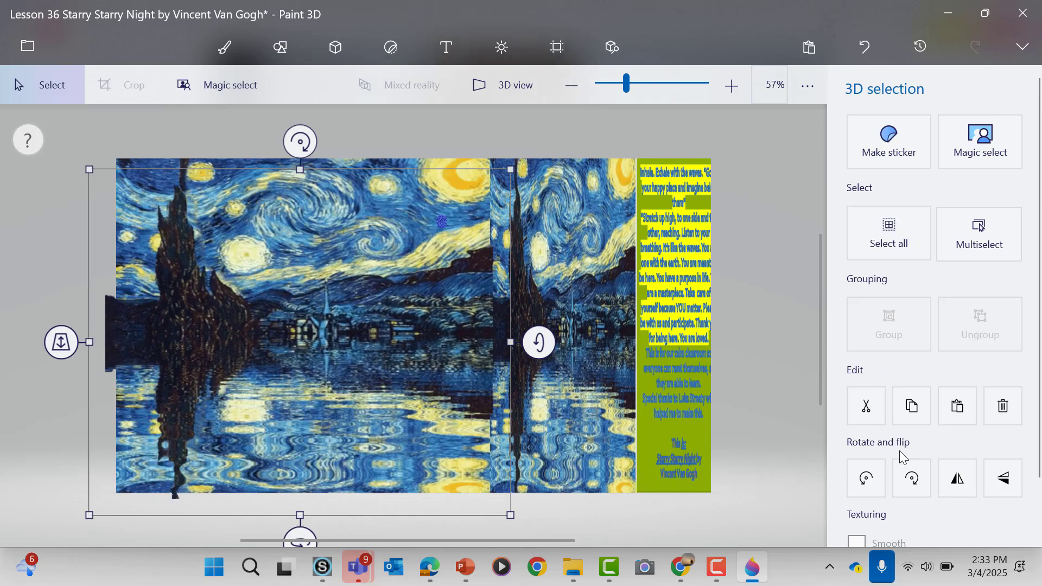
{"action": "mouse_move", "coordinate": [457, 325]}
{"action": "left_mouse_down"}
{"action": "mouse_move", "coordinate": [496, 441]}
{"action": "mouse_move", "coordinate": [576, 397]}
{"action": "mouse_move", "coordinate": [653, 312]}
{"action": "mouse_move", "coordinate": [583, 308]}
{"action": "left_mouse_up"}
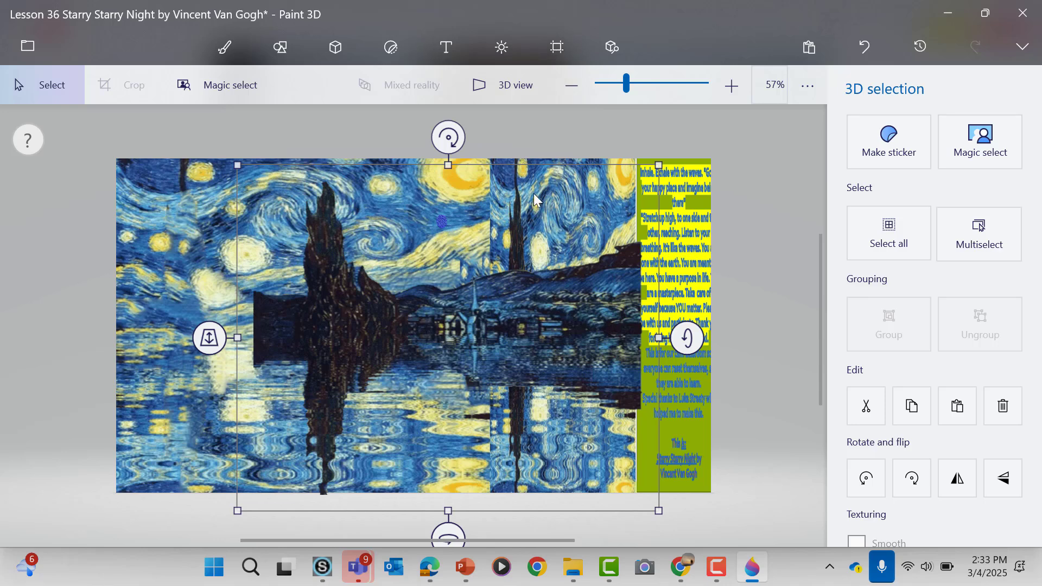
Shrink the canvas to about 1687 x 949 px so most of the green text strip is trimmed off.
{"action": "left_click", "coordinate": [555, 47]}
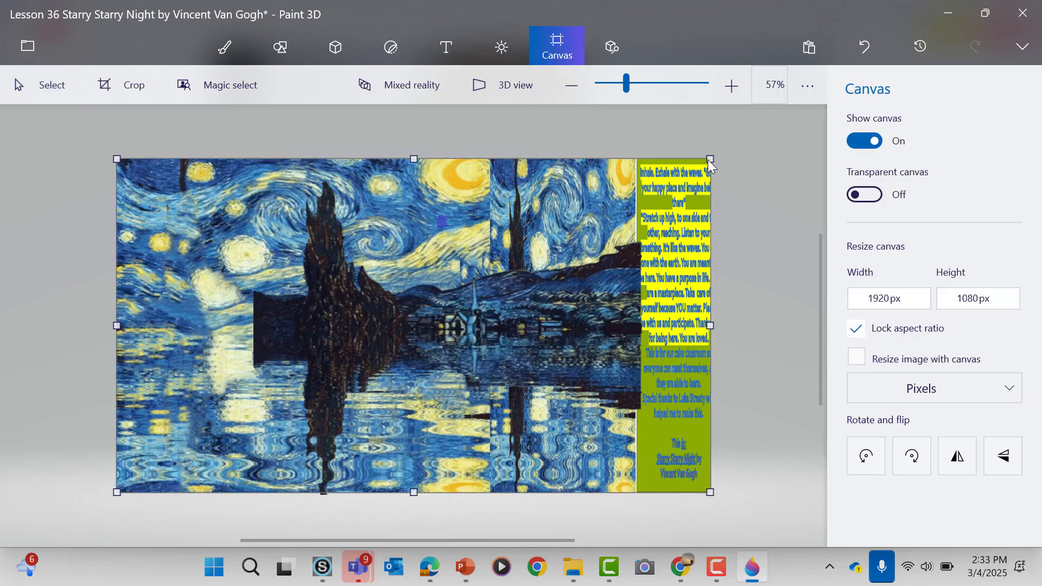
{"action": "left_click_drag", "start_coordinate": [708, 162], "coordinate": [634, 129]}
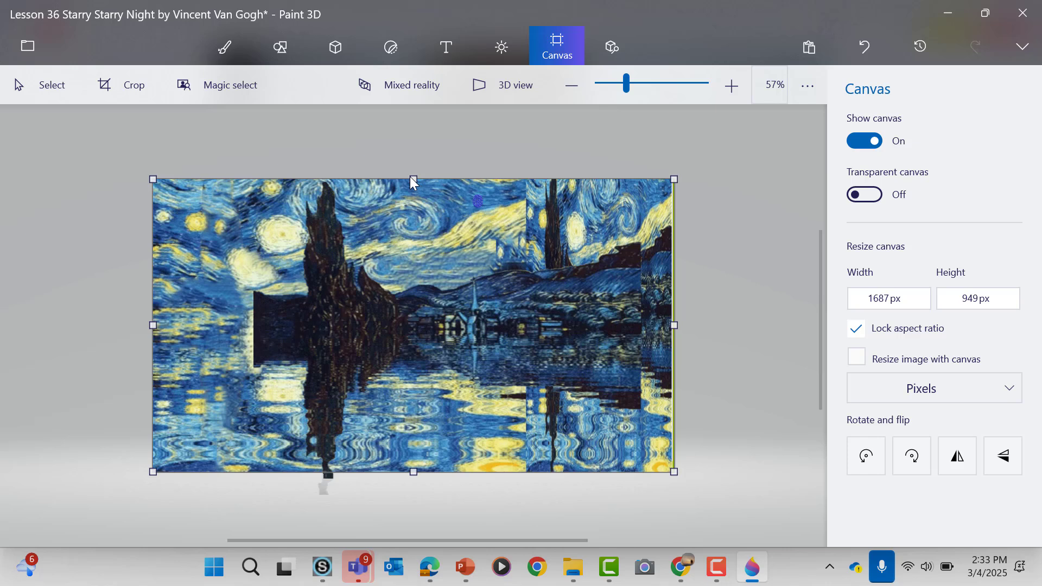
{"action": "mouse_move", "coordinate": [411, 183]}
{"action": "left_mouse_down"}
{"action": "mouse_move", "coordinate": [415, 155]}
{"action": "mouse_move", "coordinate": [419, 175]}
{"action": "left_mouse_up"}
Paint a golden yellow (ffca18) sun over the indigo dab and a matching reflection at the water's lower edge with the Oil brush.
{"action": "left_click", "coordinate": [233, 51]}
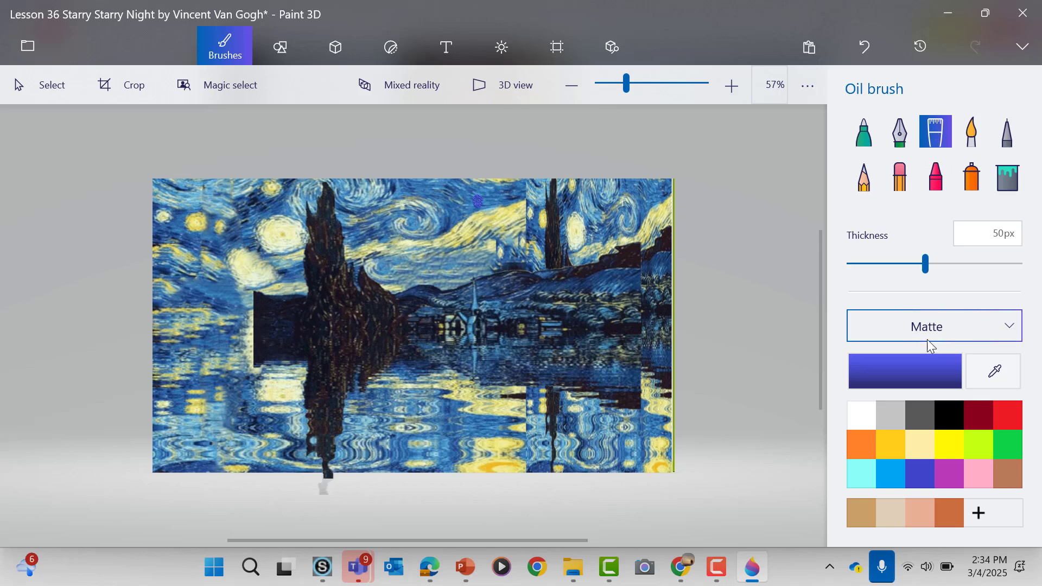
{"action": "left_click", "coordinate": [887, 443]}
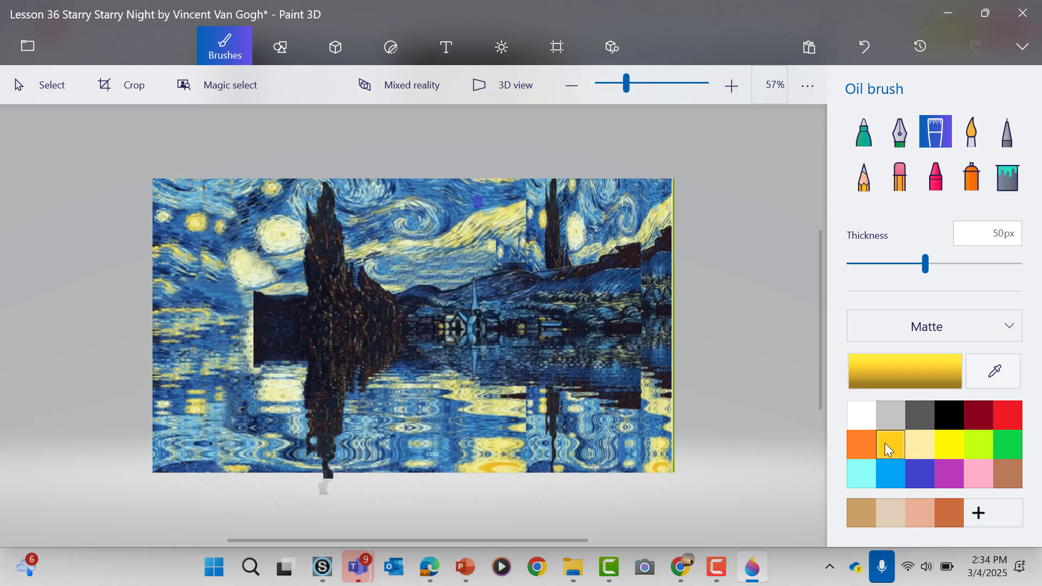
{"action": "left_click", "coordinate": [897, 376]}
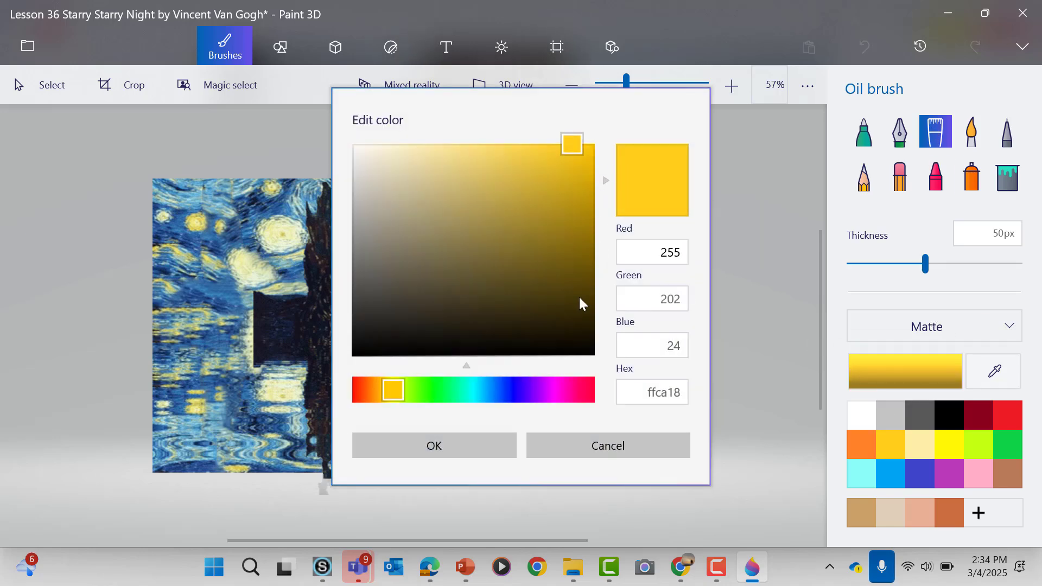
{"action": "left_click", "coordinate": [444, 453]}
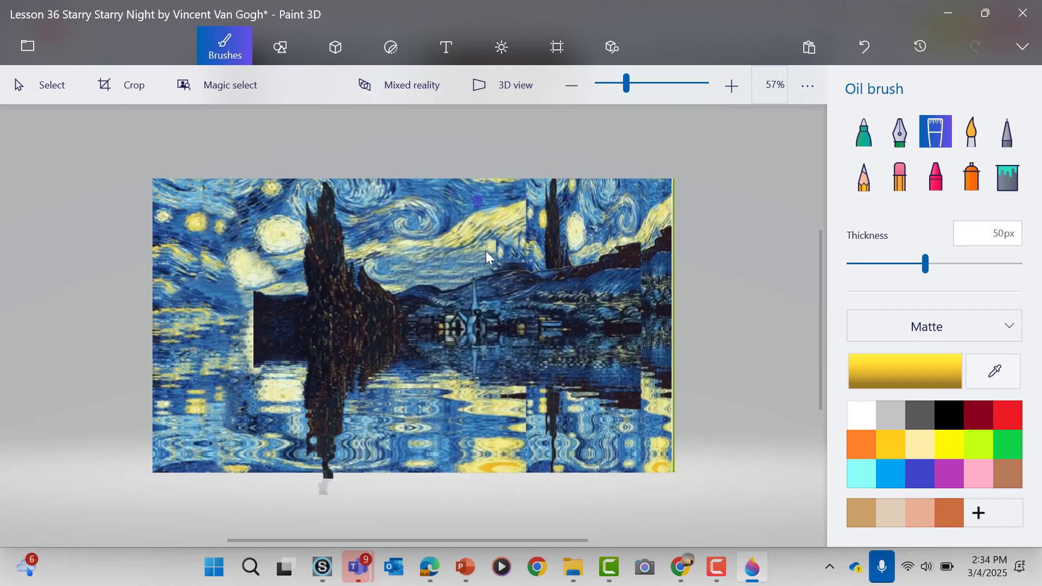
{"action": "left_click", "coordinate": [465, 196]}
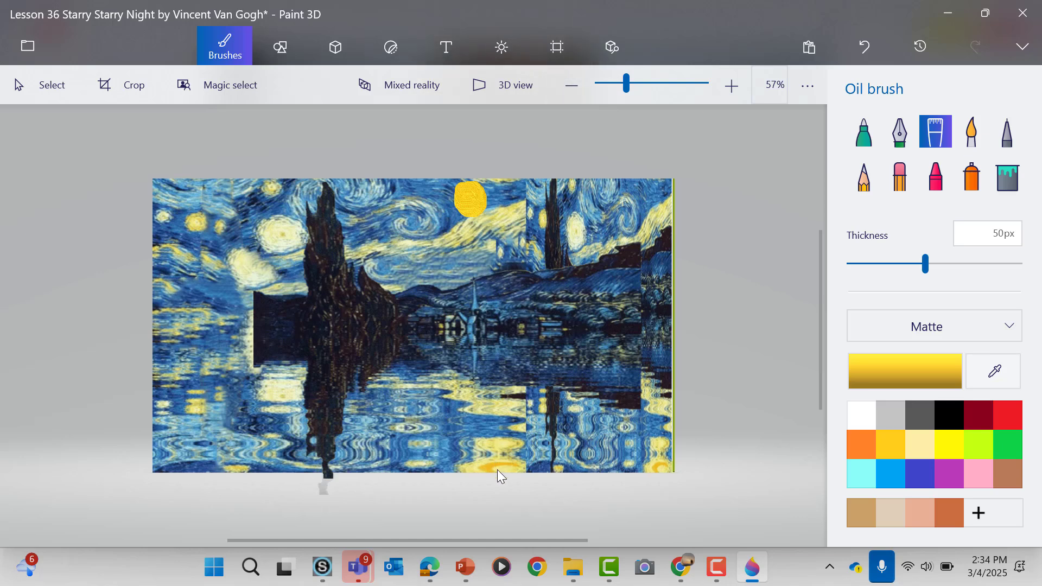
{"action": "left_click_drag", "start_coordinate": [496, 466], "coordinate": [497, 472]}
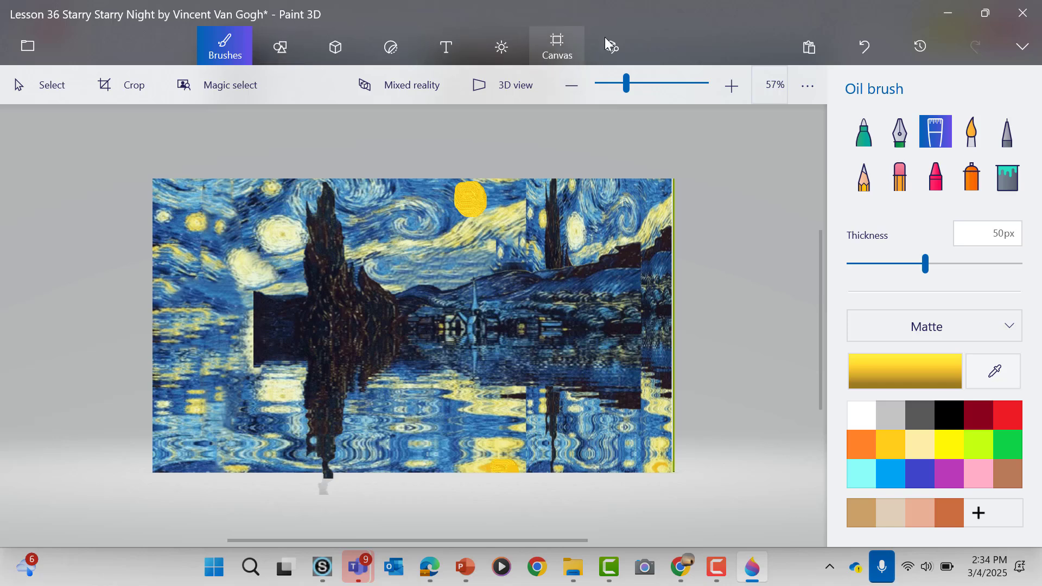
Search the 3D library for "canoe" and insert the Canoe model into the scene.
{"action": "left_click", "coordinate": [600, 50]}
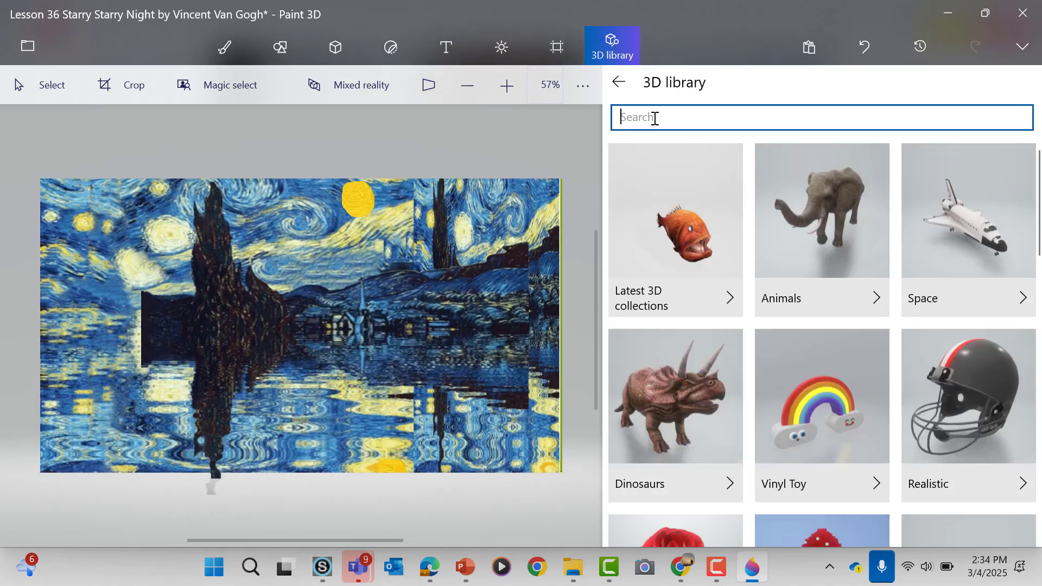
{"action": "type", "text": "ba"}
{"action": "key", "text": "BackSpace"}
{"action": "type", "text": "can"}
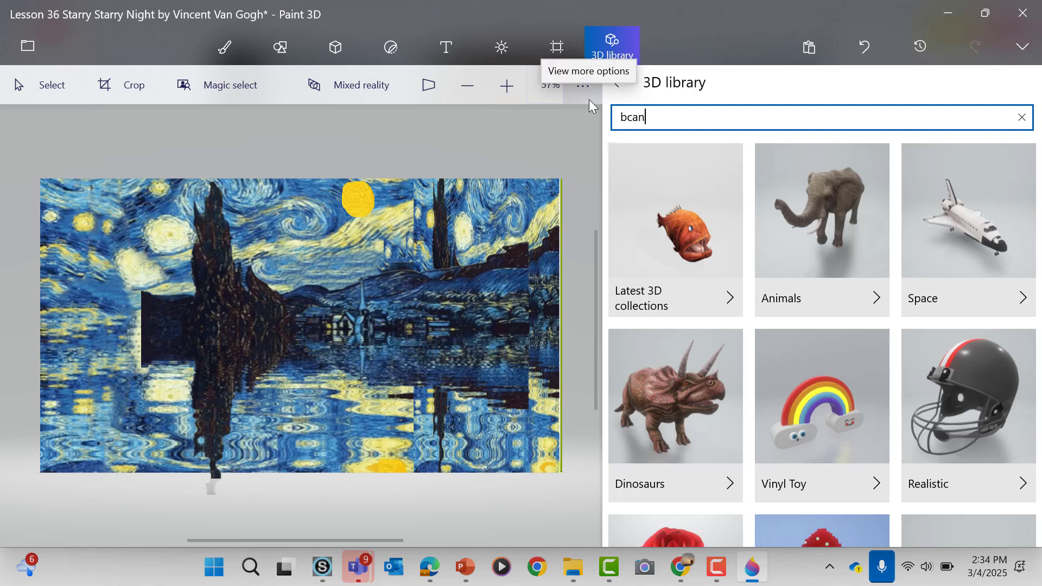
{"action": "type", "text": "oe"}
{"action": "key", "text": "Return"}
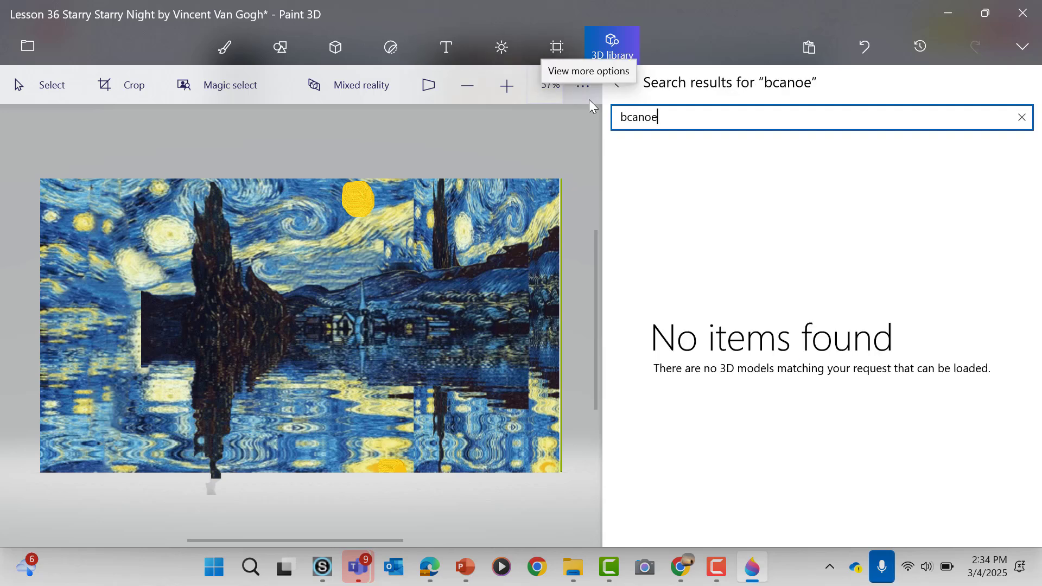
{"action": "left_click", "coordinate": [632, 119]}
{"action": "key", "text": "BackSpace"}
{"action": "key", "text": "Return"}
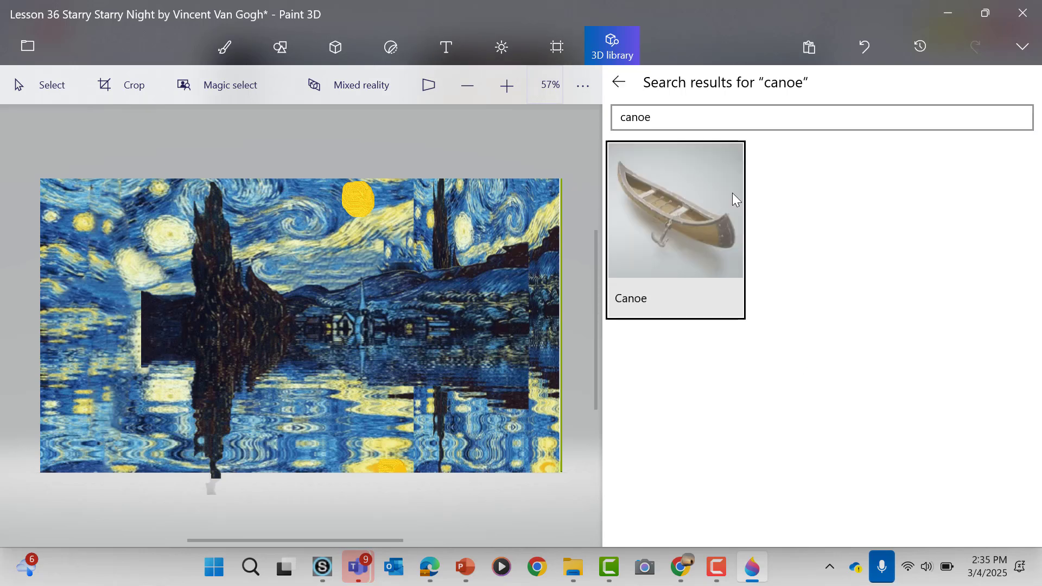
{"action": "left_click", "coordinate": [694, 232]}
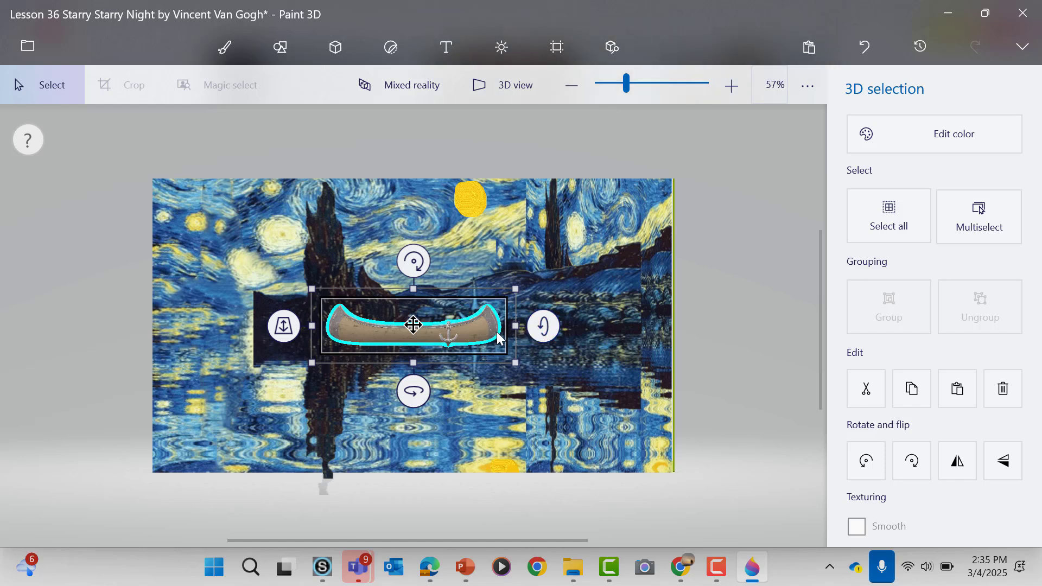
Turn the canoe at an angle, move it onto the water beside the dark cypress, and tilt it slightly.
{"action": "mouse_move", "coordinate": [543, 326]}
{"action": "left_mouse_down"}
{"action": "mouse_move", "coordinate": [542, 341]}
{"action": "mouse_move", "coordinate": [542, 293]}
{"action": "mouse_move", "coordinate": [539, 327]}
{"action": "left_mouse_up"}
{"action": "left_click_drag", "start_coordinate": [414, 395], "coordinate": [368, 393]}
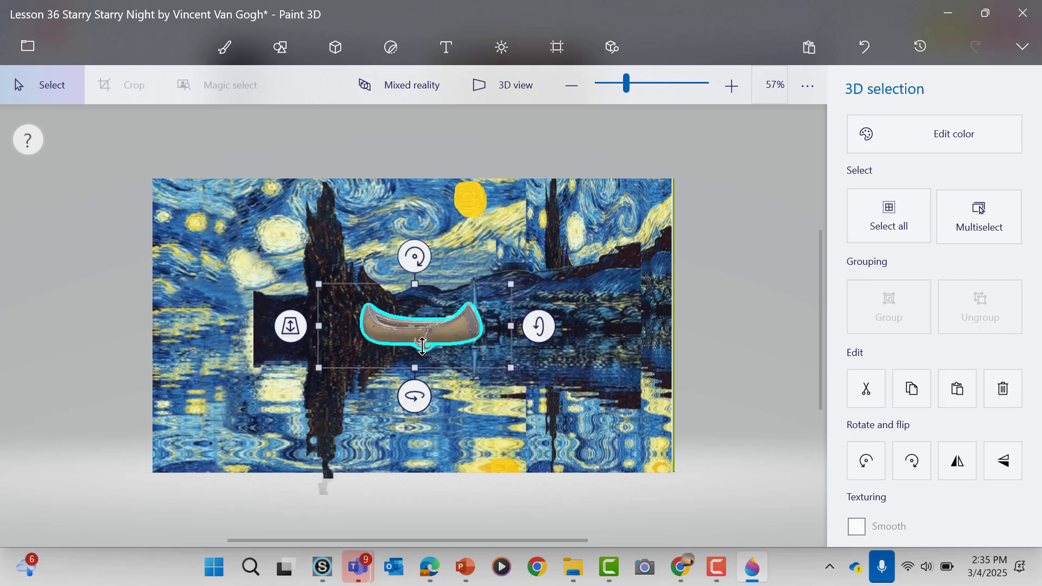
{"action": "mouse_move", "coordinate": [438, 337]}
{"action": "left_mouse_down"}
{"action": "mouse_move", "coordinate": [323, 374]}
{"action": "mouse_move", "coordinate": [226, 372]}
{"action": "mouse_move", "coordinate": [247, 370]}
{"action": "left_mouse_up"}
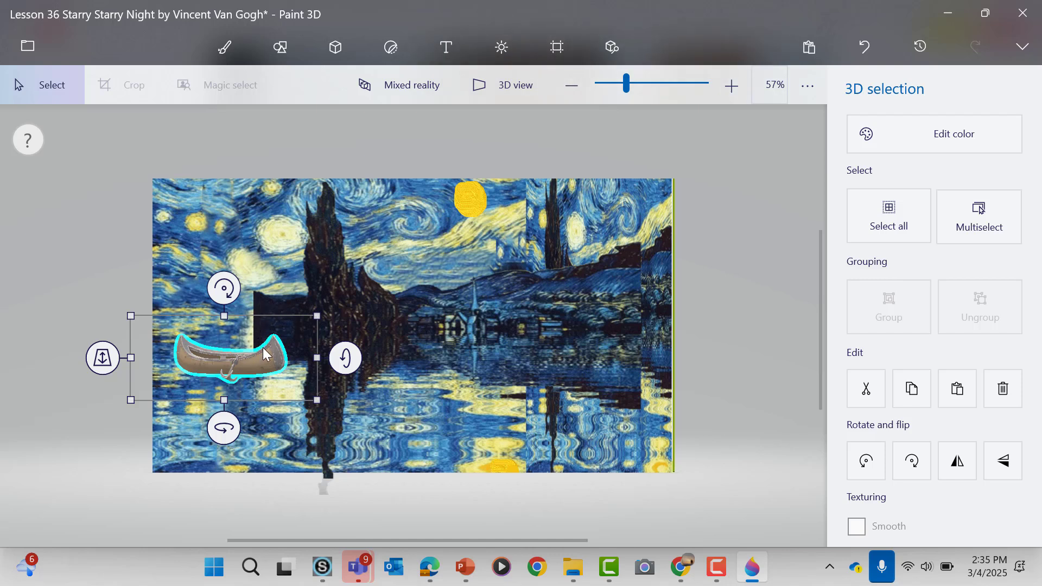
{"action": "mouse_move", "coordinate": [102, 358]}
{"action": "left_mouse_down"}
{"action": "mouse_move", "coordinate": [102, 334]}
{"action": "mouse_move", "coordinate": [101, 429]}
{"action": "mouse_move", "coordinate": [136, 261]}
{"action": "mouse_move", "coordinate": [122, 334]}
{"action": "mouse_move", "coordinate": [123, 322]}
{"action": "mouse_move", "coordinate": [140, 336]}
{"action": "left_mouse_up"}
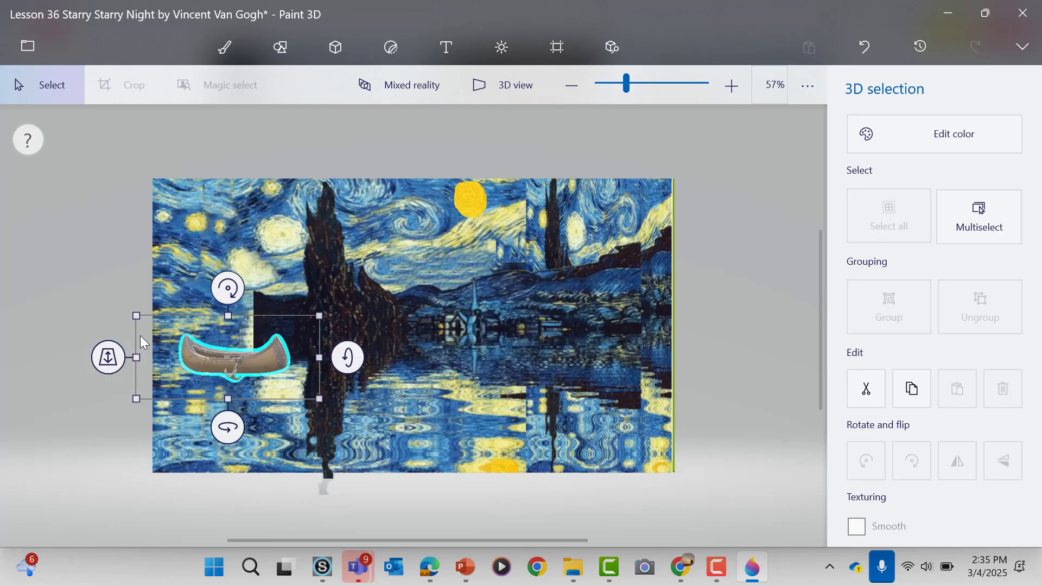
{"action": "mouse_move", "coordinate": [229, 426]}
{"action": "left_mouse_down"}
{"action": "mouse_move", "coordinate": [207, 420]}
{"action": "mouse_move", "coordinate": [218, 425]}
{"action": "left_mouse_up"}
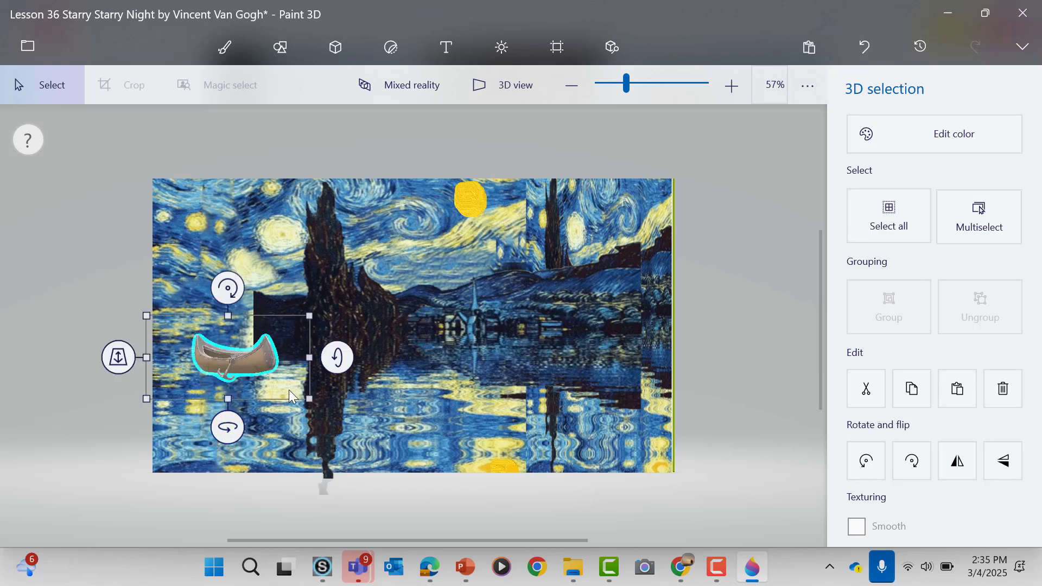
{"action": "left_click_drag", "start_coordinate": [227, 288], "coordinate": [241, 309]}
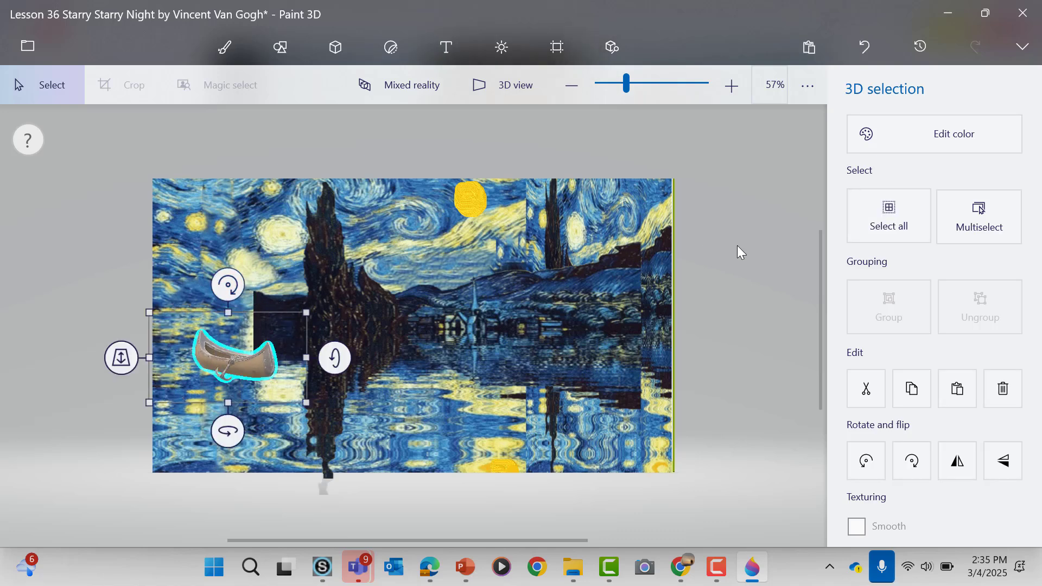
Deselect the canoe and choose the Crayon as the painting tool.
{"action": "key", "text": "b"}
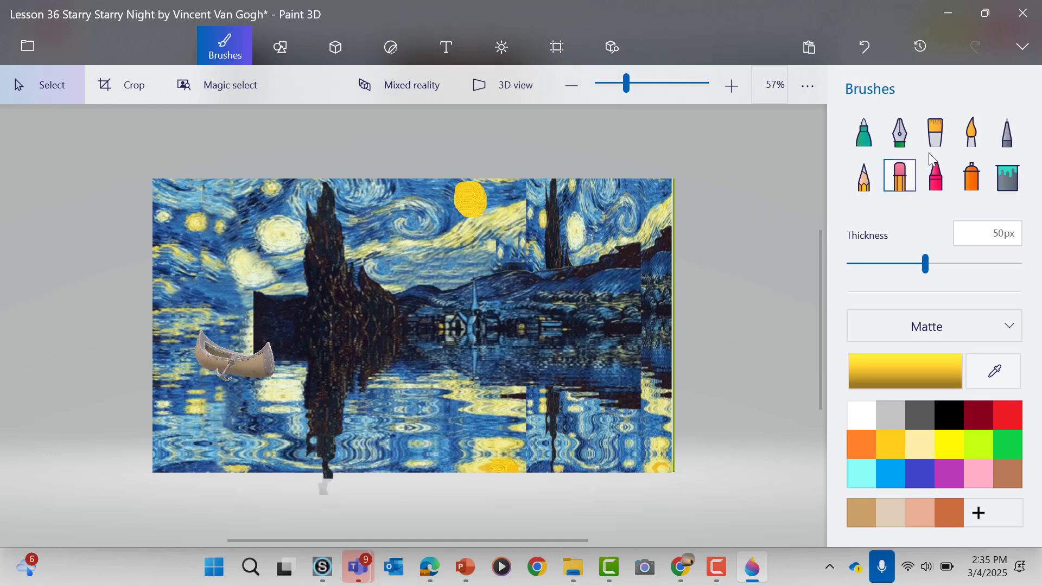
{"action": "left_click", "coordinate": [930, 173]}
{"action": "left_click", "coordinate": [930, 174]}
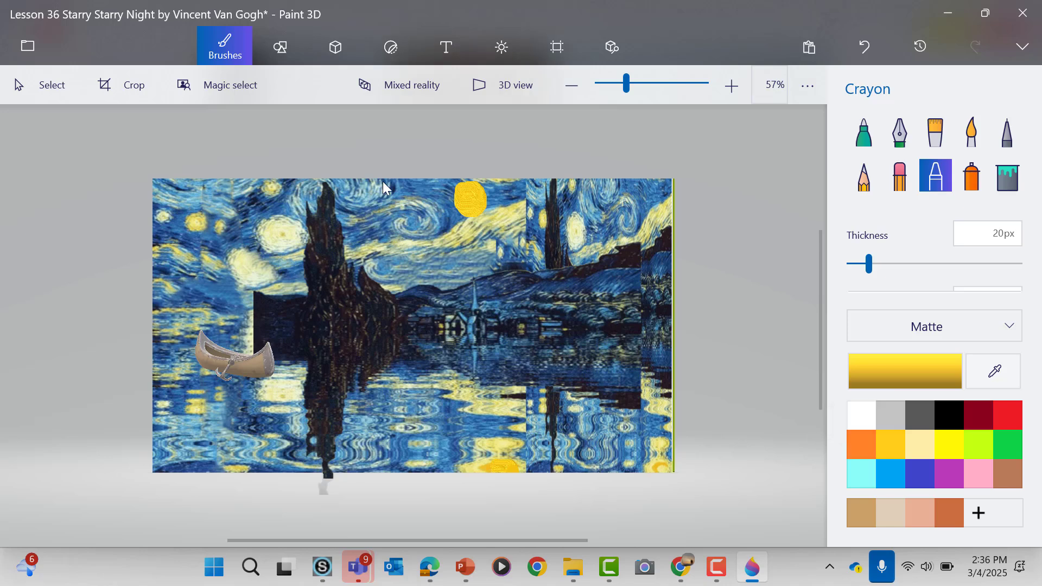
Open the scene in the mixed reality 3D Viewer, apply the green lighting theme, and open the settings save dialog, then cancel it.
{"action": "left_click", "coordinate": [436, 84]}
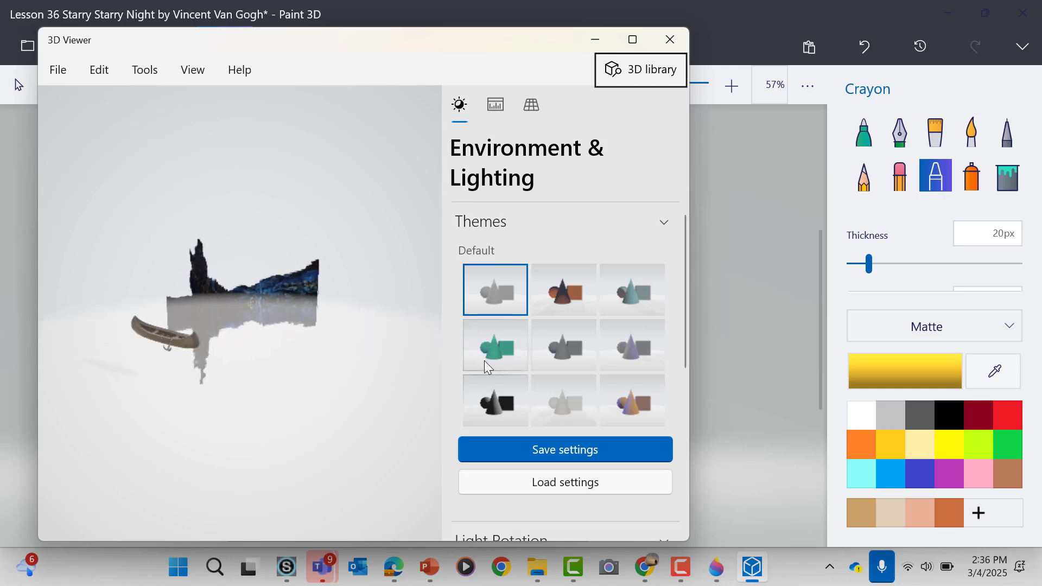
{"action": "left_click", "coordinate": [499, 346]}
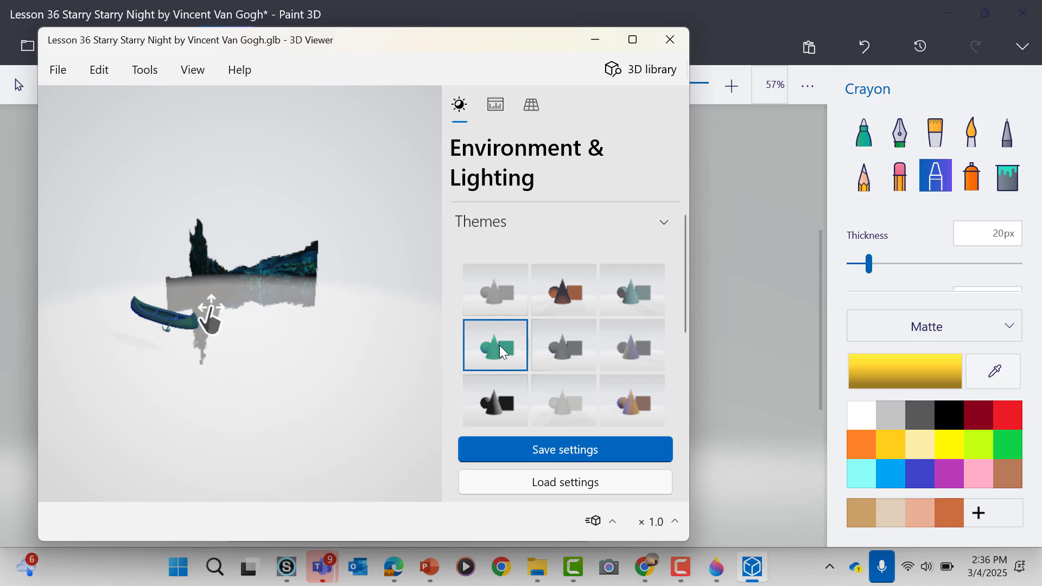
{"action": "left_click", "coordinate": [549, 452]}
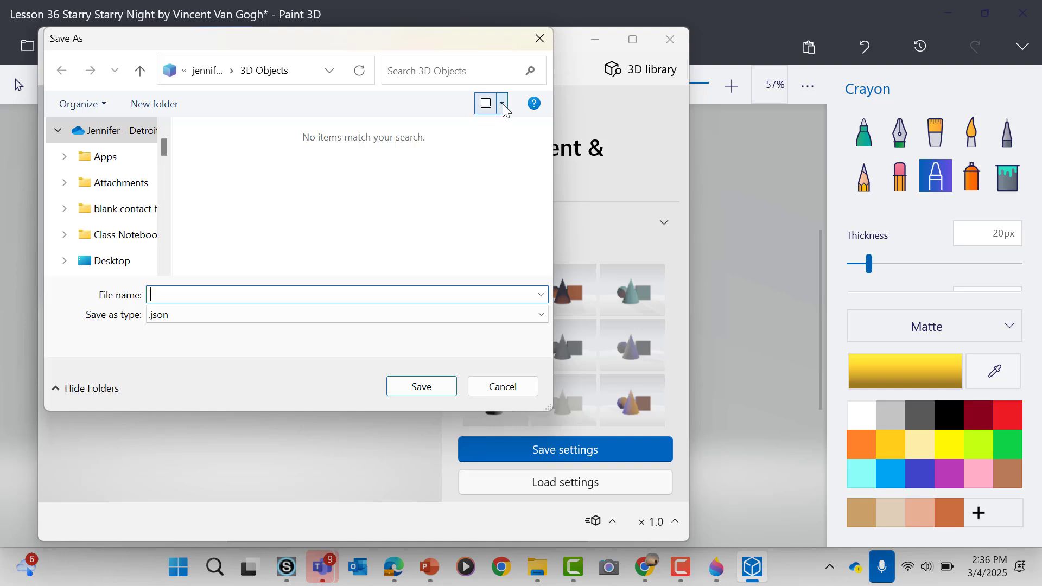
{"action": "left_click", "coordinate": [539, 38]}
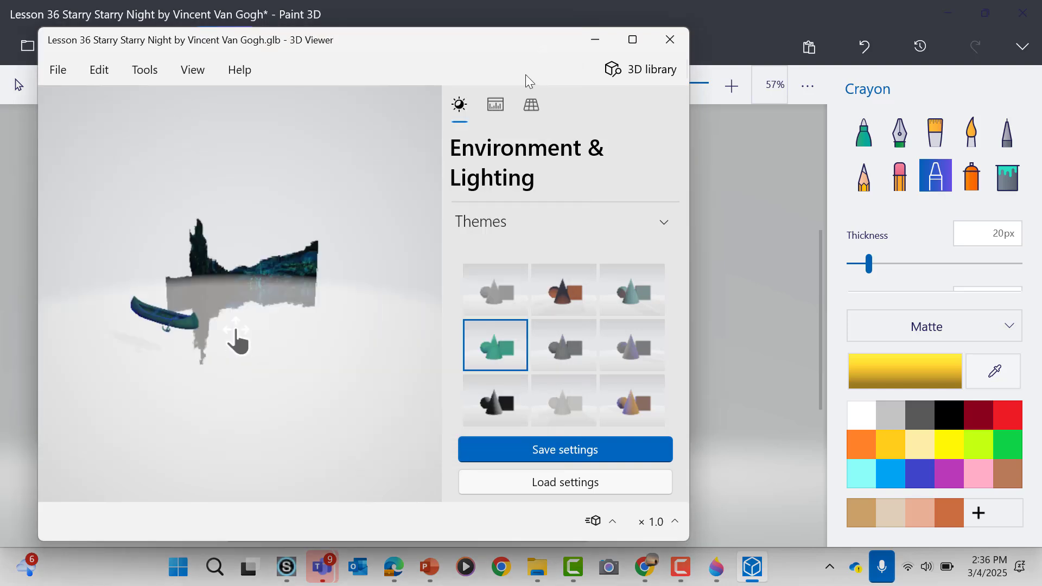
Try the other default lighting themes on the previewed model, reapply the green theme, and return to Paint 3D.
{"action": "left_click", "coordinate": [561, 343]}
{"action": "left_click", "coordinate": [589, 287]}
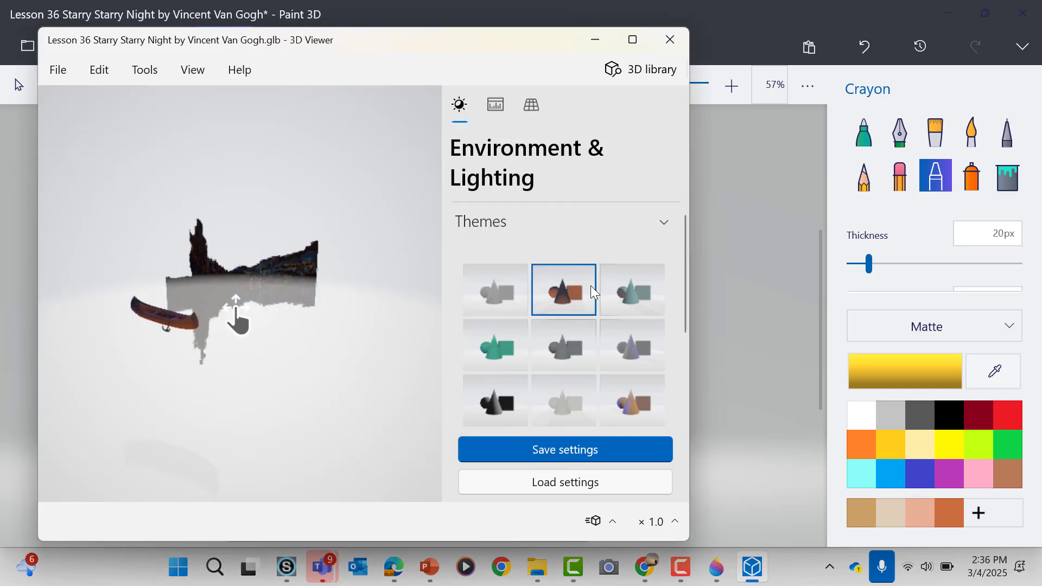
{"action": "left_click", "coordinate": [631, 279]}
{"action": "left_click", "coordinate": [632, 342]}
{"action": "left_click", "coordinate": [627, 299]}
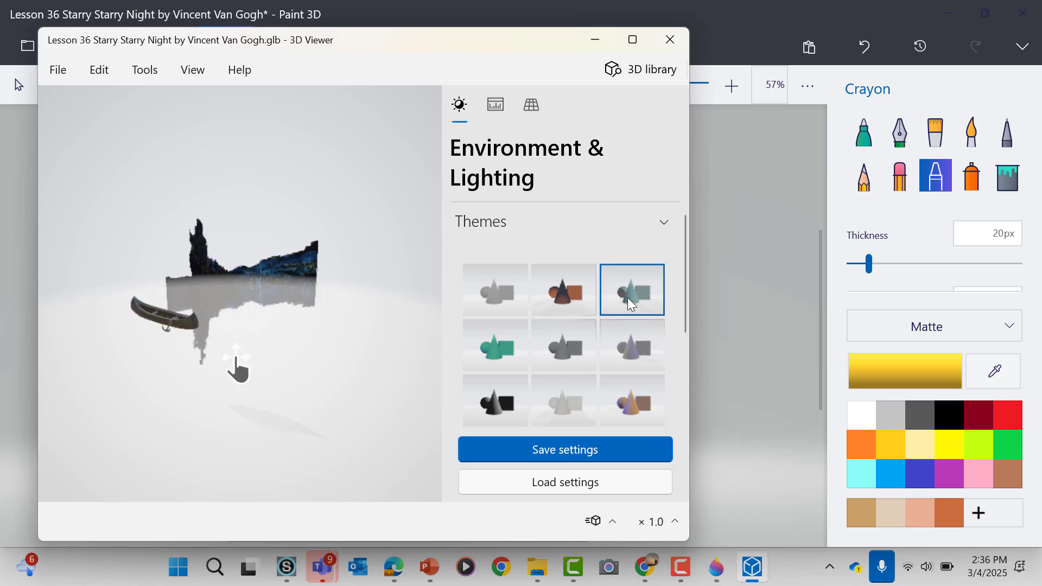
{"action": "left_click", "coordinate": [627, 399]}
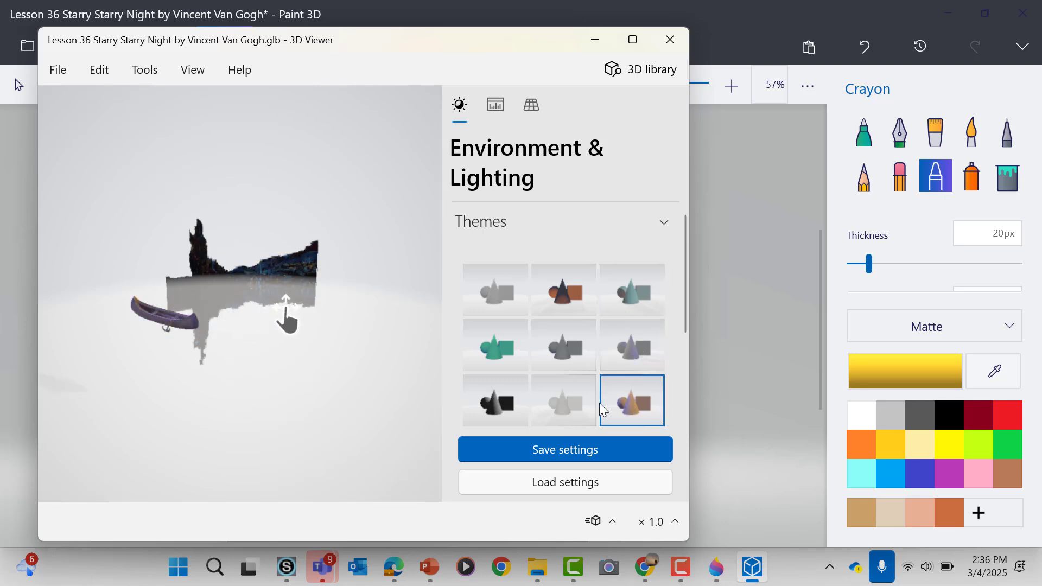
{"action": "left_click", "coordinate": [574, 402]}
{"action": "left_click", "coordinate": [481, 404]}
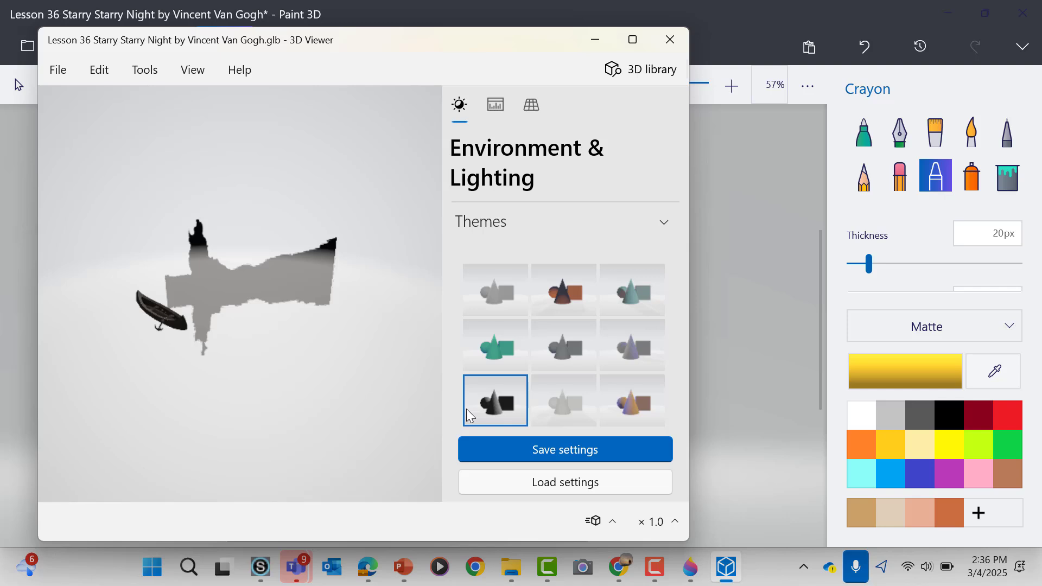
{"action": "left_click", "coordinate": [501, 344]}
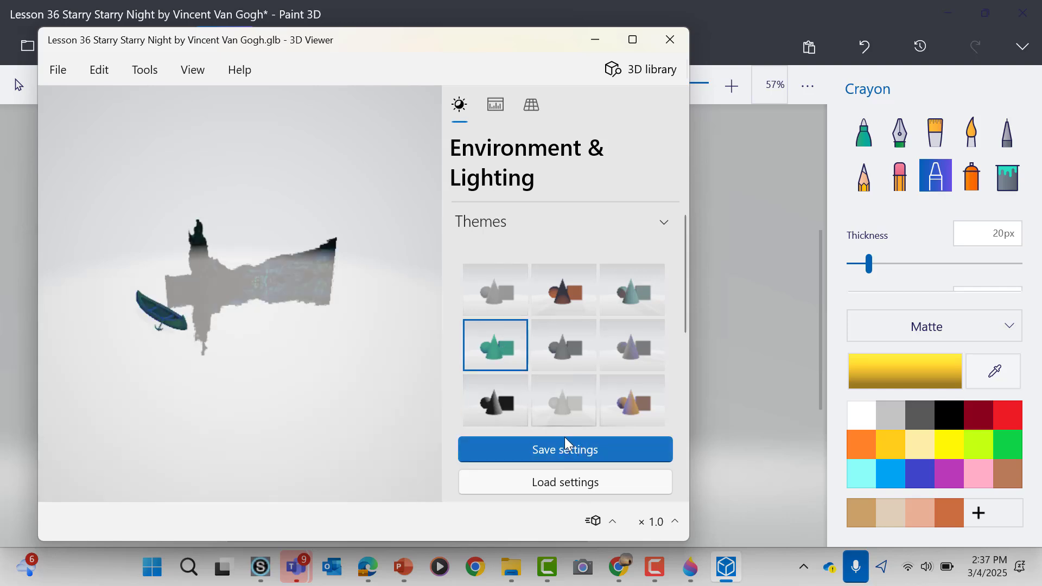
{"action": "left_click", "coordinate": [715, 362]}
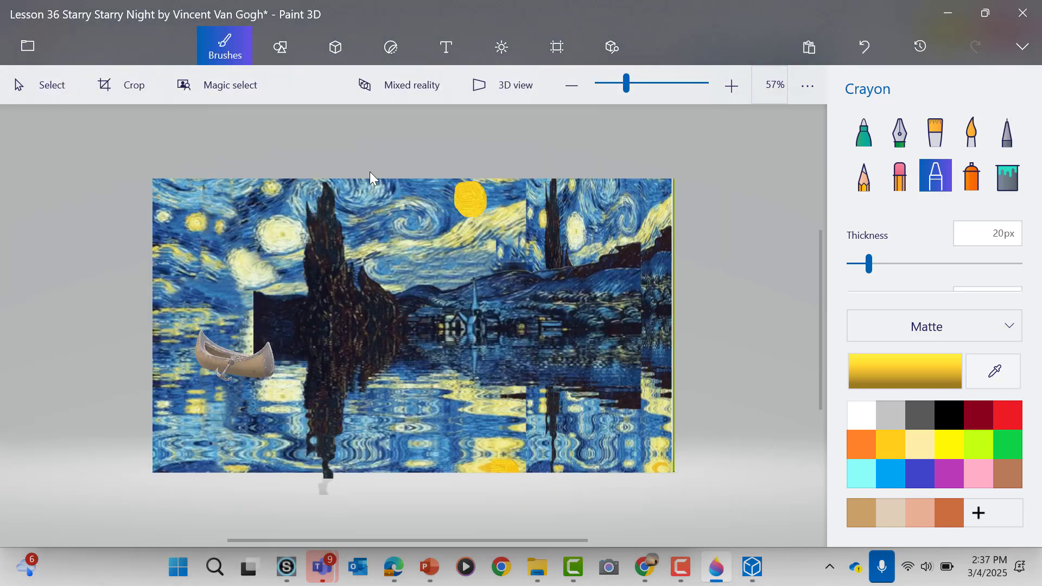
Show the artwork in 3D view and set up the Spray can with a custom deep orange (eb6b13).
{"action": "left_click", "coordinate": [503, 89]}
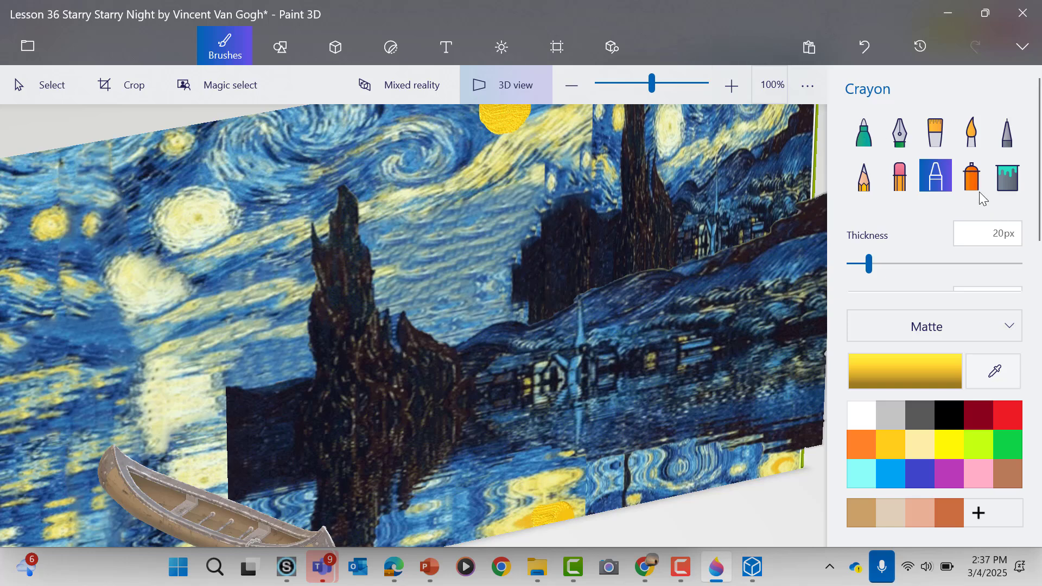
{"action": "left_click", "coordinate": [970, 181]}
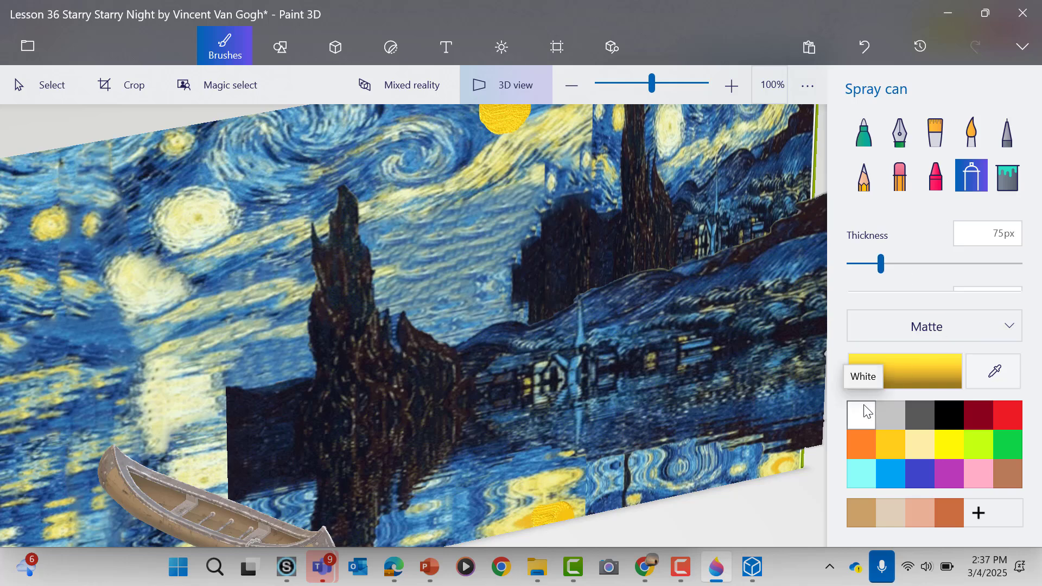
{"action": "left_click", "coordinate": [861, 441]}
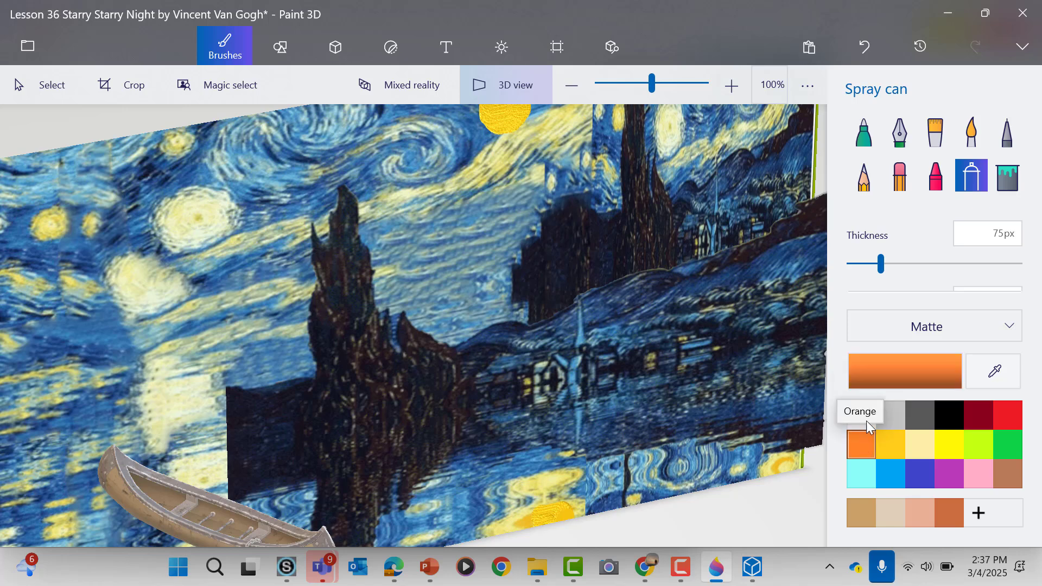
{"action": "left_click", "coordinate": [896, 375]}
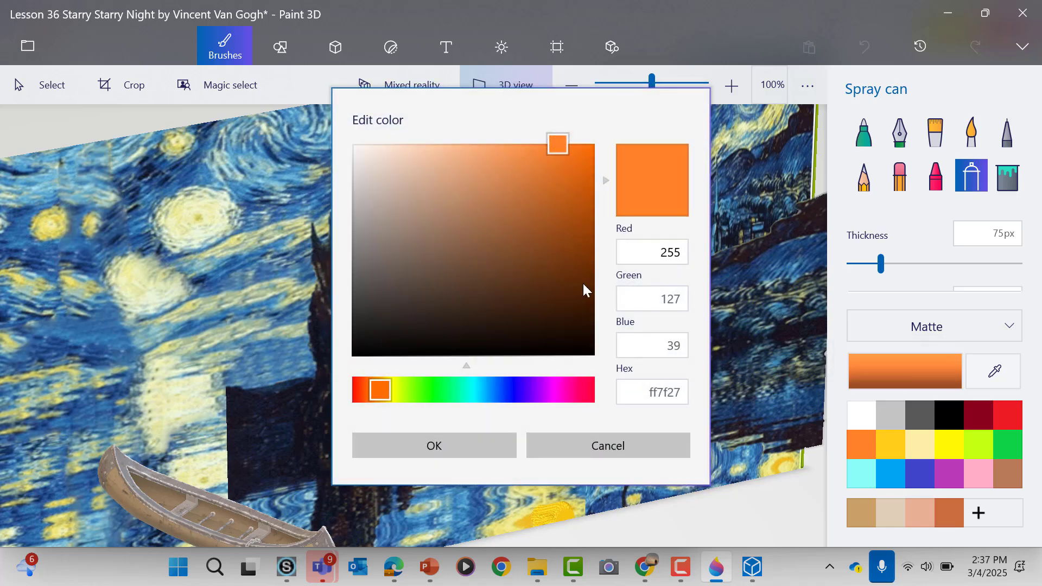
{"action": "left_click", "coordinate": [575, 161]}
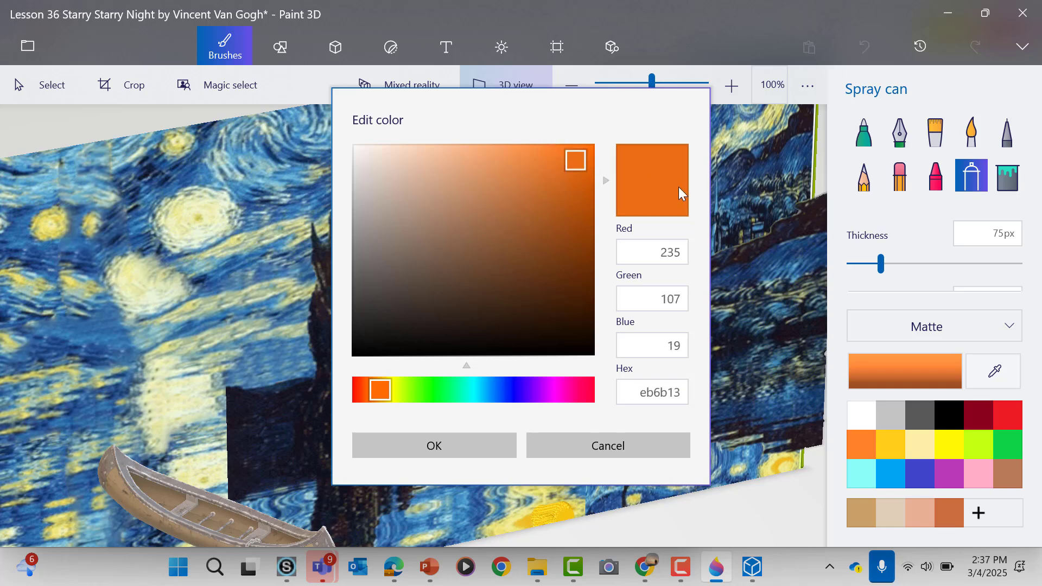
{"action": "left_click", "coordinate": [459, 448]}
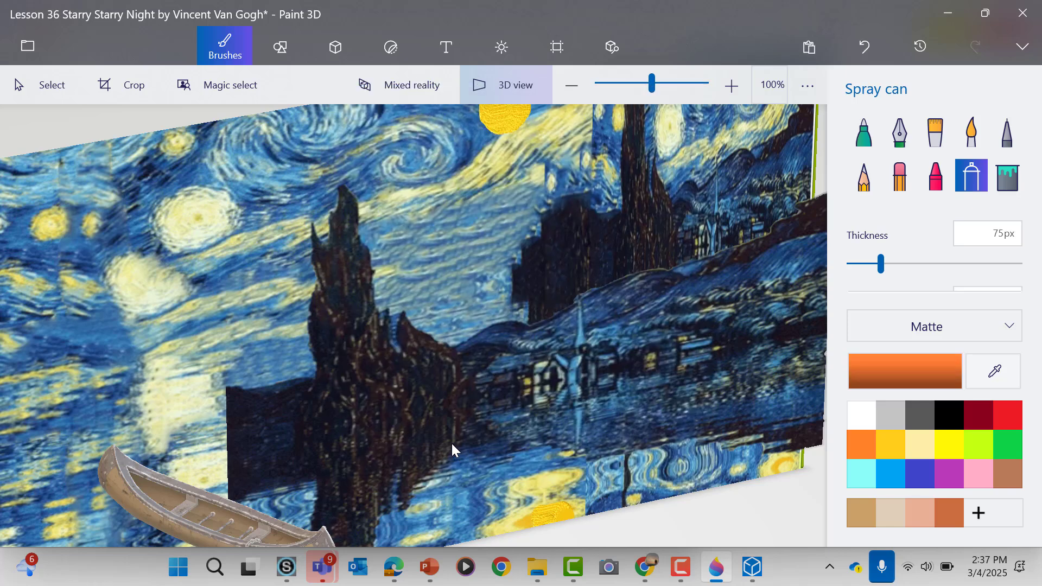
Spray orange strokes at 75px across the swirls of the upper sky, from beside the sun to the far edge.
{"action": "left_click", "coordinate": [449, 118]}
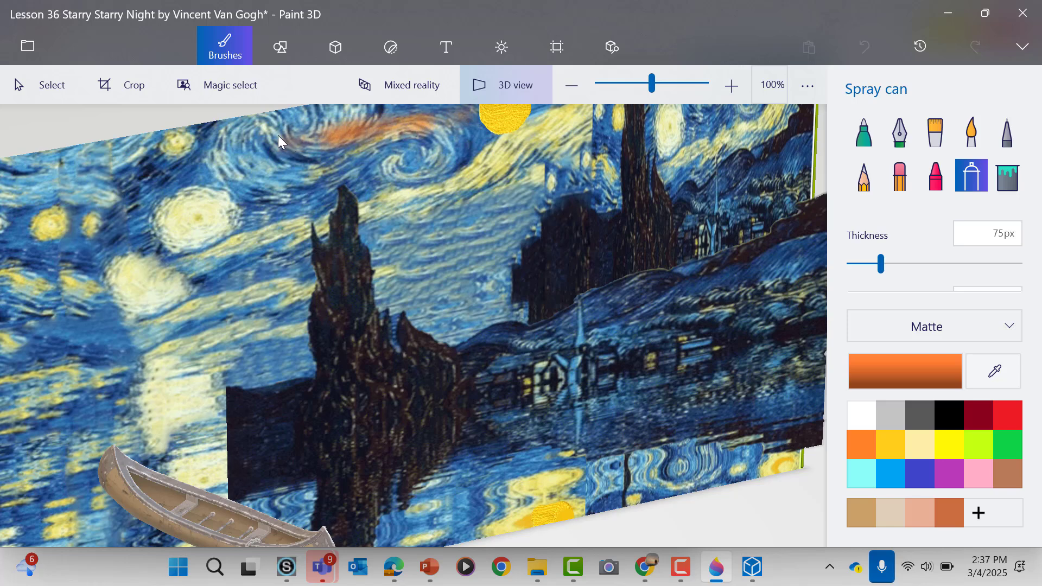
{"action": "left_click_drag", "start_coordinate": [215, 126], "coordinate": [130, 157]}
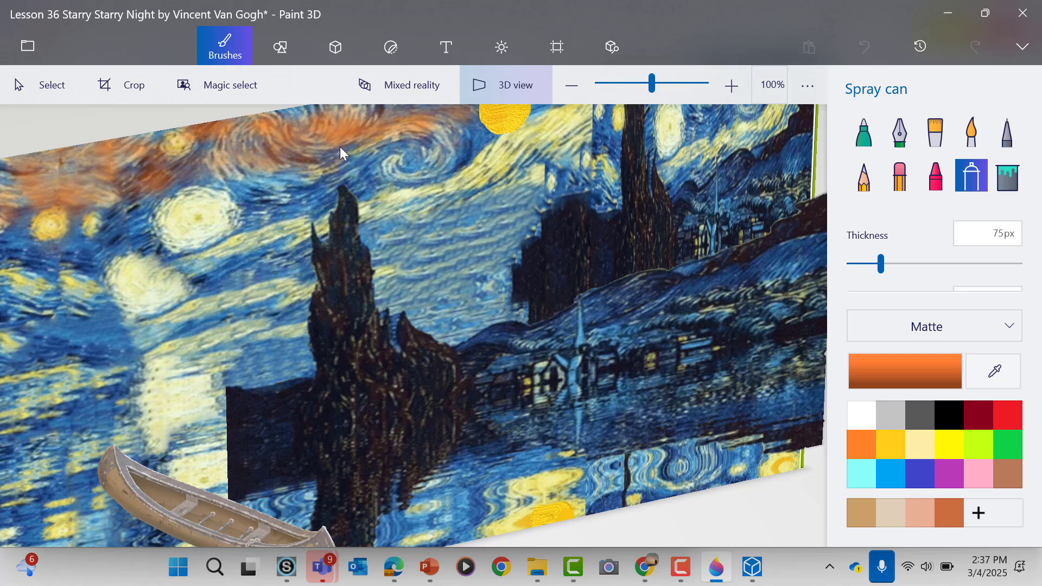
{"action": "left_click", "coordinate": [565, 158]}
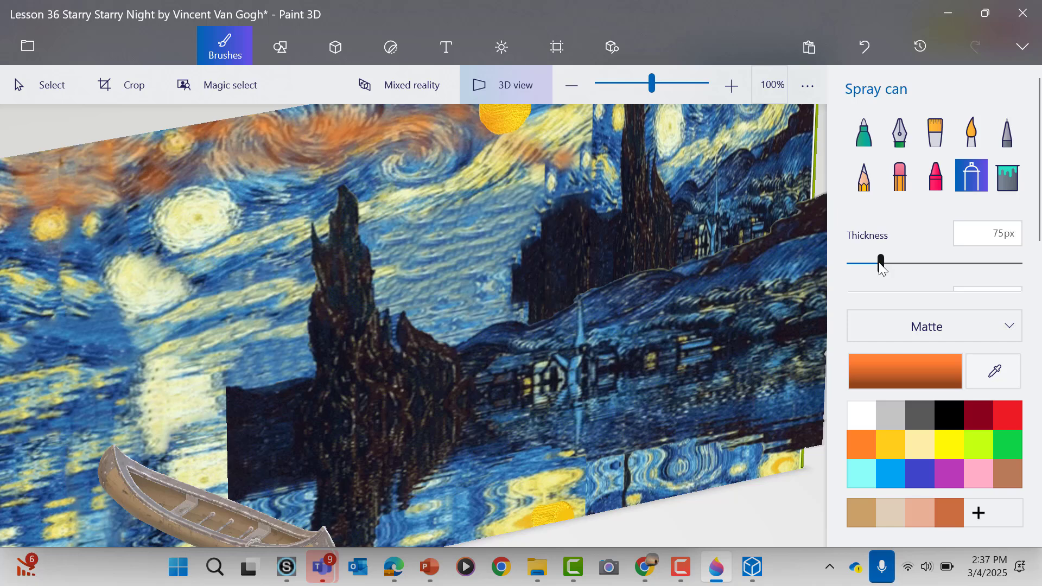
Increase the spray thickness to 279px and cover the sky on both sides of the sun with broad orange strokes.
{"action": "left_click_drag", "start_coordinate": [880, 264], "coordinate": [1006, 263]}
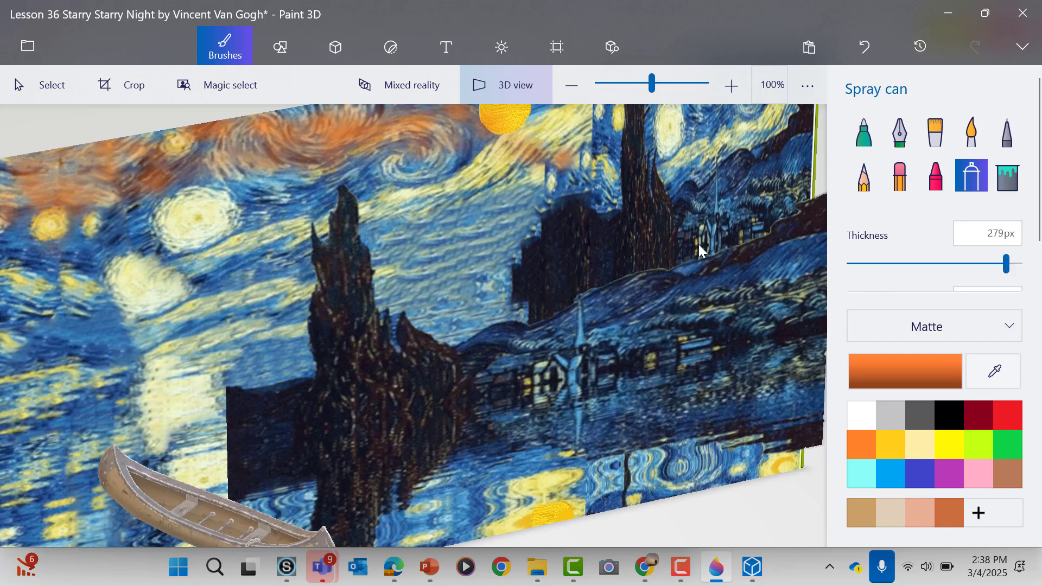
{"action": "mouse_move", "coordinate": [519, 158]}
{"action": "left_mouse_down"}
{"action": "mouse_move", "coordinate": [285, 204]}
{"action": "mouse_move", "coordinate": [70, 278]}
{"action": "mouse_move", "coordinate": [1, 330]}
{"action": "mouse_move", "coordinate": [10, 300]}
{"action": "mouse_move", "coordinate": [111, 249]}
{"action": "mouse_move", "coordinate": [57, 332]}
{"action": "left_mouse_up"}
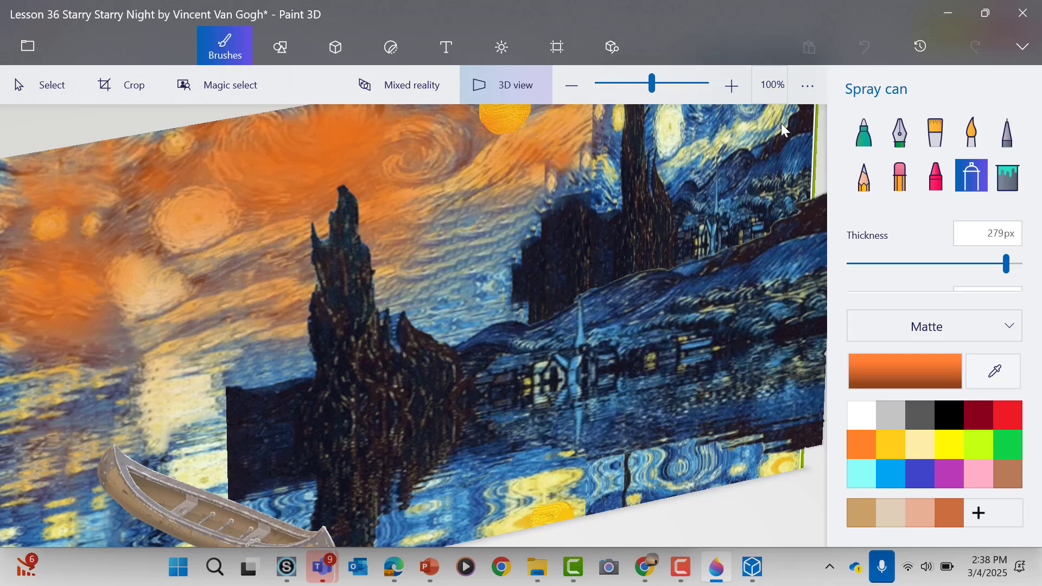
{"action": "left_click_drag", "start_coordinate": [780, 123], "coordinate": [734, 137]}
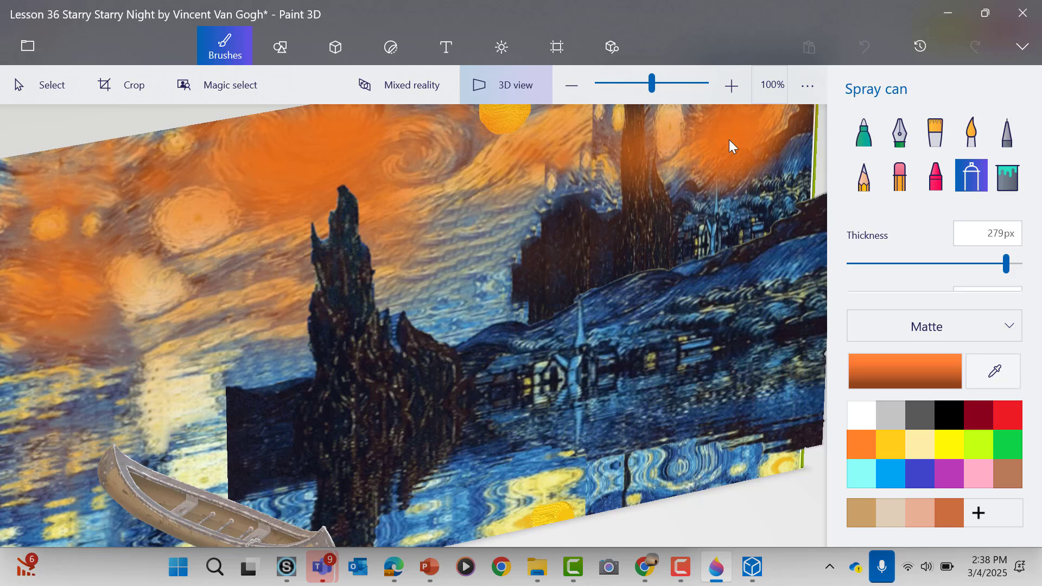
{"action": "left_click_drag", "start_coordinate": [794, 124], "coordinate": [820, 174]}
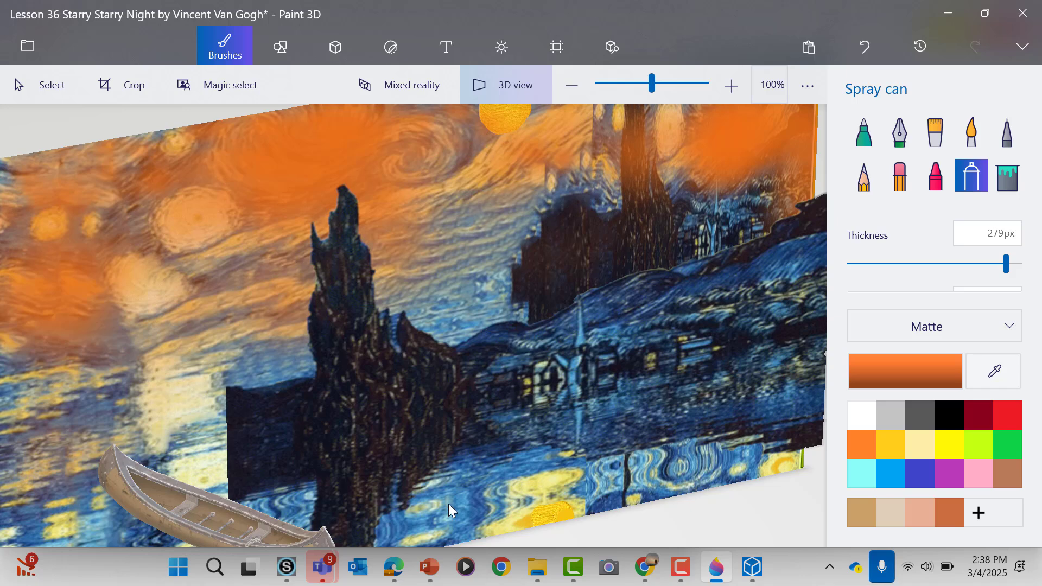
Spray matching orange reflections over the water along the painting's lower edge, on both sides of the sun's reflection.
{"action": "mouse_move", "coordinate": [448, 504]}
{"action": "left_mouse_down"}
{"action": "mouse_move", "coordinate": [468, 510]}
{"action": "mouse_move", "coordinate": [447, 519]}
{"action": "mouse_move", "coordinate": [491, 518]}
{"action": "left_mouse_up"}
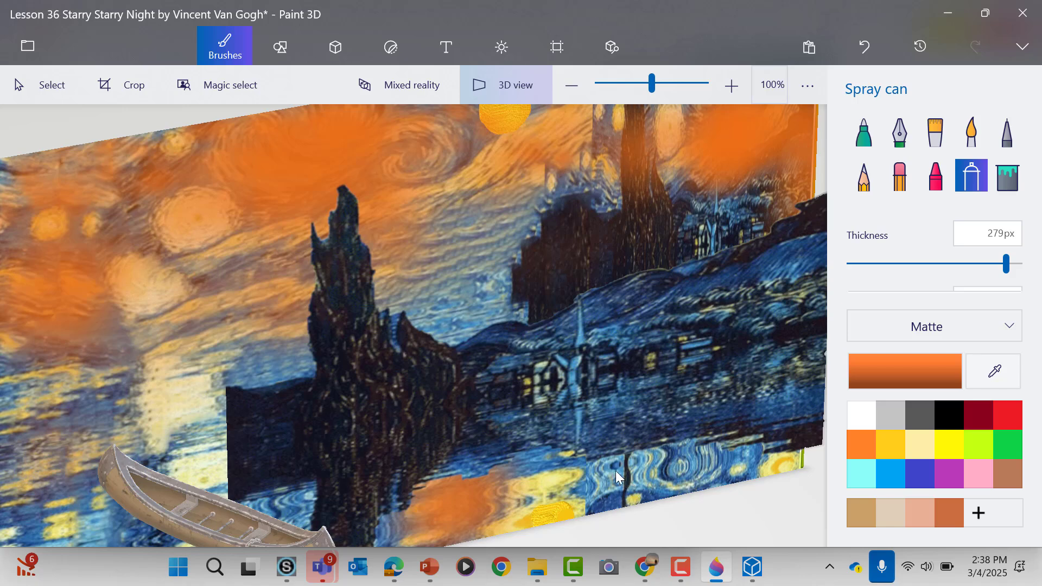
{"action": "mouse_move", "coordinate": [601, 464]}
{"action": "left_mouse_down"}
{"action": "mouse_move", "coordinate": [776, 456]}
{"action": "mouse_move", "coordinate": [633, 505]}
{"action": "left_mouse_up"}
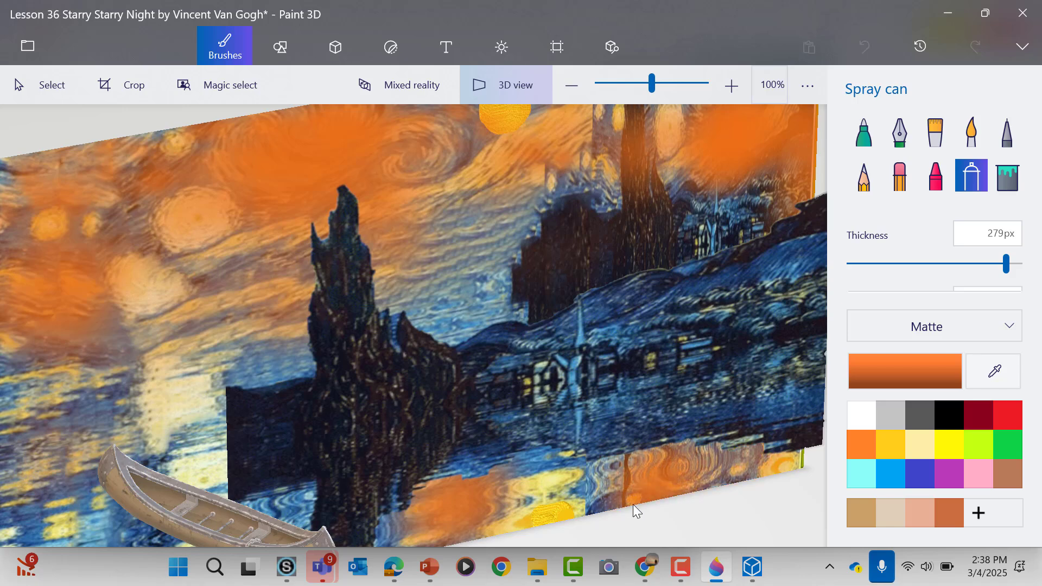
{"action": "left_click_drag", "start_coordinate": [555, 539], "coordinate": [662, 520]}
{"action": "mouse_move", "coordinate": [673, 482]}
{"action": "left_mouse_down"}
{"action": "mouse_move", "coordinate": [748, 457]}
{"action": "mouse_move", "coordinate": [713, 465]}
{"action": "left_mouse_up"}
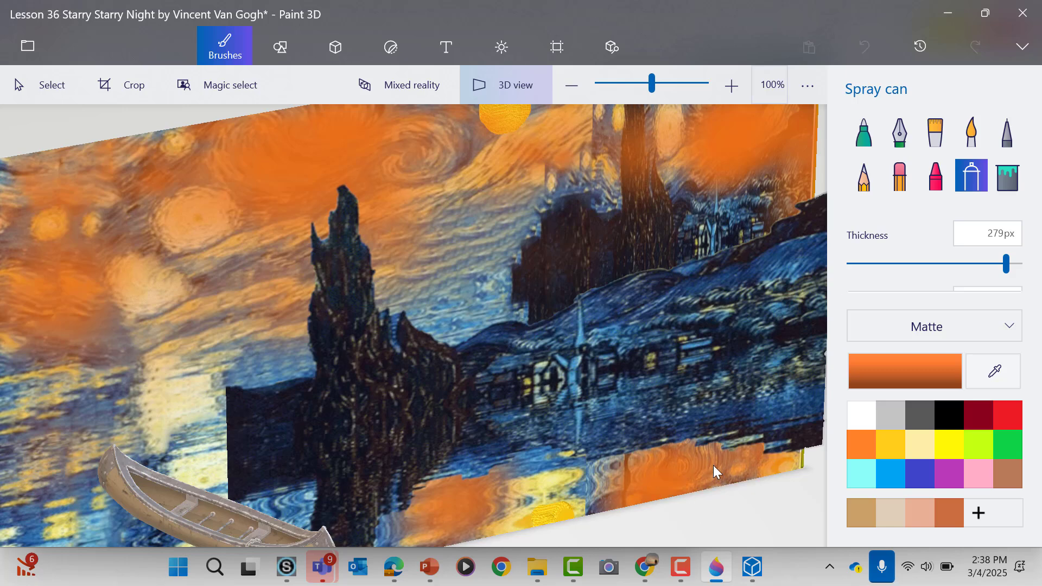
{"action": "left_click_drag", "start_coordinate": [800, 453], "coordinate": [861, 418]}
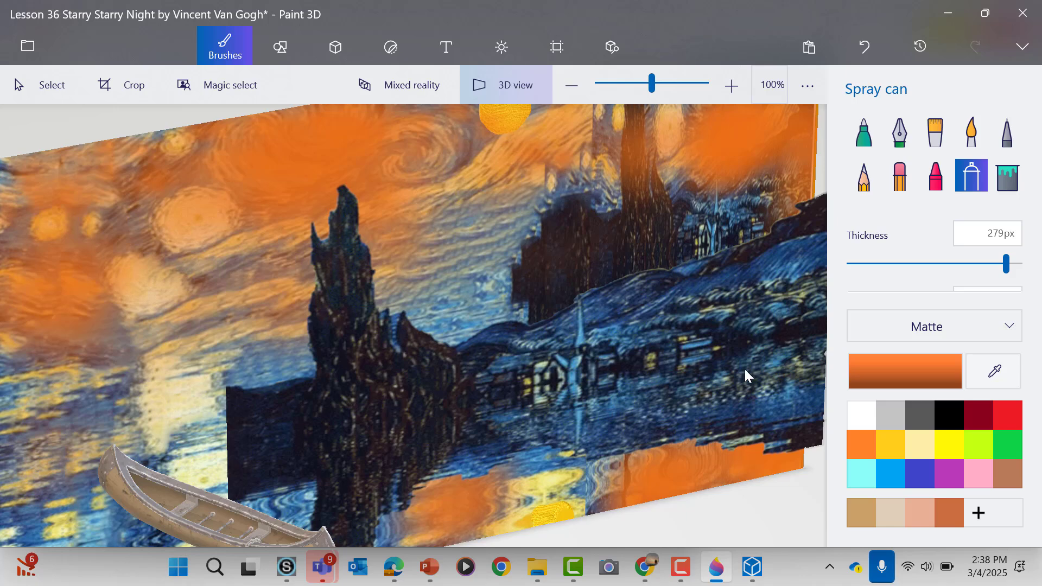
Change the spray colour to a custom turquoise (1cece5), starting from the red swatch and shifting its hue.
{"action": "left_click", "coordinate": [975, 461]}
{"action": "left_click", "coordinate": [1007, 416]}
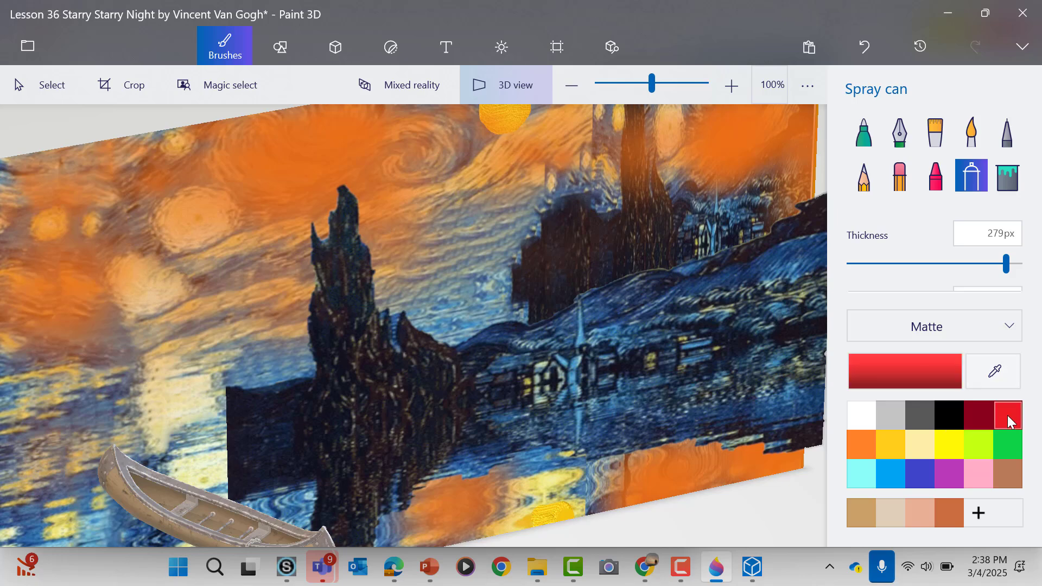
{"action": "left_click", "coordinate": [928, 358]}
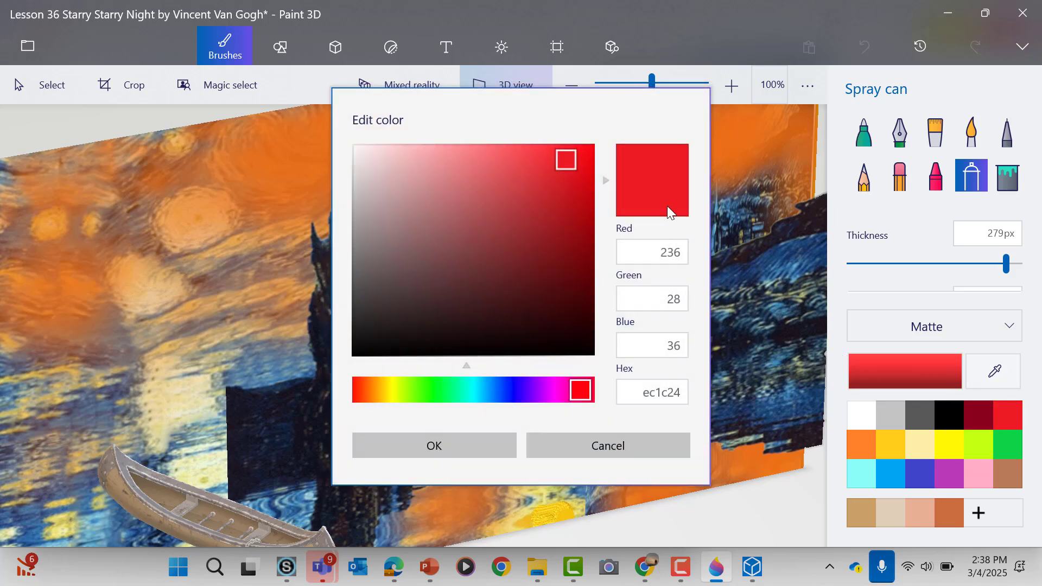
{"action": "left_click_drag", "start_coordinate": [574, 386], "coordinate": [465, 391]}
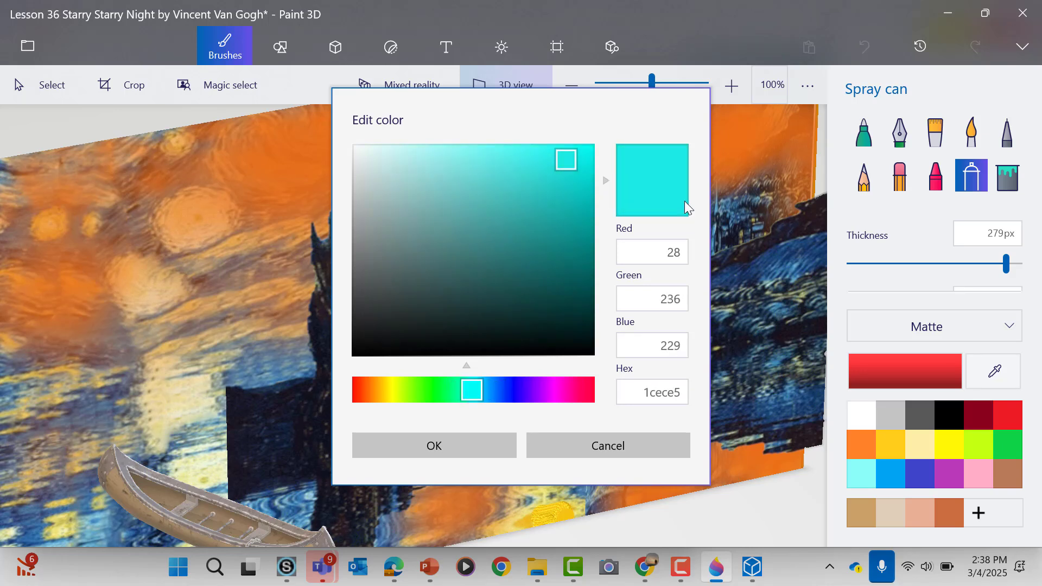
{"action": "left_click", "coordinate": [471, 434]}
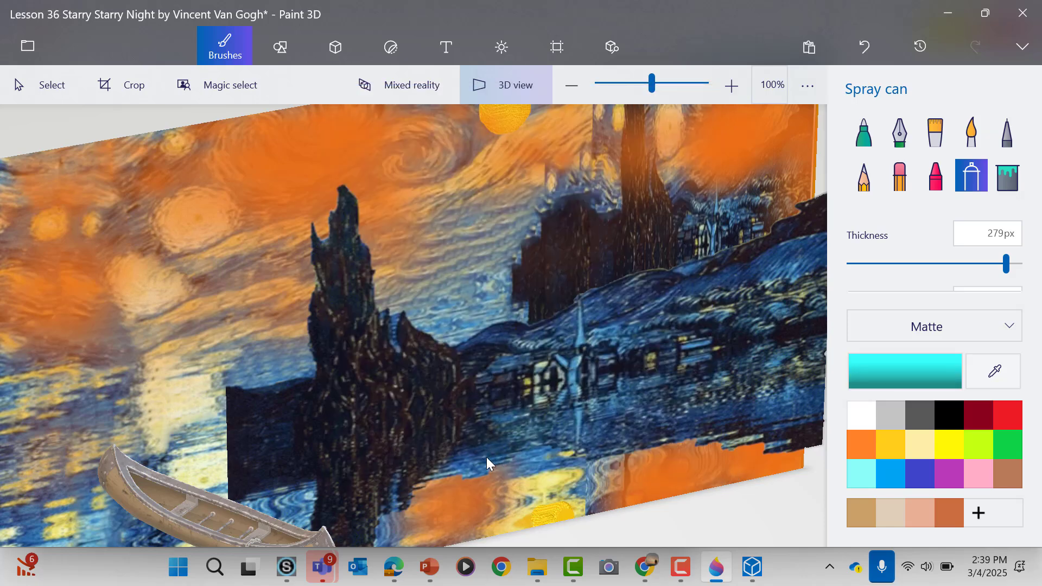
Spray turquoise onto the water below the village, the sky above the hills, and the water near the canoe.
{"action": "left_click_drag", "start_coordinate": [487, 457], "coordinate": [485, 447]}
{"action": "left_click_drag", "start_coordinate": [490, 281], "coordinate": [473, 286]}
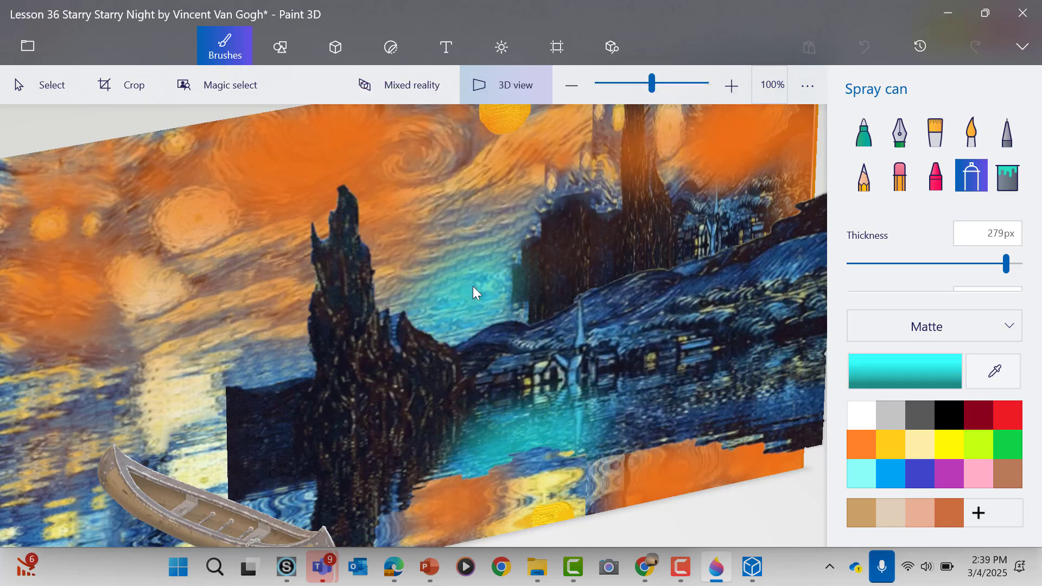
{"action": "mouse_move", "coordinate": [73, 405]}
{"action": "left_mouse_down"}
{"action": "mouse_move", "coordinate": [84, 437]}
{"action": "mouse_move", "coordinate": [50, 513]}
{"action": "mouse_move", "coordinate": [66, 499]}
{"action": "left_mouse_up"}
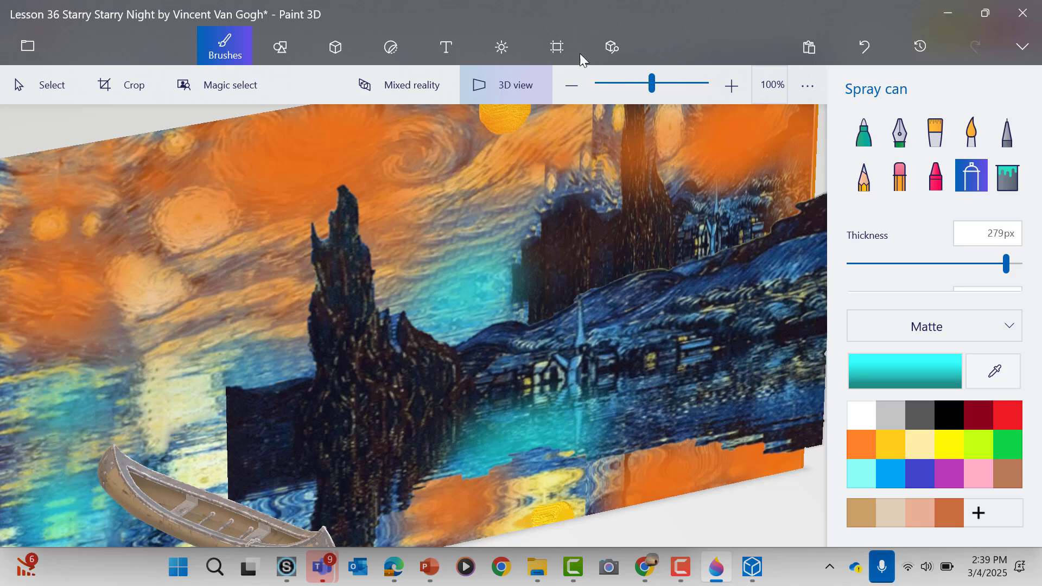
Apply the Lavender effects filter to the scene.
{"action": "left_click", "coordinate": [500, 56]}
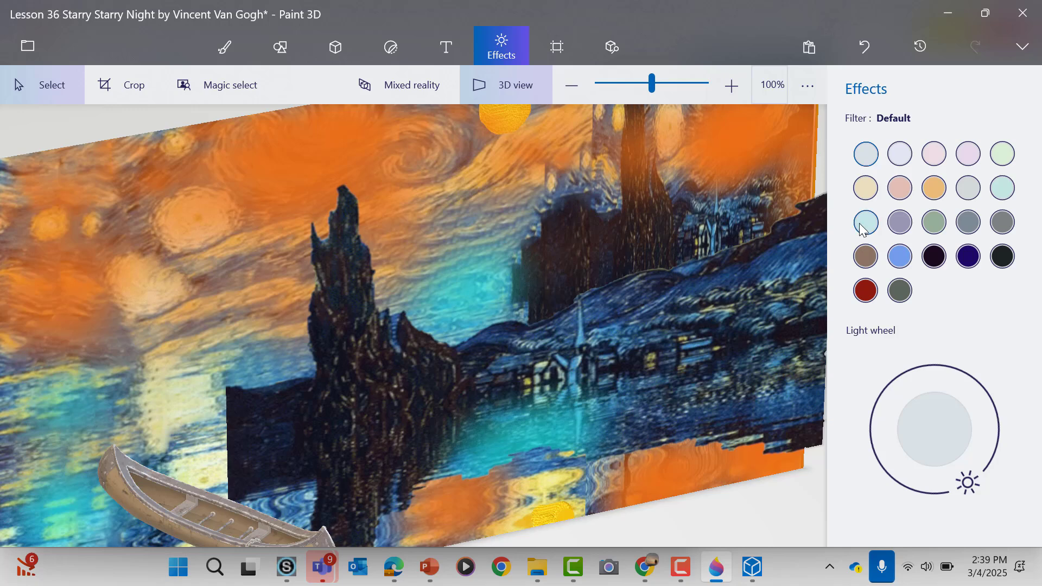
{"action": "left_click", "coordinate": [904, 155]}
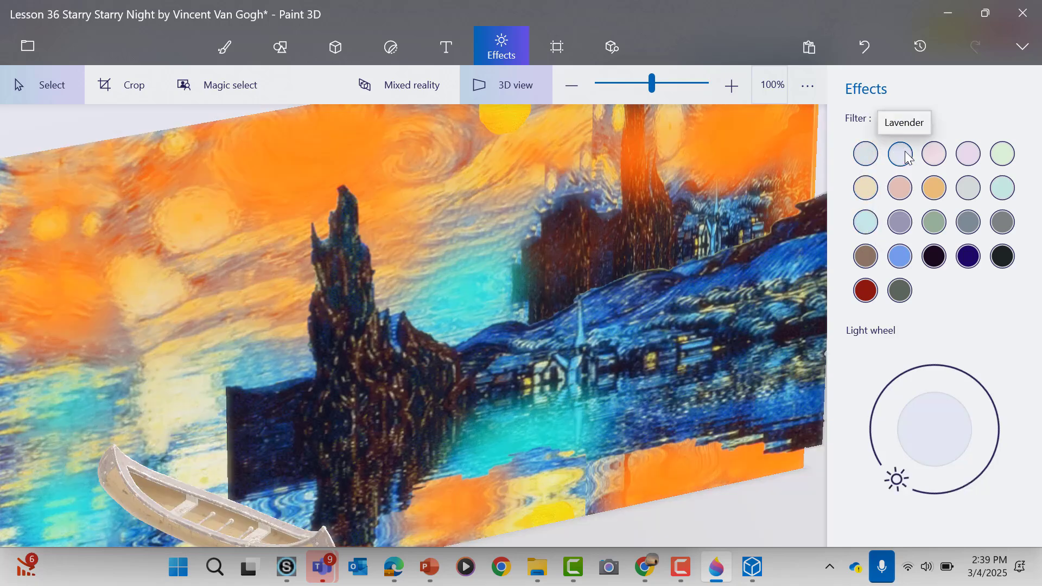
Try several light effects filters on the scene, including Spearmint, Aqua and Honey.
{"action": "left_click", "coordinate": [934, 156]}
{"action": "left_click", "coordinate": [971, 158]}
{"action": "left_click", "coordinate": [1003, 154]}
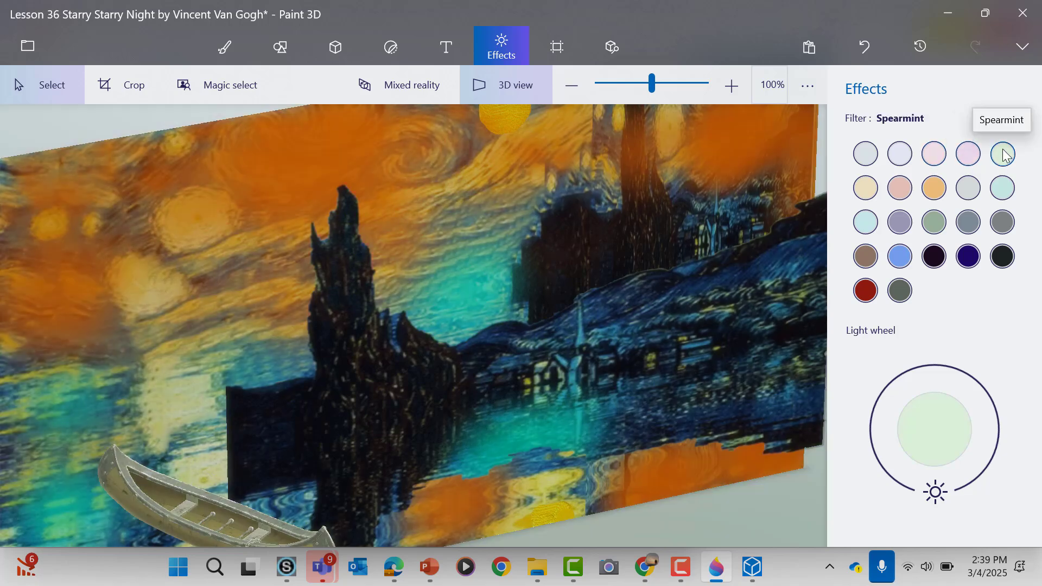
{"action": "left_click", "coordinate": [1003, 199]}
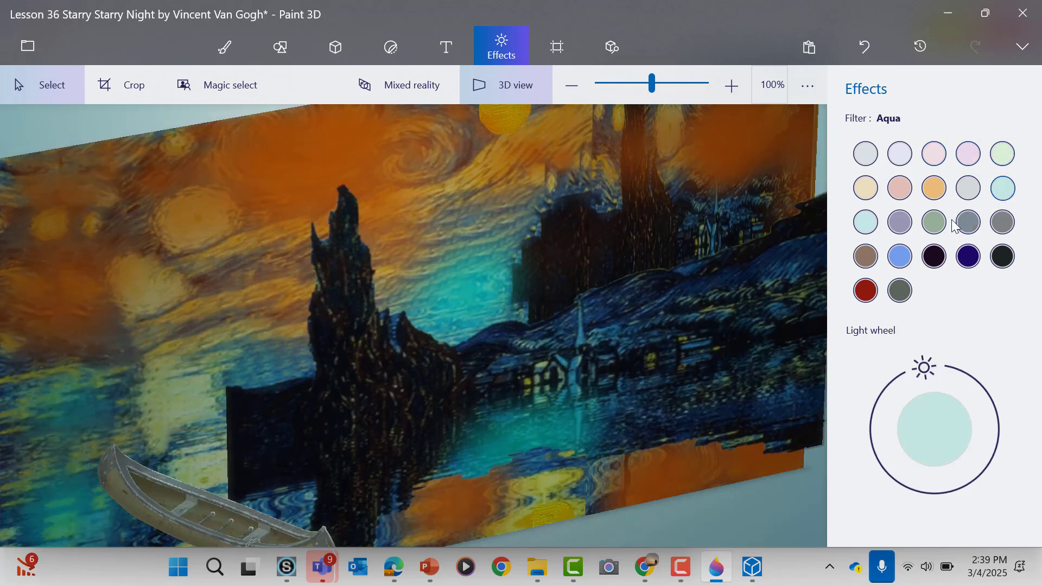
{"action": "left_click", "coordinate": [967, 199]}
{"action": "left_click", "coordinate": [932, 191]}
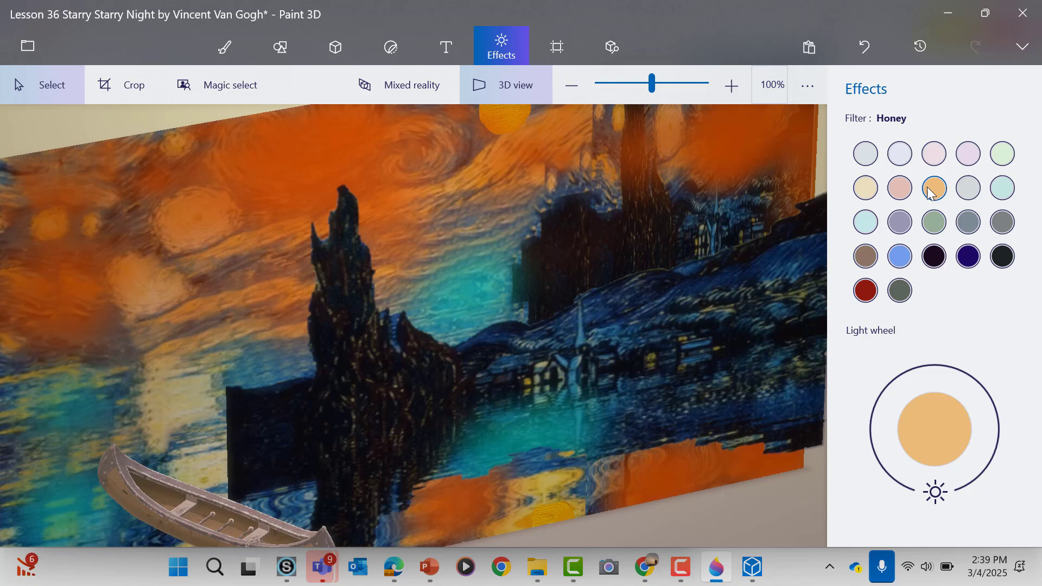
Try the muted grey and dark filters on the scene, including Stone and Cave (Minecraft).
{"action": "left_click", "coordinate": [898, 221]}
{"action": "left_click", "coordinate": [933, 222]}
{"action": "left_click", "coordinate": [969, 223]}
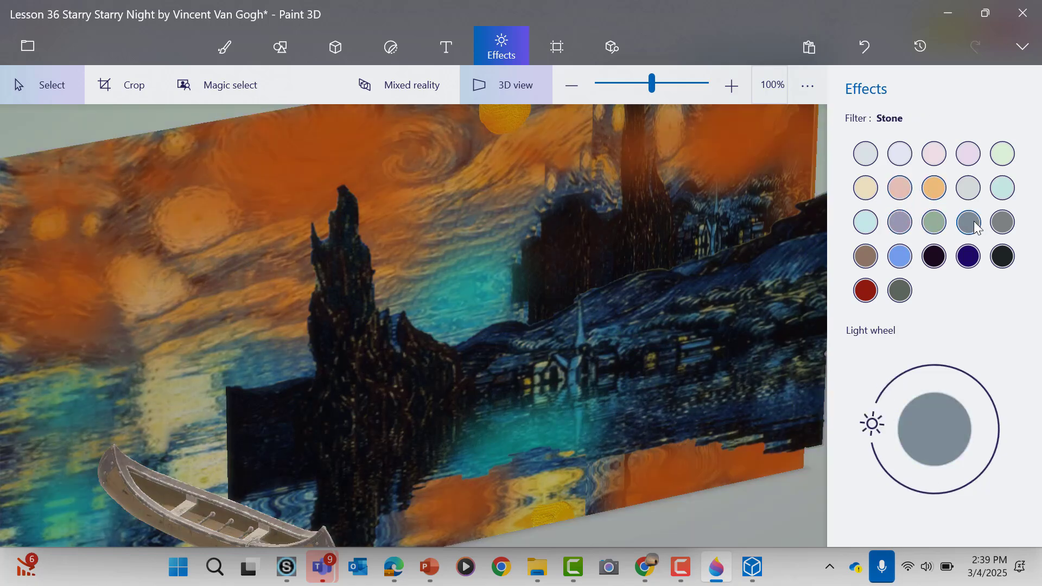
{"action": "left_click", "coordinate": [1005, 224]}
{"action": "left_click", "coordinate": [1002, 256]}
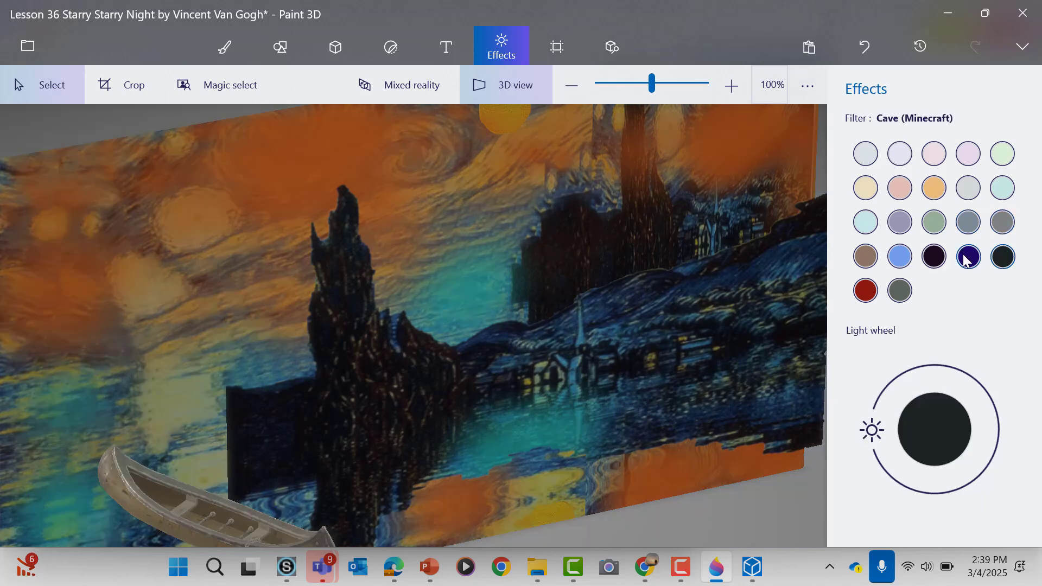
Try the strongly coloured dark filters on the scene, including Night (Minecraft) and Nether (Minecraft).
{"action": "left_click", "coordinate": [969, 257]}
{"action": "left_click", "coordinate": [933, 256]}
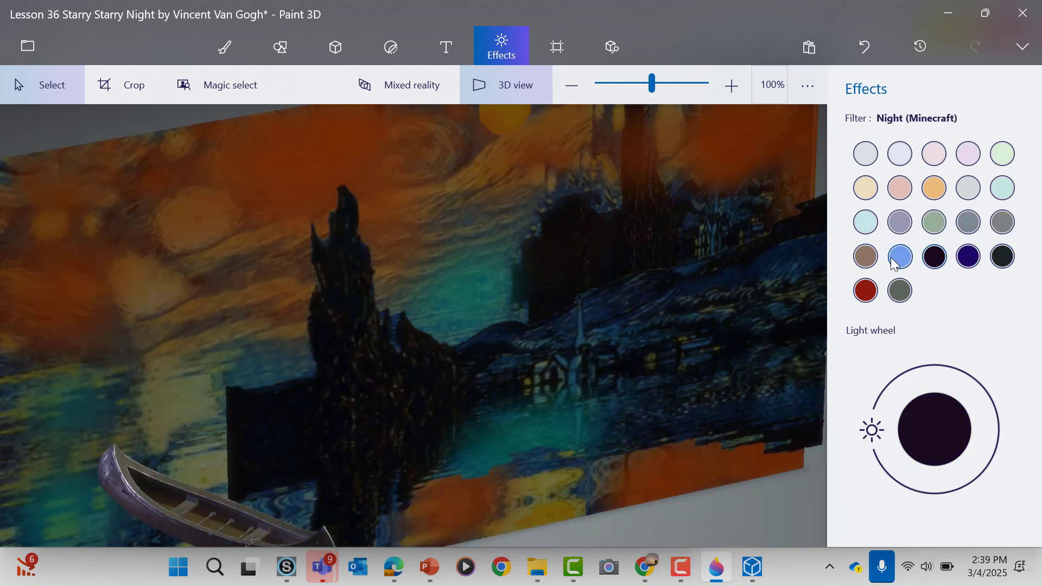
{"action": "left_click", "coordinate": [900, 256]}
{"action": "left_click", "coordinate": [933, 261]}
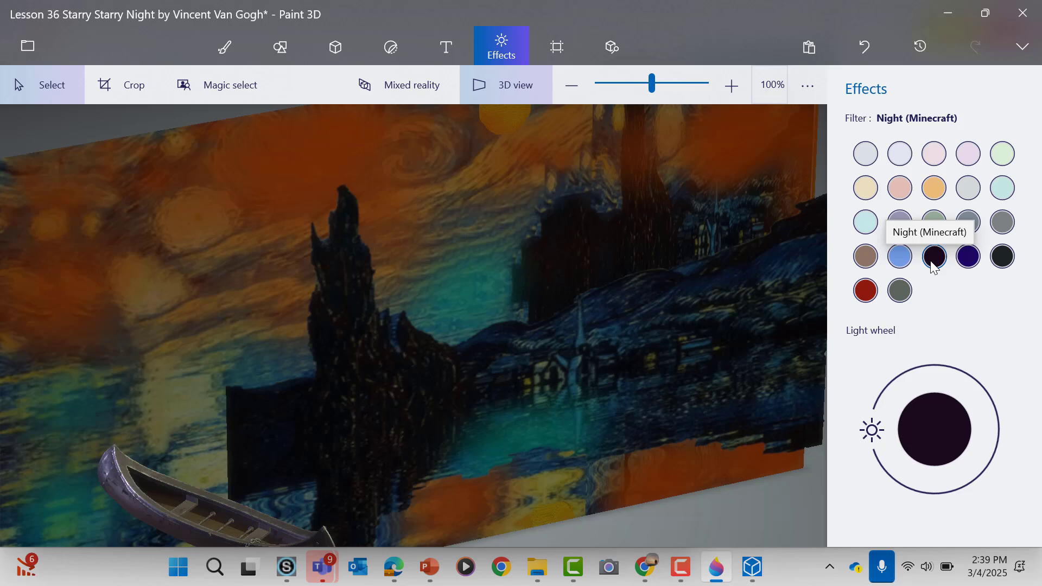
{"action": "left_click", "coordinate": [899, 290]}
{"action": "left_click", "coordinate": [865, 288]}
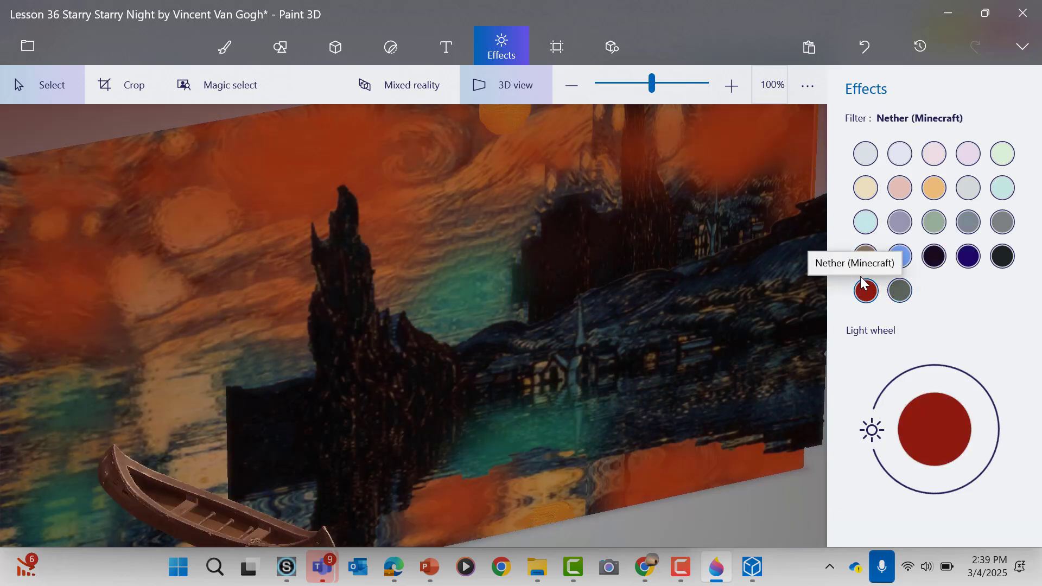
Try paler filters on the scene again, including Sand and Tan.
{"action": "left_click", "coordinate": [862, 226]}
{"action": "left_click", "coordinate": [866, 190]}
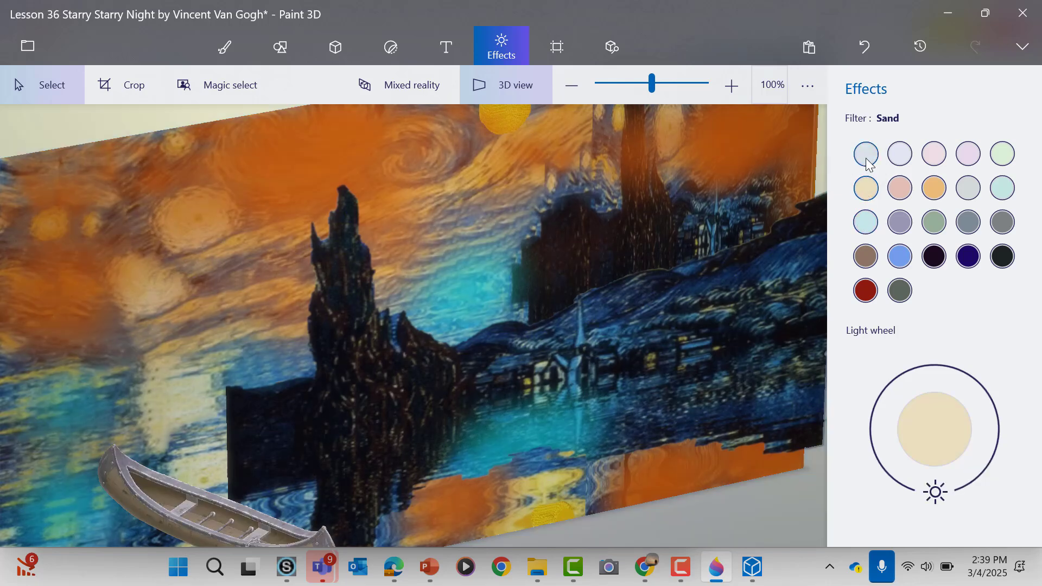
{"action": "left_click", "coordinate": [867, 156]}
{"action": "left_click", "coordinate": [900, 189]}
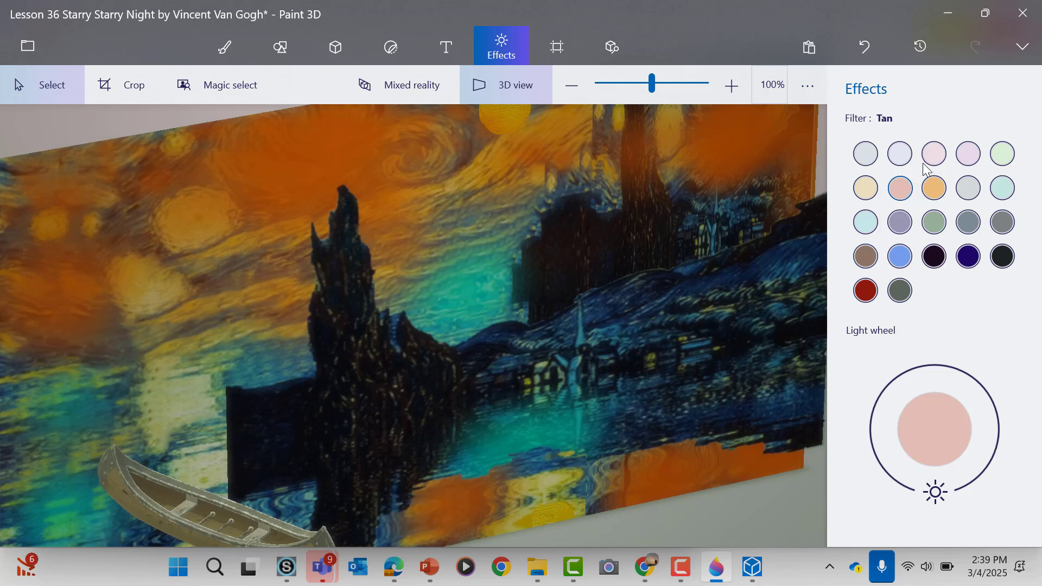
Compare the Honey and Tan filters and apply Honey to the scene.
{"action": "left_click", "coordinate": [933, 191]}
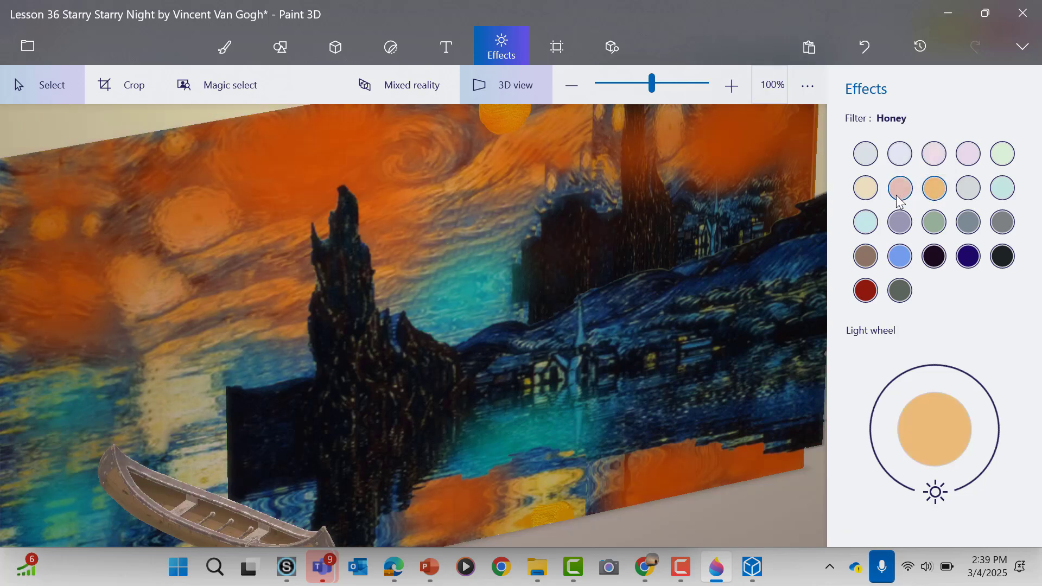
{"action": "left_click", "coordinate": [900, 198]}
{"action": "left_click", "coordinate": [929, 198]}
Spray more turquoise across the water below the village and hills.
{"action": "left_click", "coordinate": [440, 44]}
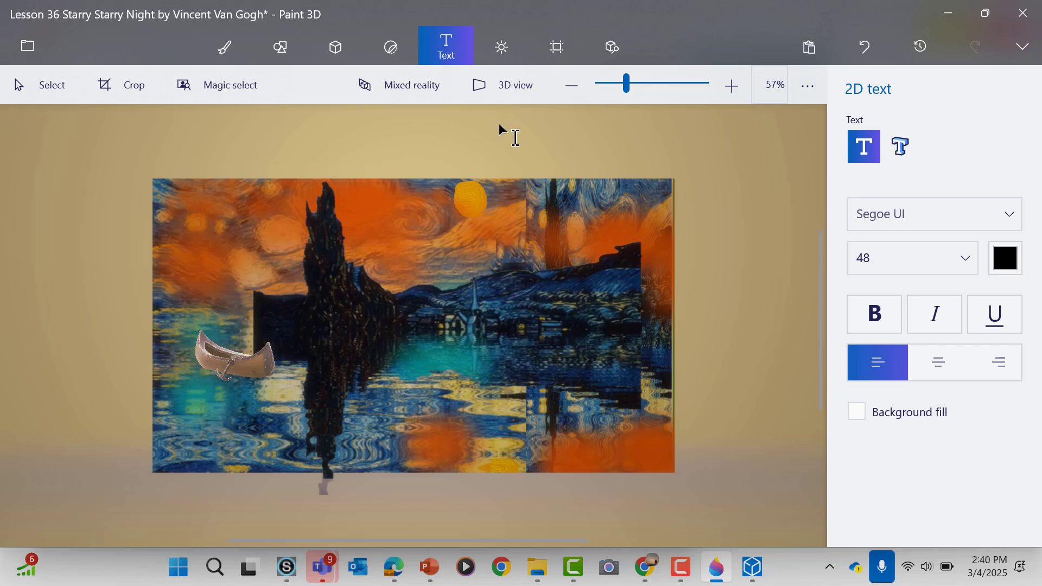
{"action": "left_click", "coordinate": [232, 51]}
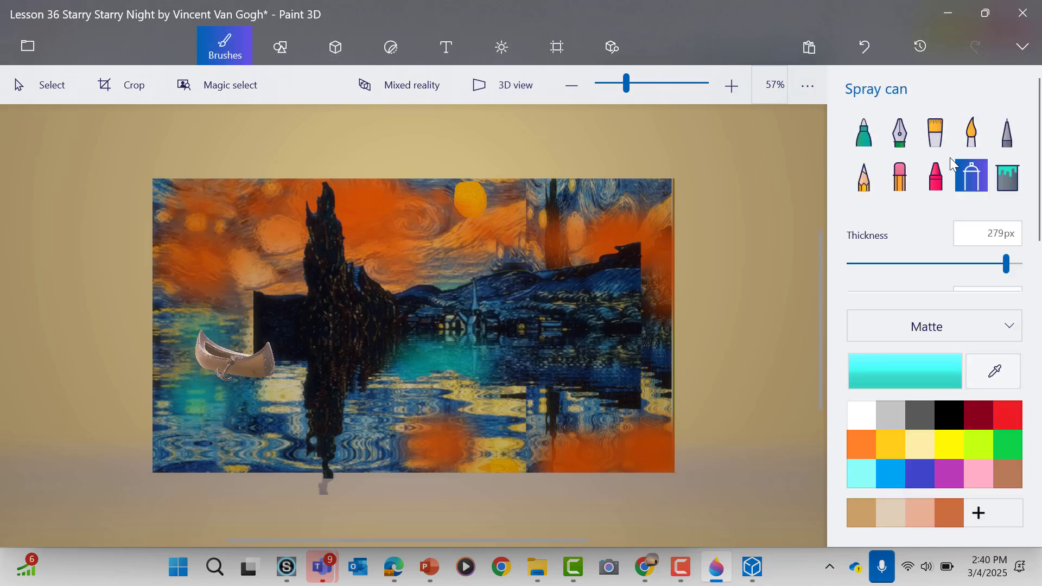
{"action": "mouse_move", "coordinate": [617, 389]}
{"action": "left_mouse_down"}
{"action": "mouse_move", "coordinate": [504, 423]}
{"action": "mouse_move", "coordinate": [585, 403]}
{"action": "mouse_move", "coordinate": [503, 392]}
{"action": "mouse_move", "coordinate": [489, 367]}
{"action": "mouse_move", "coordinate": [515, 369]}
{"action": "left_mouse_up"}
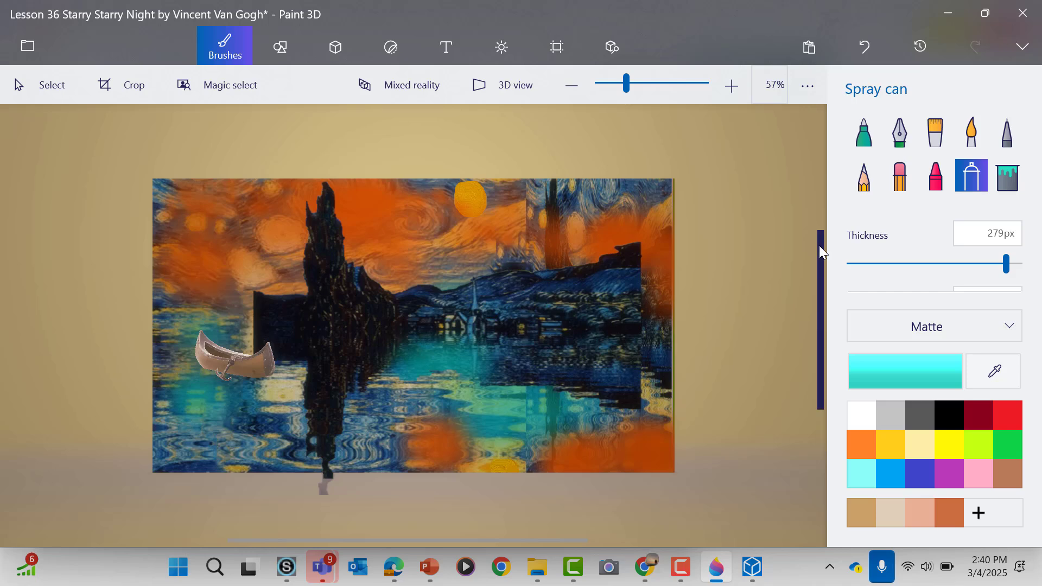
Set the spray colour to black and darken the strip beside the hills along the painting's right edge.
{"action": "left_click", "coordinate": [948, 412]}
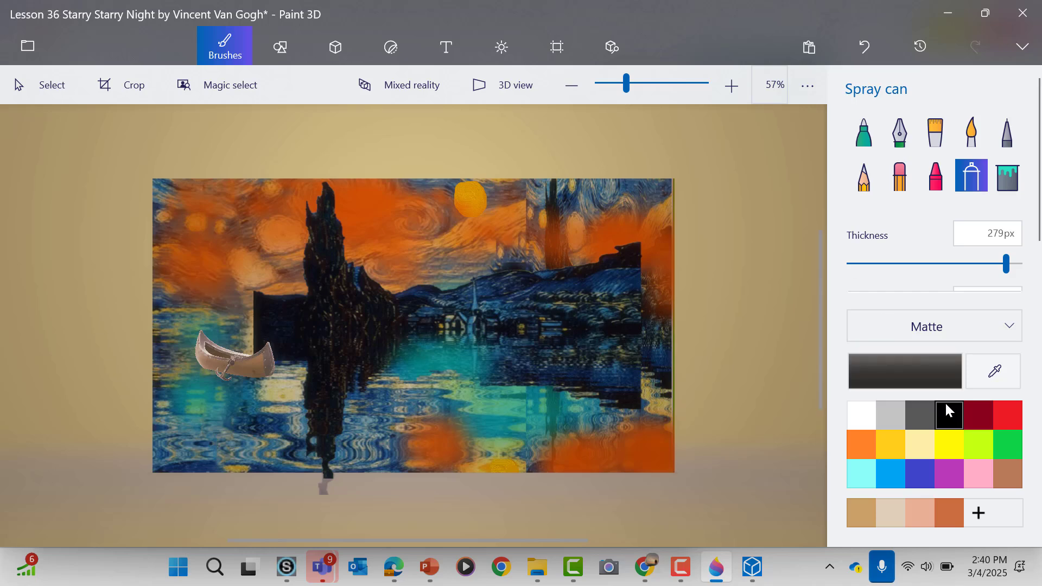
{"action": "left_click", "coordinate": [884, 374]}
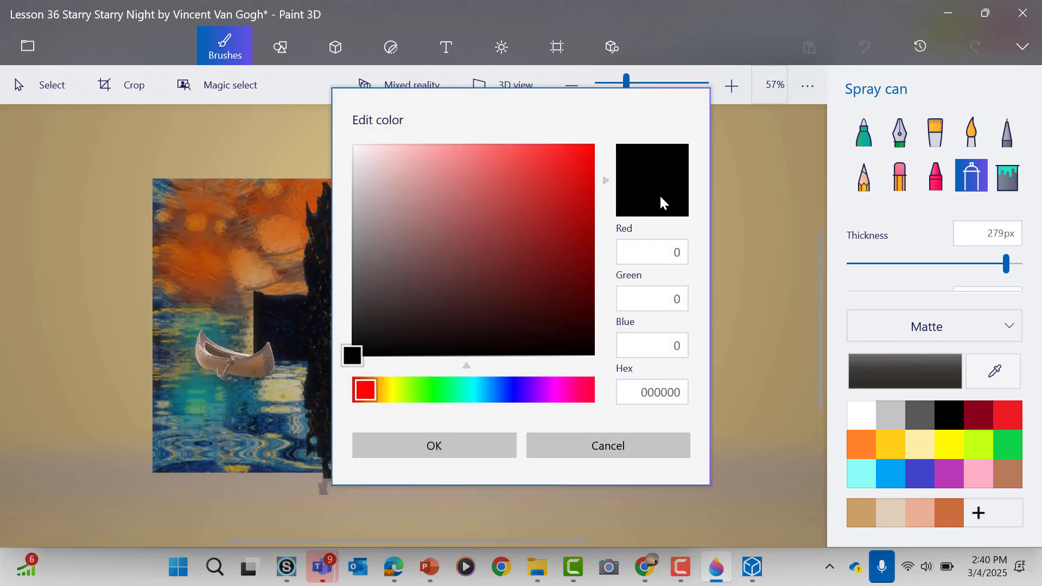
{"action": "left_click", "coordinate": [454, 445]}
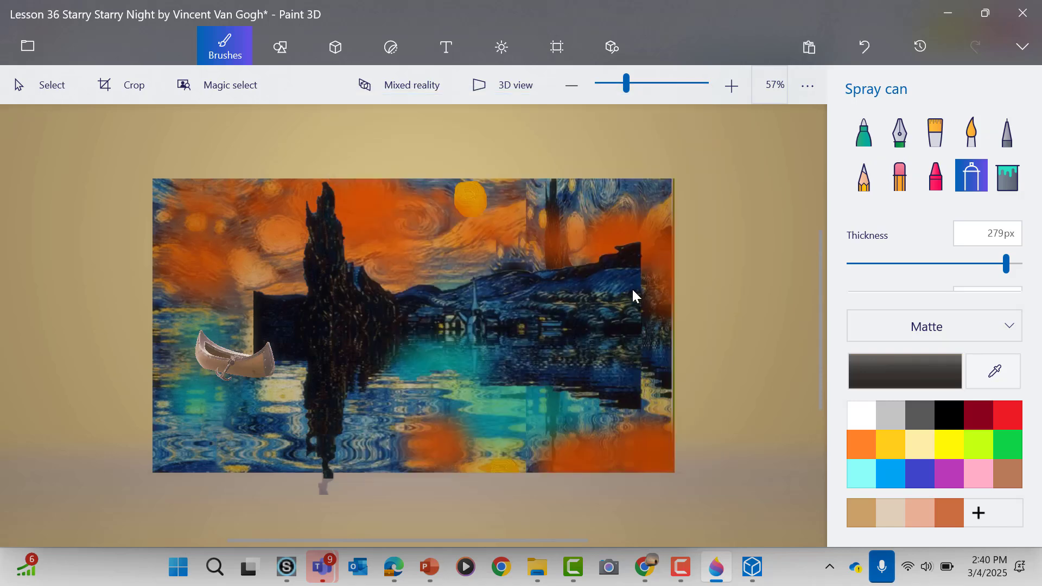
{"action": "left_click", "coordinate": [656, 252]}
{"action": "left_click", "coordinate": [656, 250]}
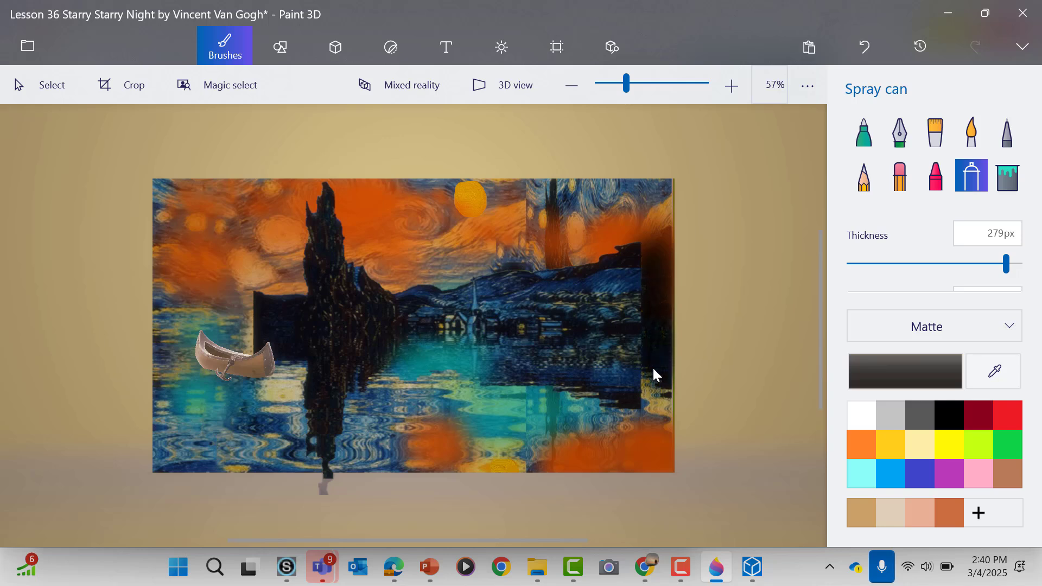
{"action": "left_click", "coordinate": [644, 262]}
{"action": "left_click", "coordinate": [637, 339]}
{"action": "left_click_drag", "start_coordinate": [637, 299], "coordinate": [639, 295]}
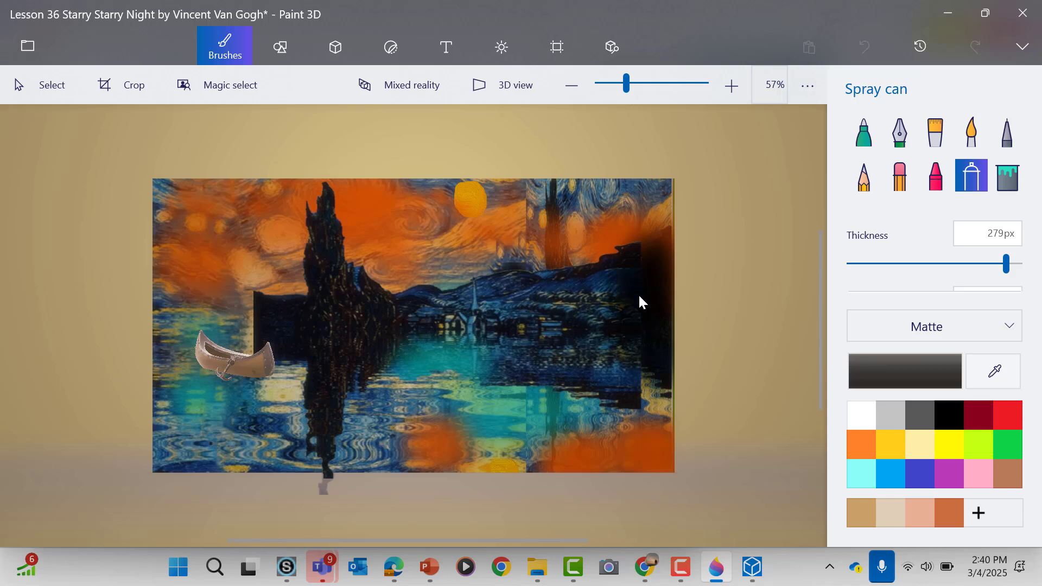
{"action": "left_click_drag", "start_coordinate": [615, 330], "coordinate": [612, 331]}
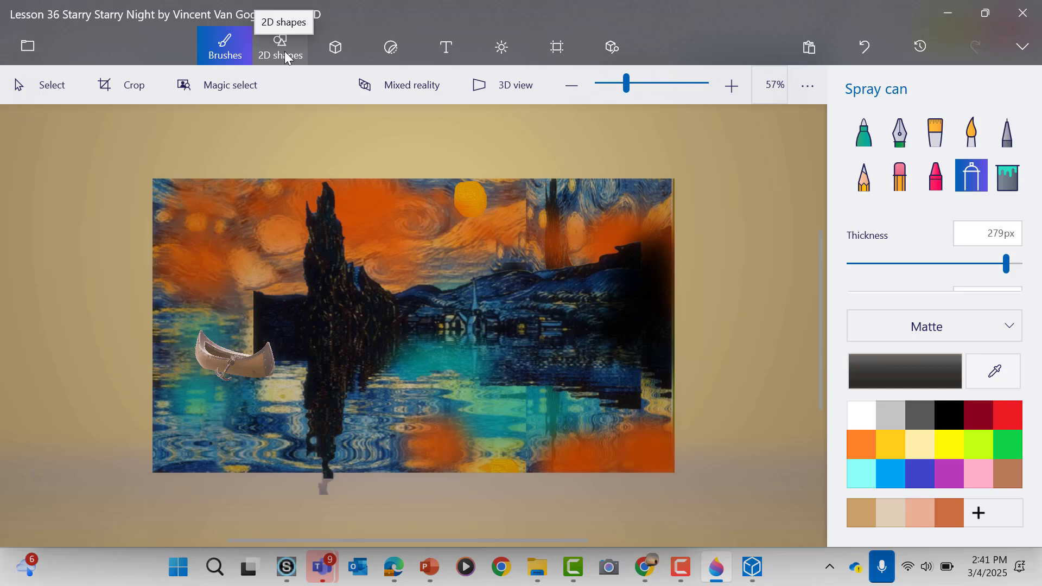
Draw a looping 3D tube doodle in custom pale turquoise (aaf1ef) along the painting's lower edge, ending below the canoe.
{"action": "left_click", "coordinate": [360, 54]}
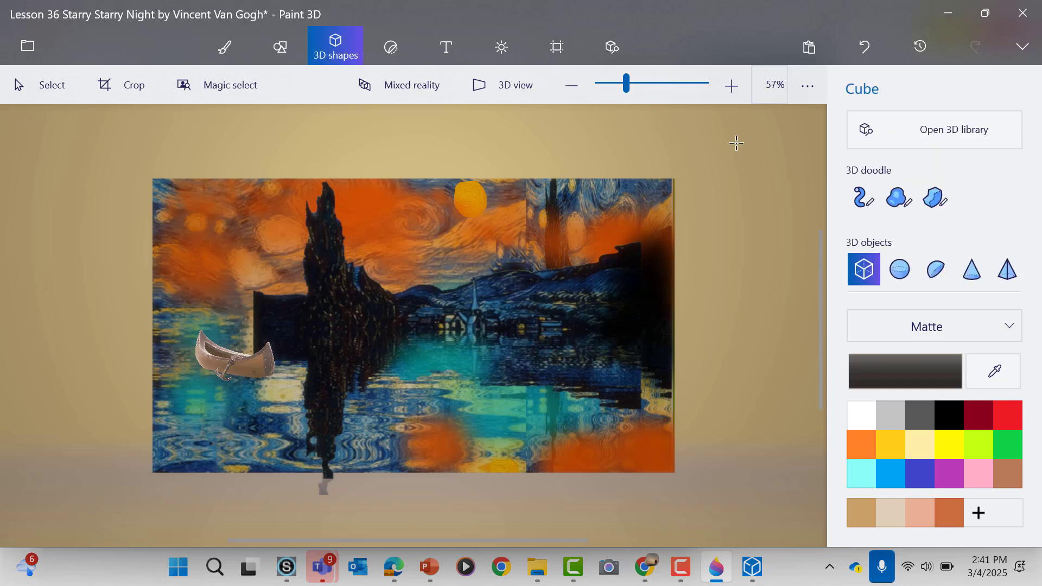
{"action": "left_click", "coordinate": [871, 204]}
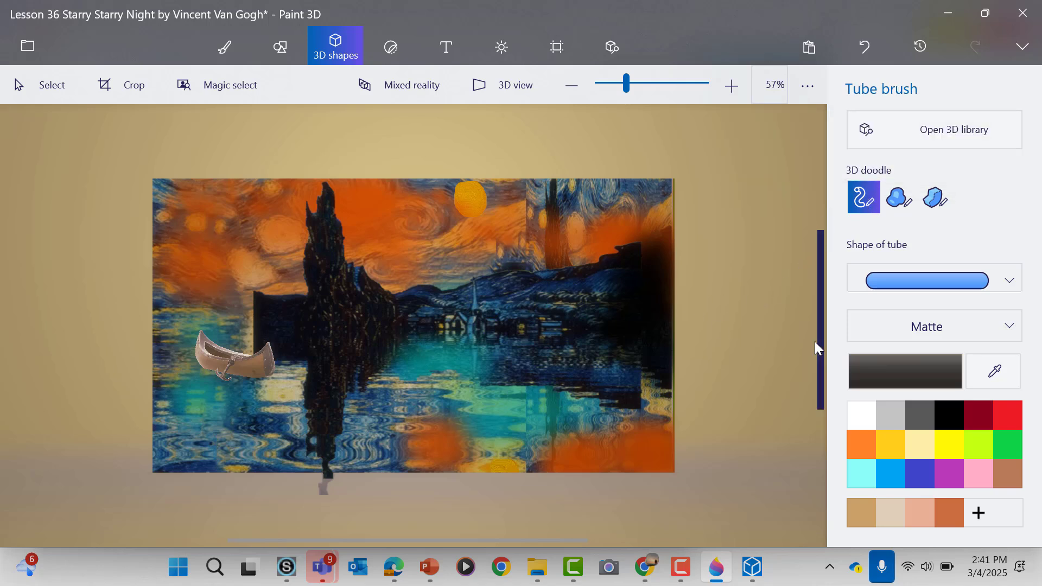
{"action": "left_click", "coordinate": [858, 469]}
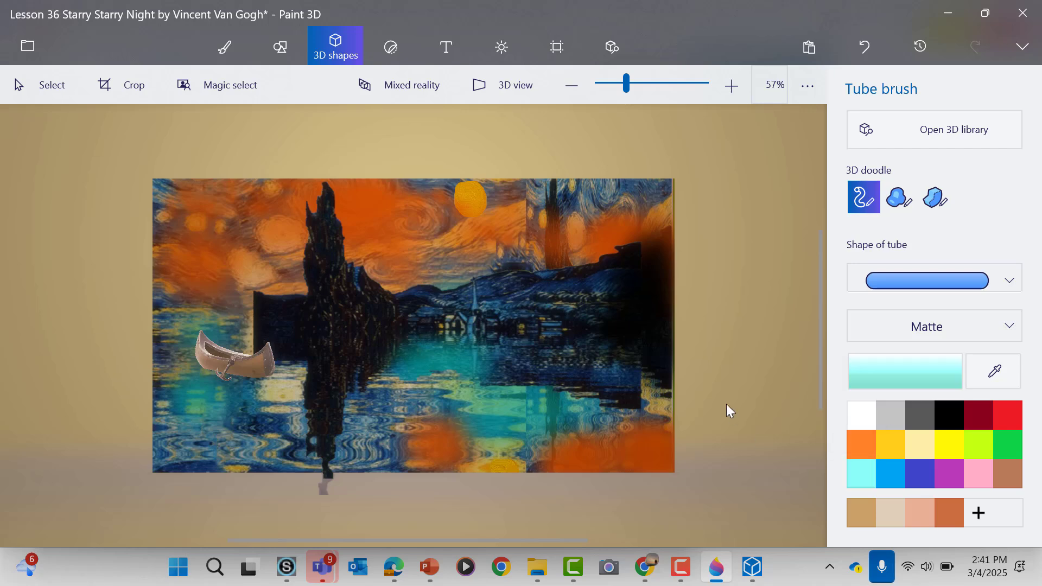
{"action": "left_click", "coordinate": [878, 366]}
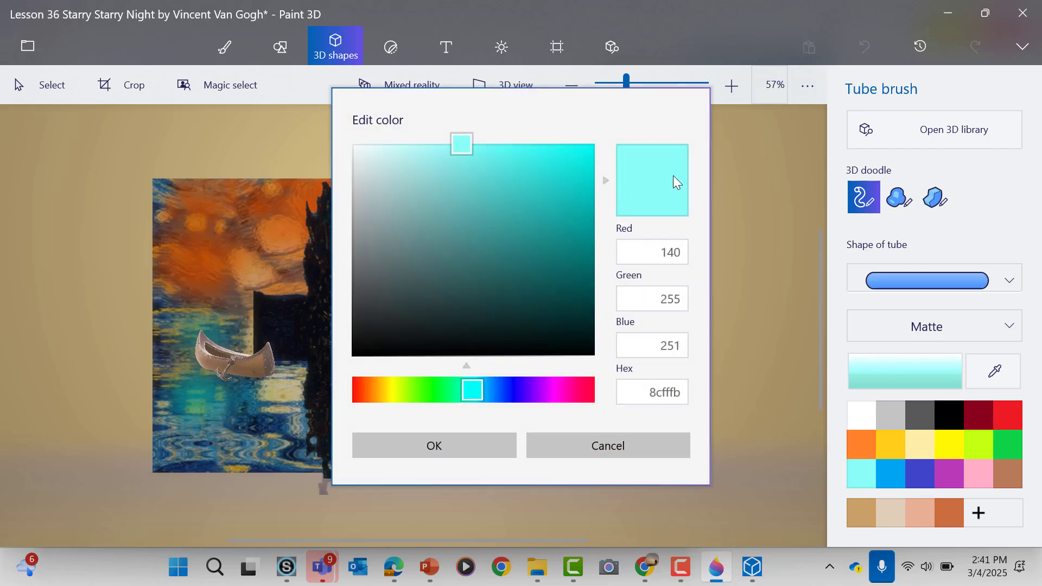
{"action": "left_click", "coordinate": [424, 156]}
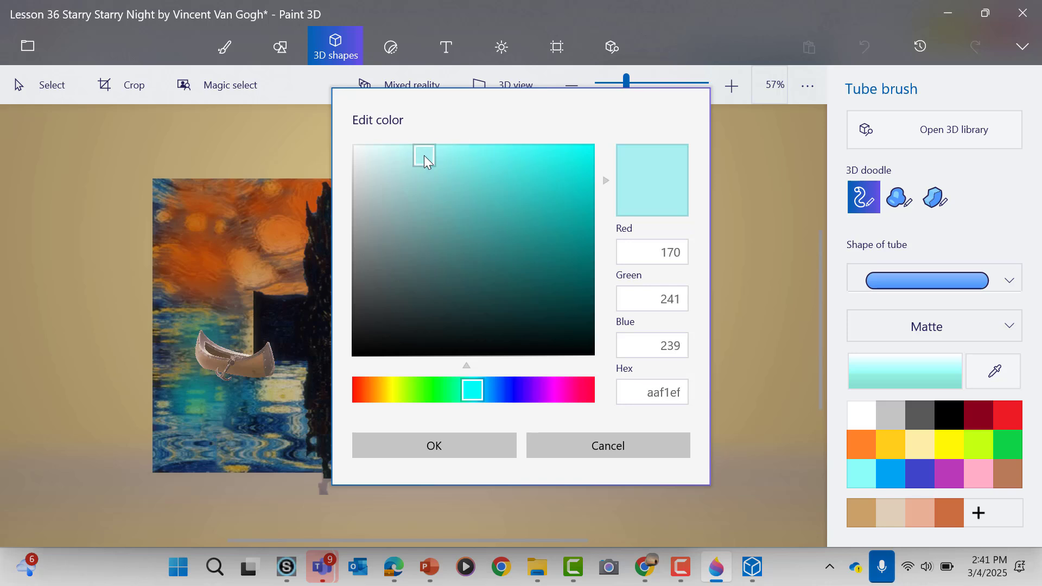
{"action": "left_click", "coordinate": [437, 450]}
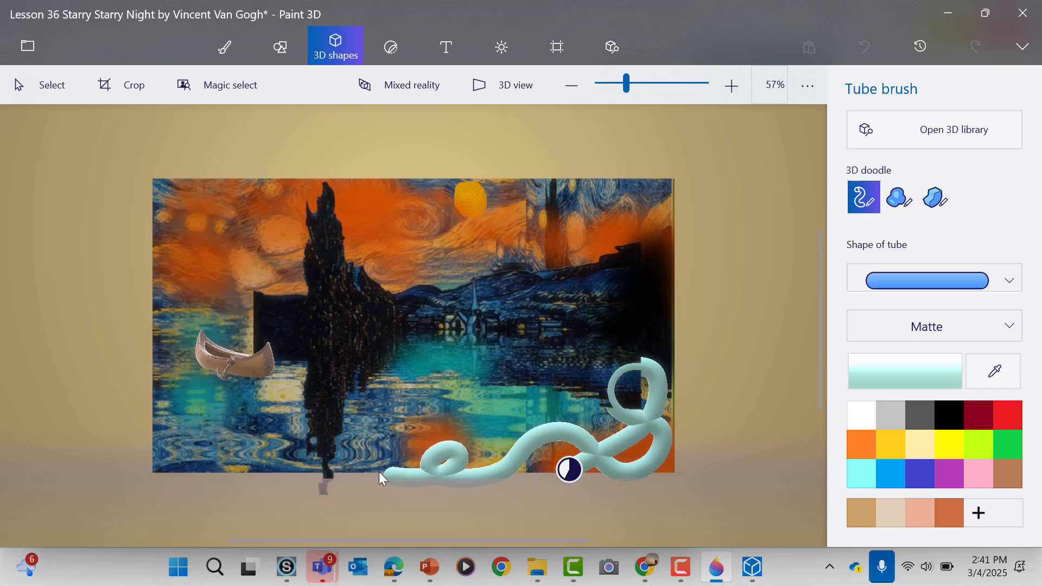
{"action": "left_click_drag", "start_coordinate": [218, 479], "coordinate": [166, 454]}
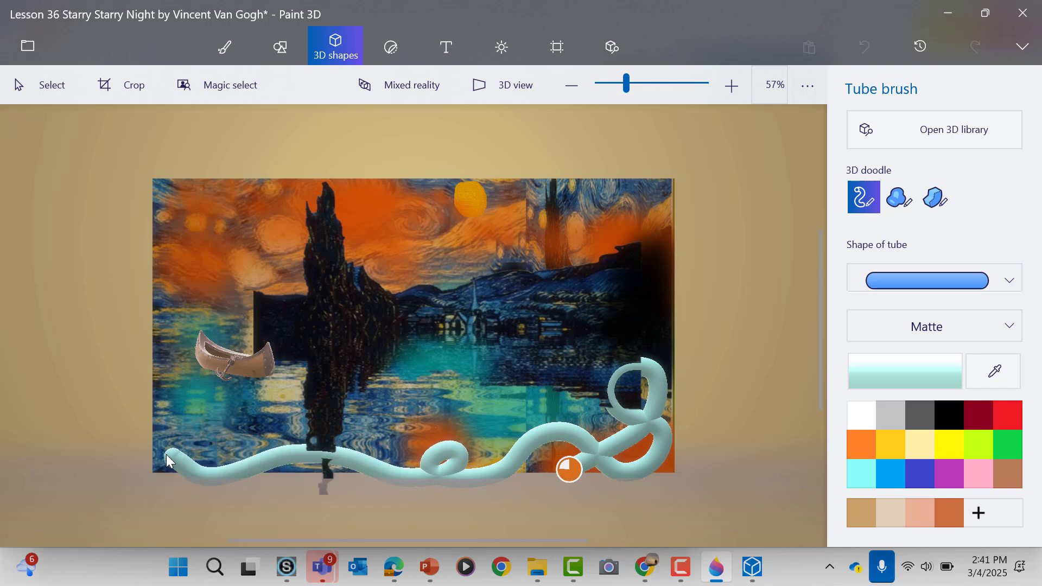
{"action": "left_click_drag", "start_coordinate": [162, 399], "coordinate": [162, 398]}
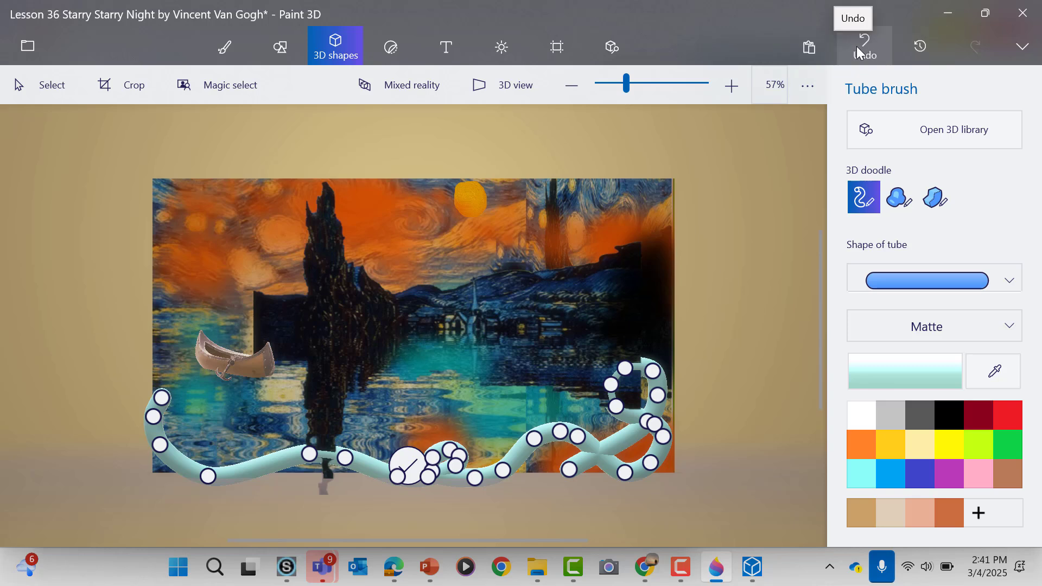
Start saving a copy of the project as a video.
{"action": "left_click", "coordinate": [42, 53]}
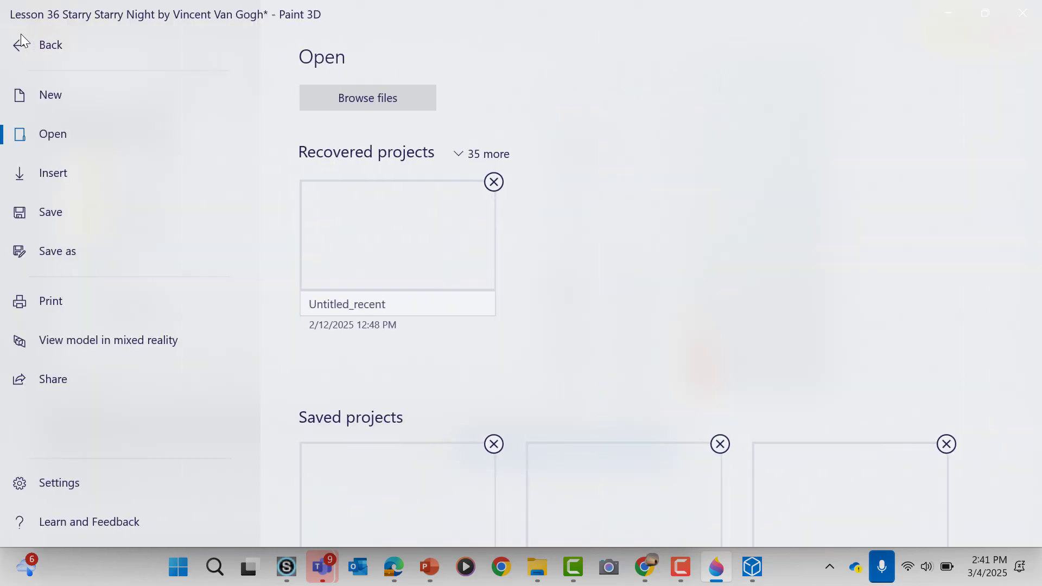
{"action": "left_click", "coordinate": [77, 255]}
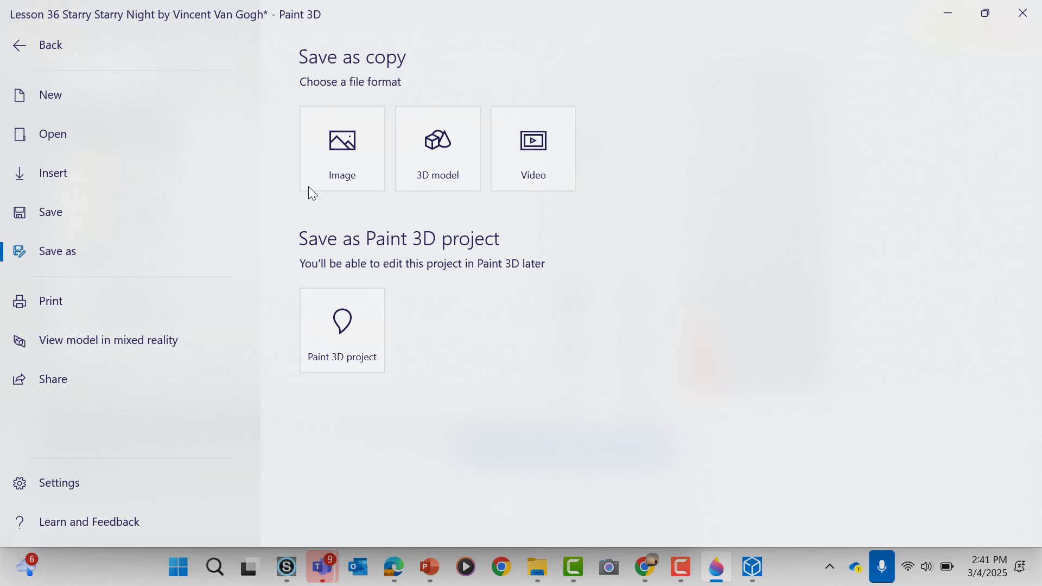
{"action": "left_click", "coordinate": [528, 156]}
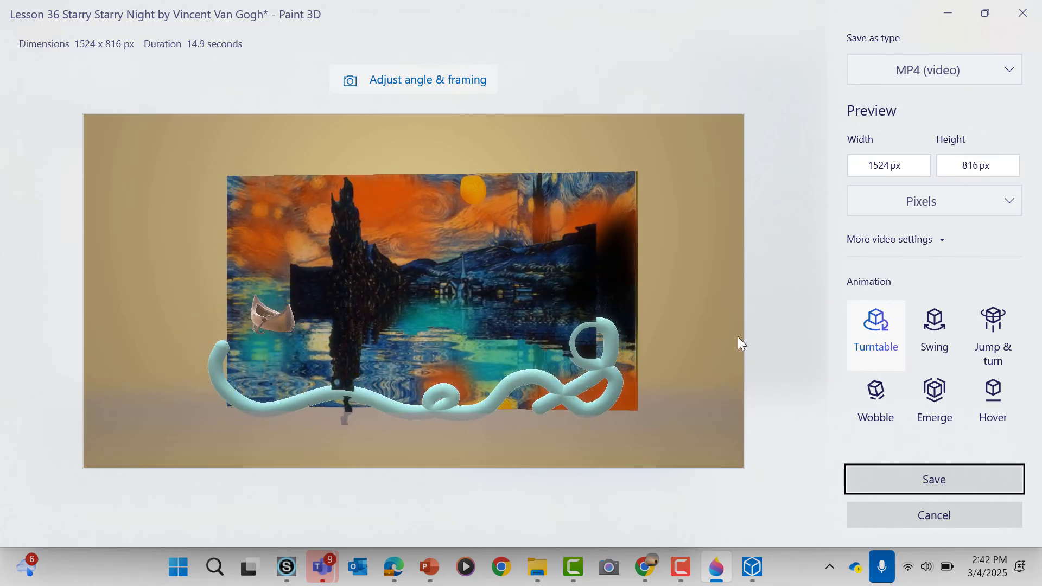
Preview the Jump & turn, Wobble and Emerge animations for the video and choose Hover.
{"action": "left_click", "coordinate": [997, 345]}
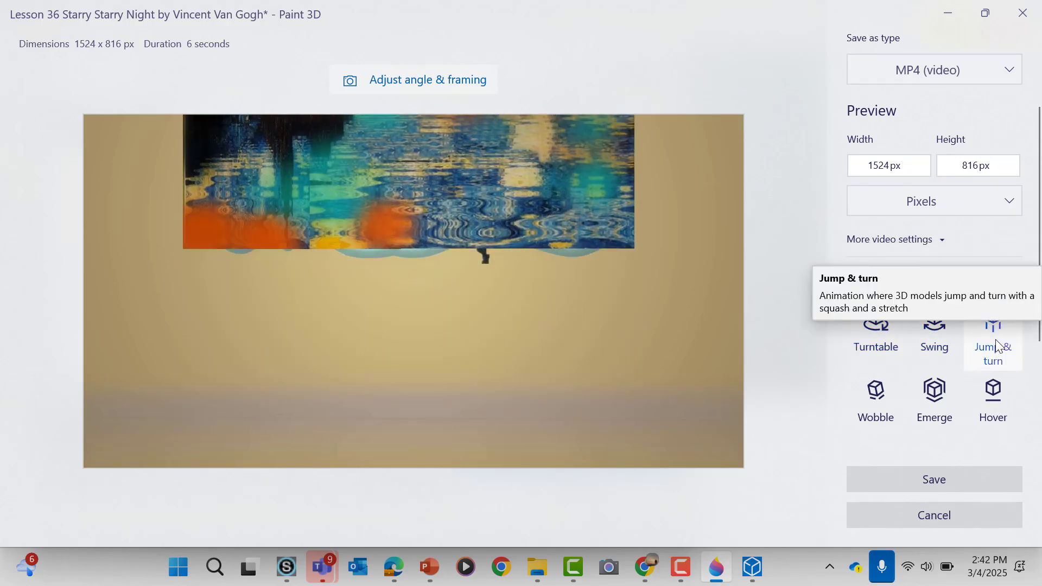
{"action": "left_click", "coordinate": [880, 405]}
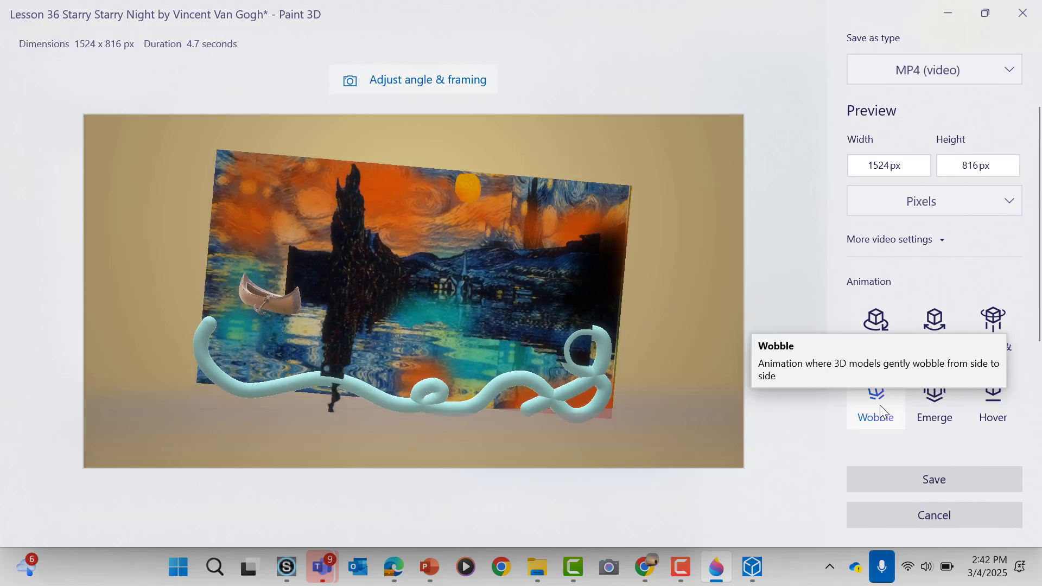
{"action": "left_click", "coordinate": [923, 409]}
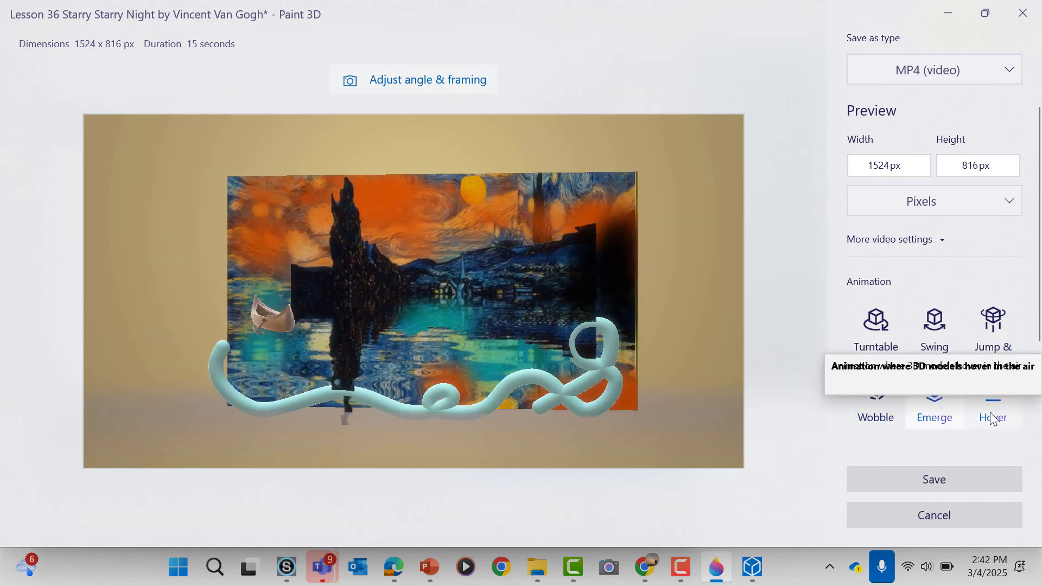
{"action": "left_click", "coordinate": [992, 417]}
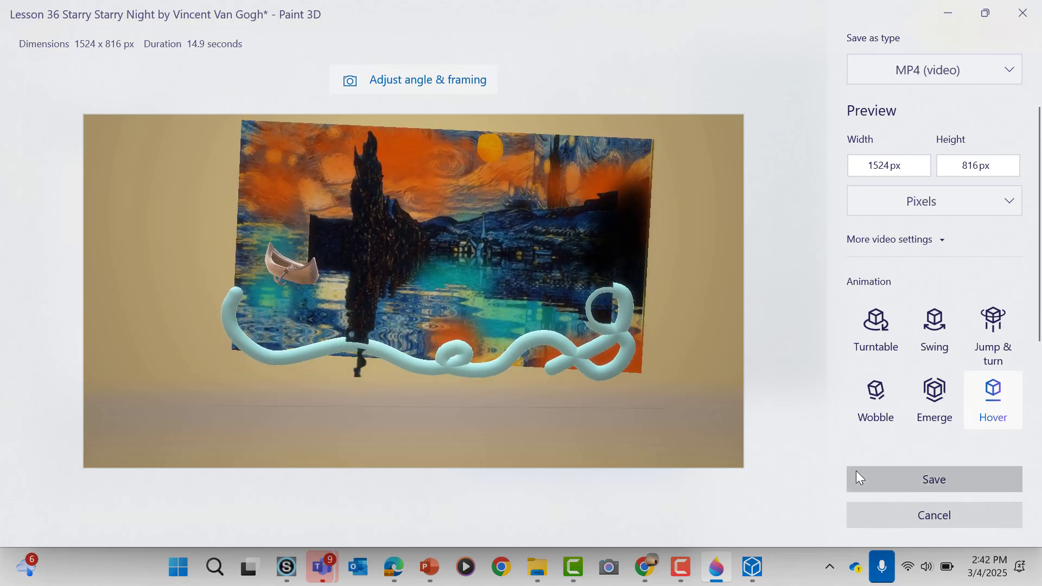
Preview the Wobble animation, choose Emerge for the MP4 video and start saving it.
{"action": "left_click", "coordinate": [880, 397]}
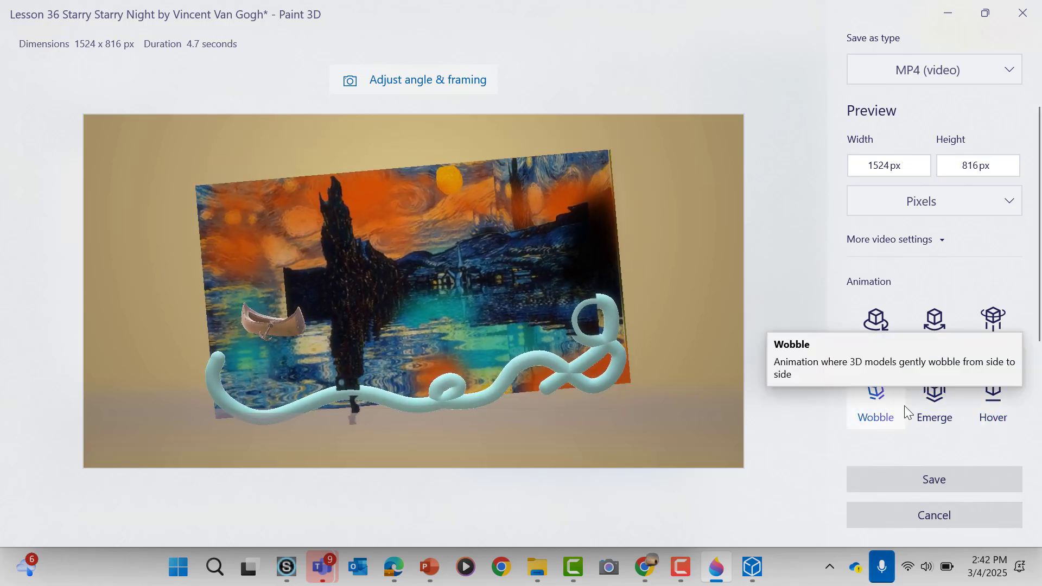
{"action": "left_click", "coordinate": [918, 407]}
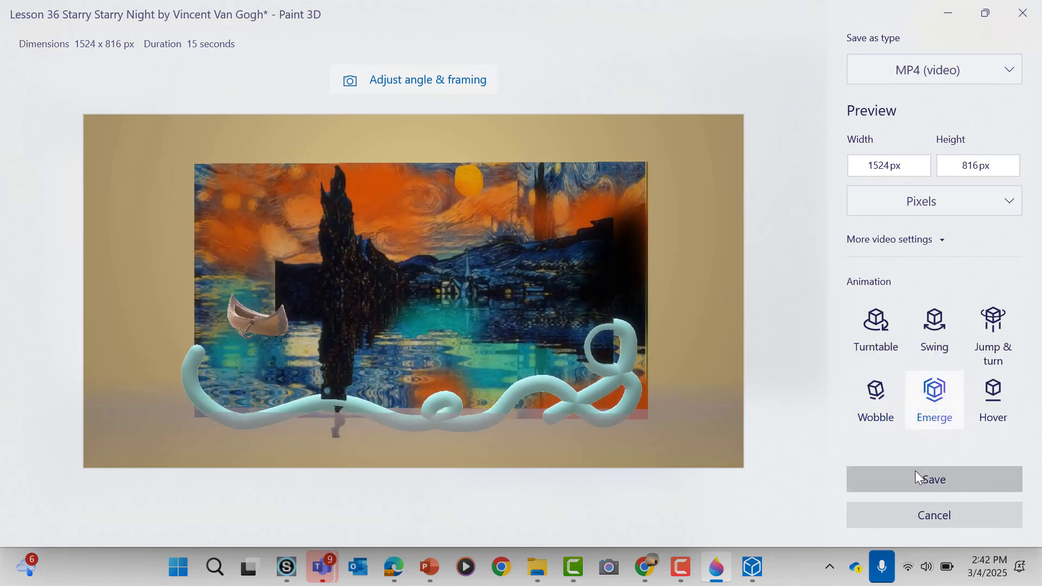
{"action": "left_click", "coordinate": [915, 470]}
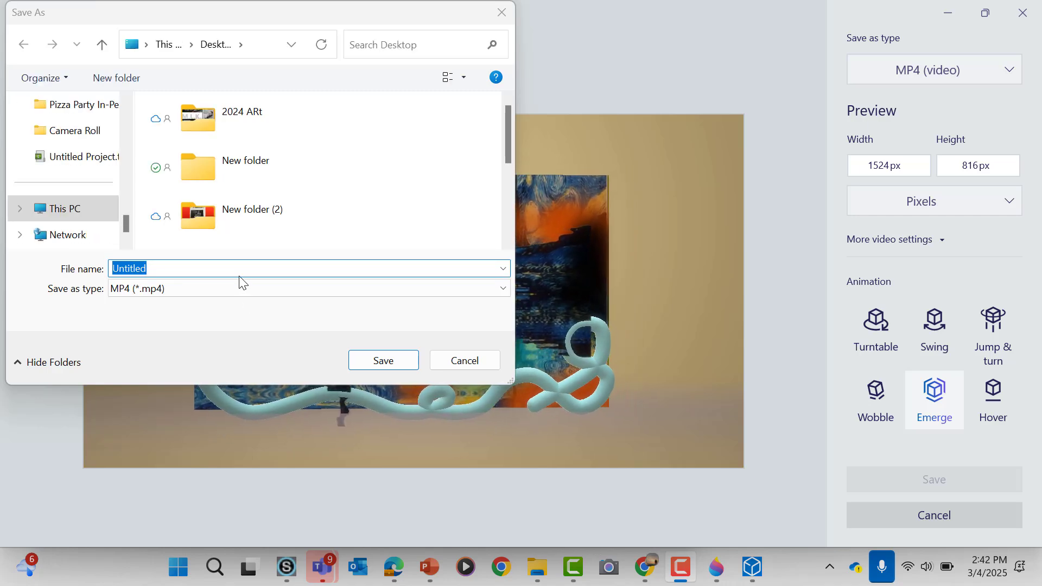
Choose the Desktop folder as the save location for the video.
{"action": "left_click", "coordinate": [216, 266]}
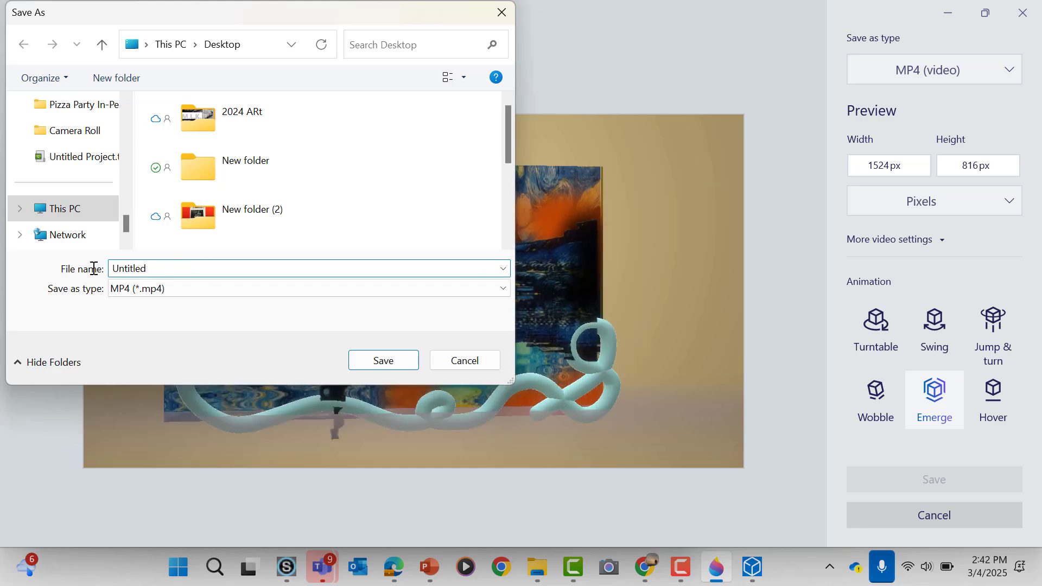
{"action": "left_click_drag", "start_coordinate": [94, 268], "coordinate": [87, 266]}
{"action": "left_click_drag", "start_coordinate": [124, 222], "coordinate": [116, 193]}
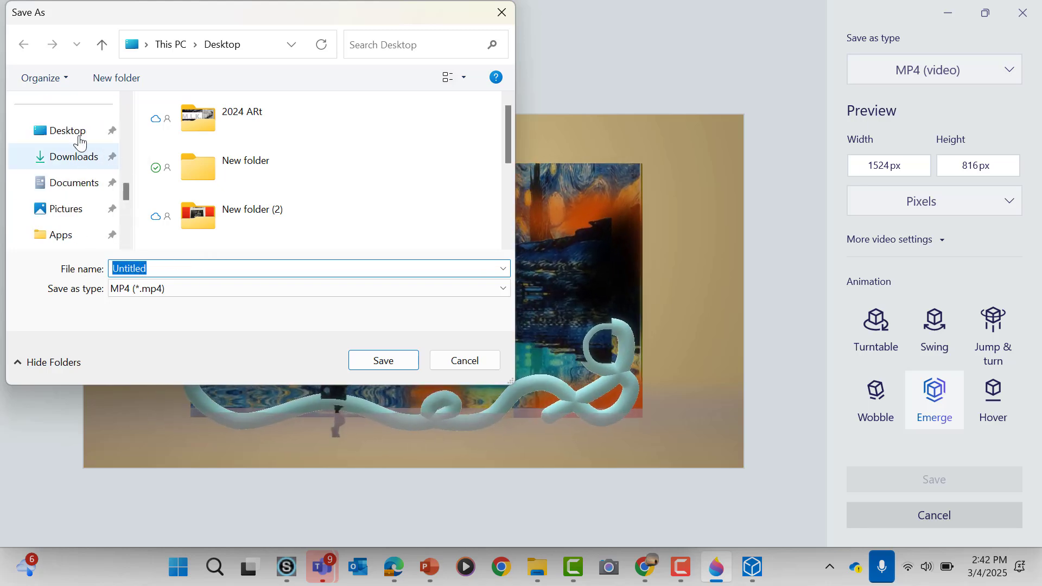
{"action": "left_click", "coordinate": [78, 138]}
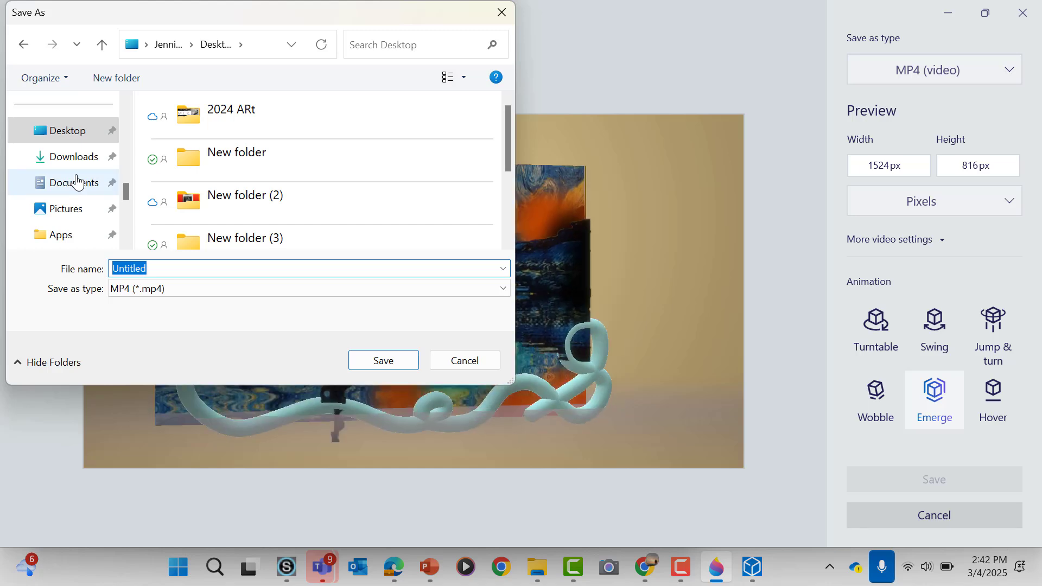
{"action": "left_click", "coordinate": [77, 175]}
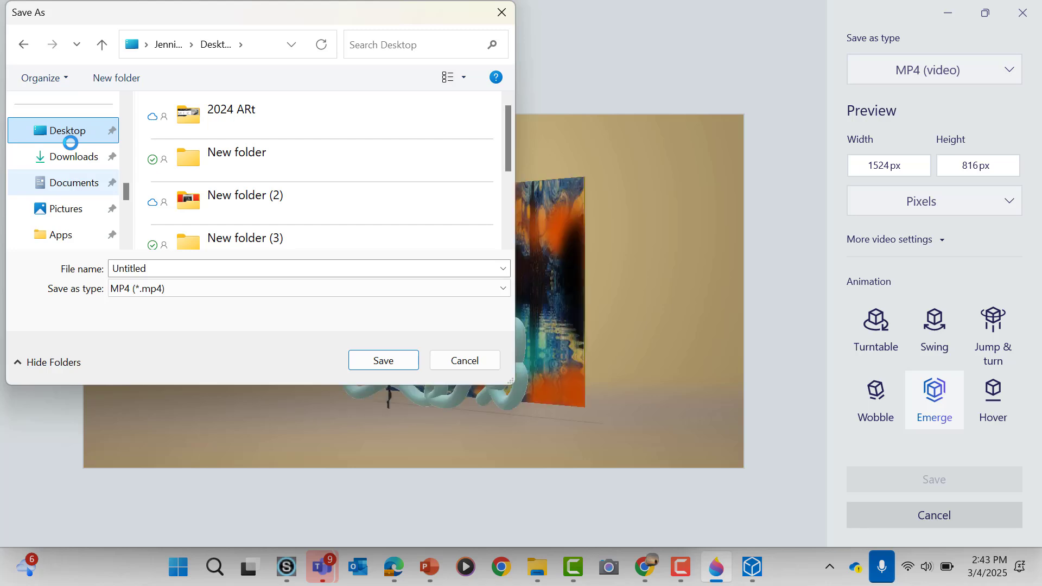
Name the MP4 file "Lesson 36 My starry day by" plus the artist's full name and "not Vincent VanGogh", and save it.
{"action": "left_click", "coordinate": [169, 269]}
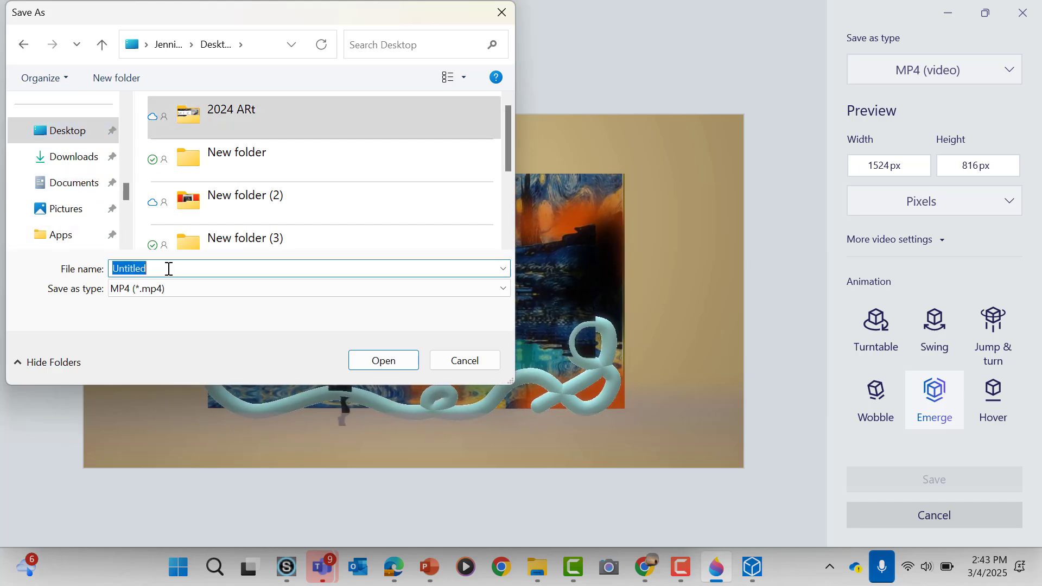
{"action": "type", "text": "Lesos"}
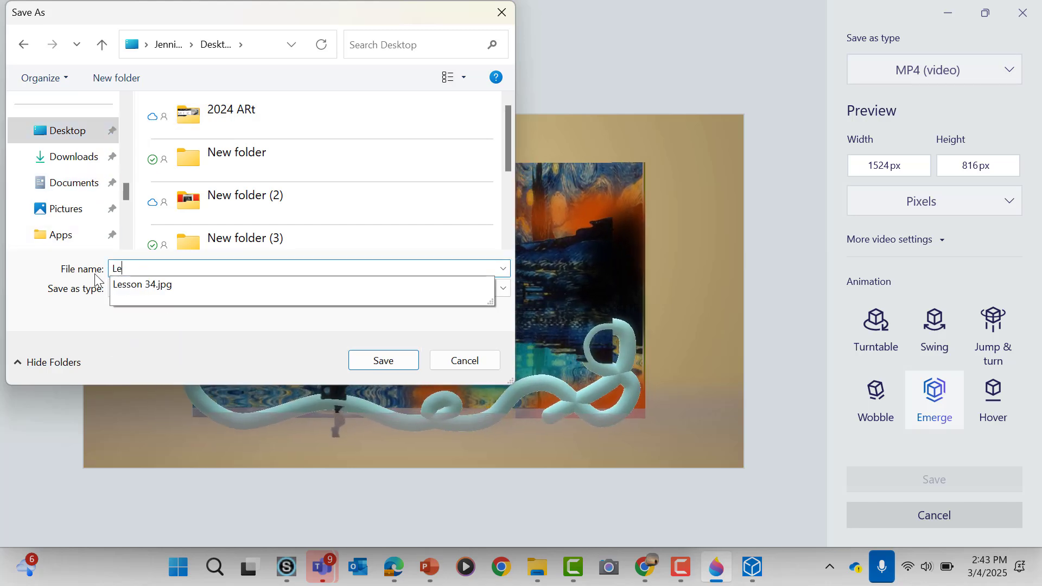
{"action": "key", "text": "BackSpace"}
{"action": "type", "text": "ss"}
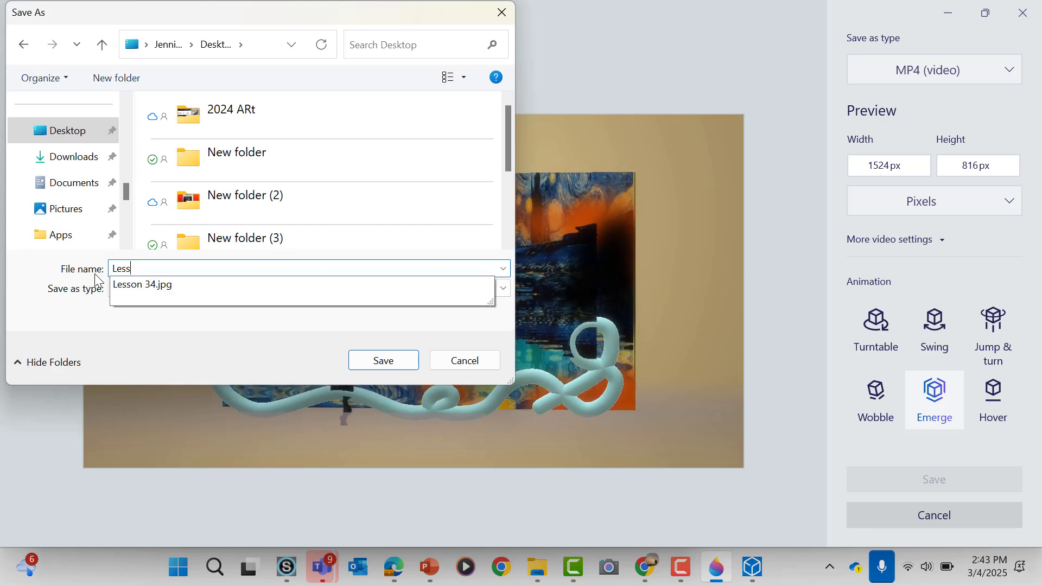
{"action": "type", "text": "on 36 "}
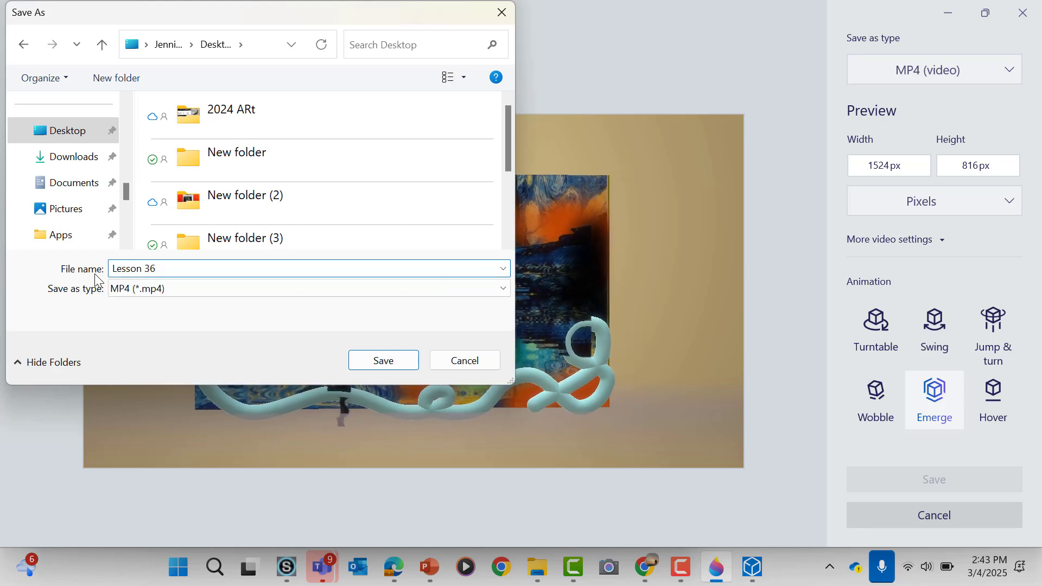
{"action": "type", "text": "My starry day by Jenni Koluch"}
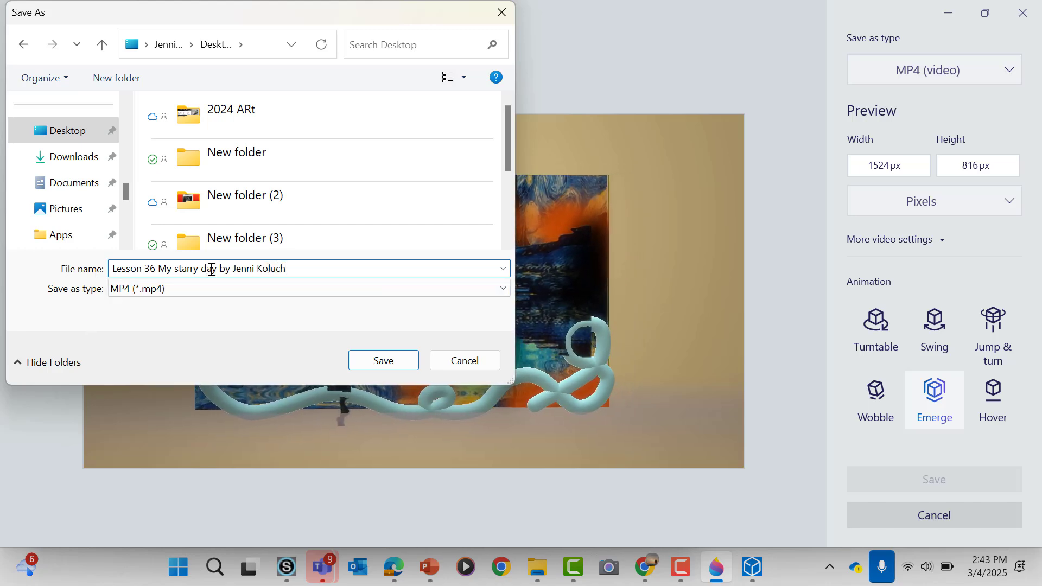
{"action": "type", "text": "no"}
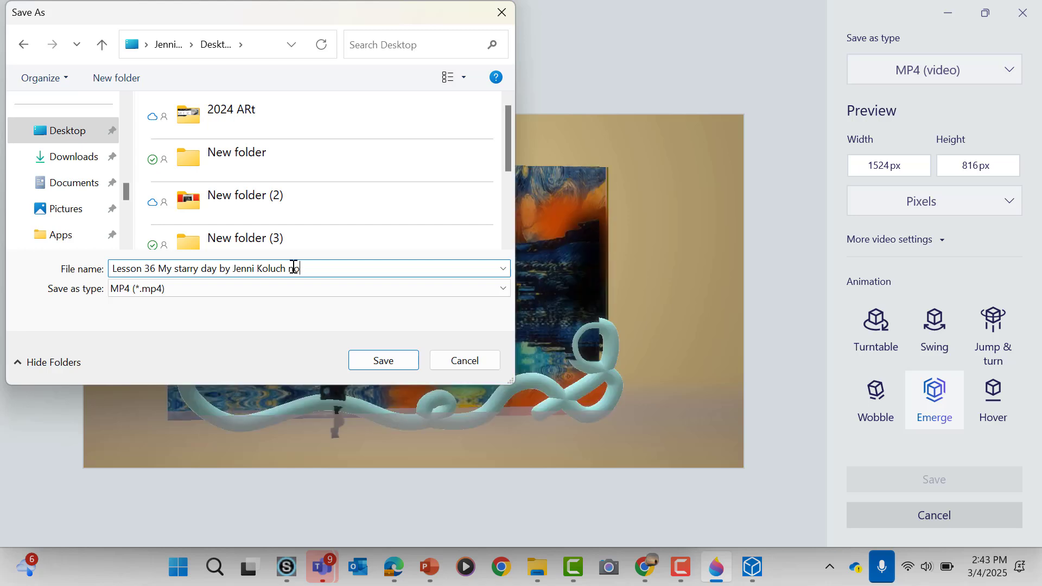
{"action": "type", "text": "t Vincen"}
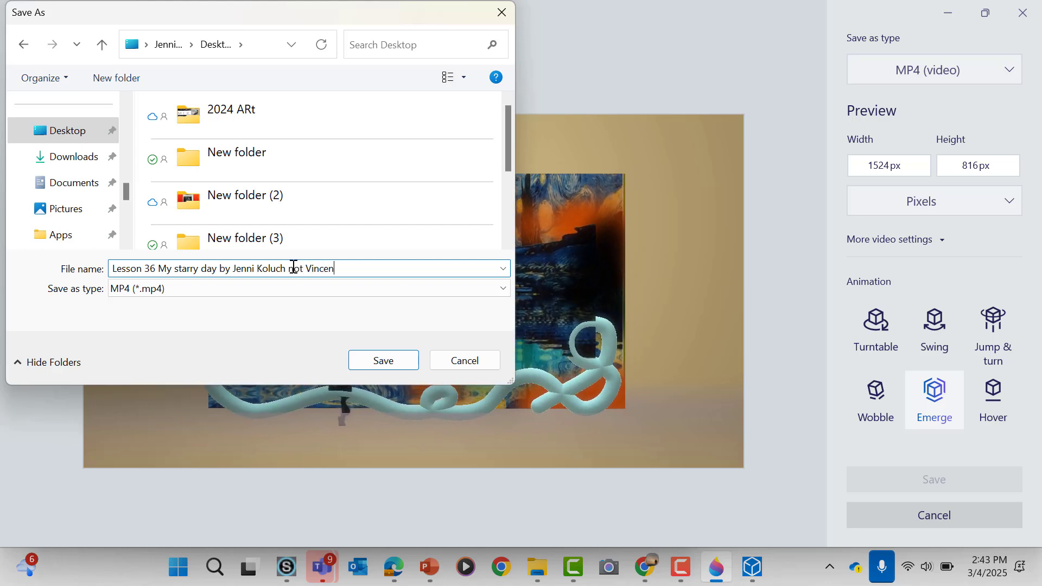
{"action": "type", "text": "t VanG"}
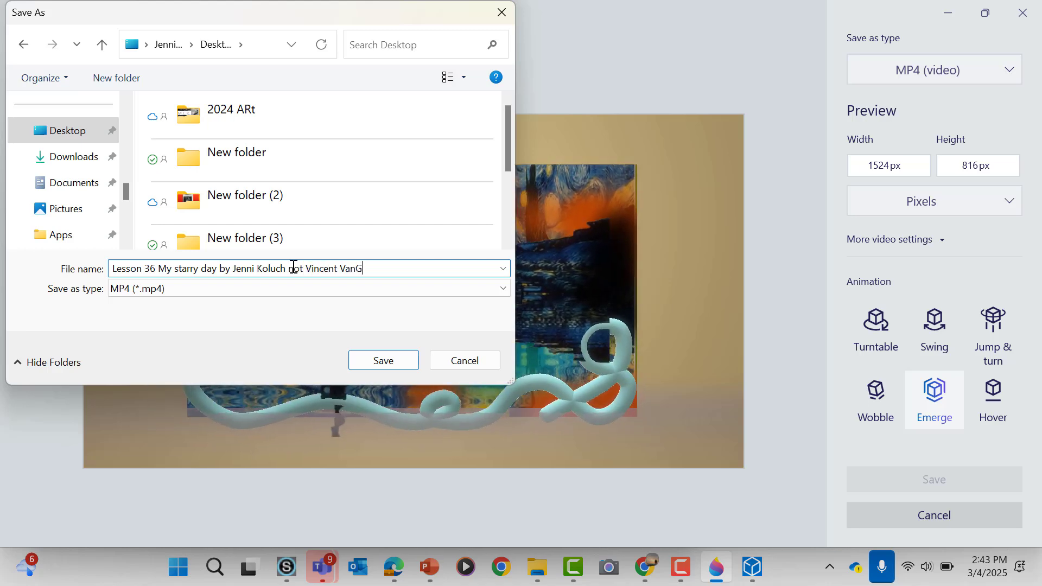
{"action": "type", "text": "o"}
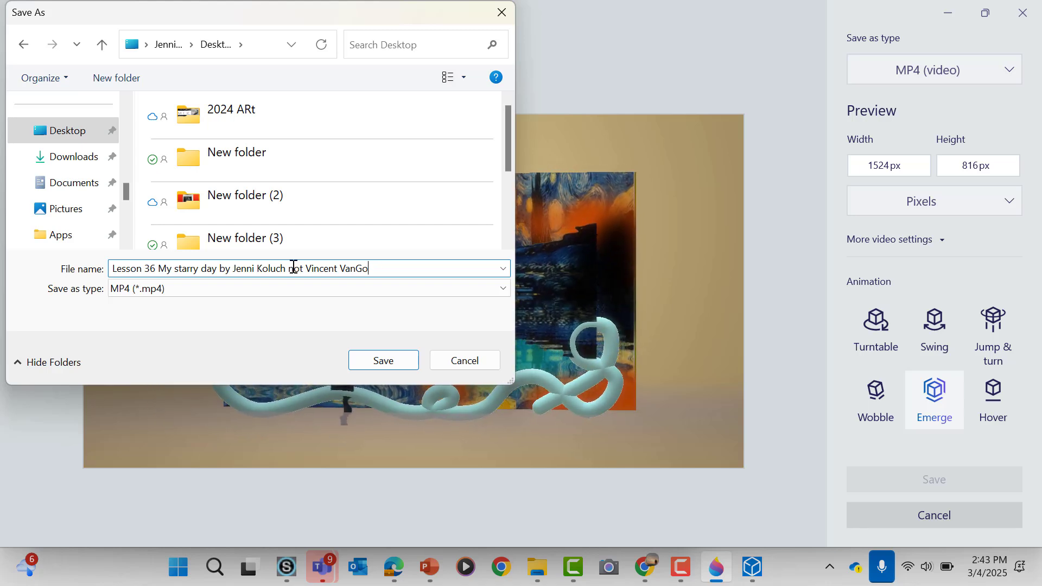
{"action": "type", "text": "gh"}
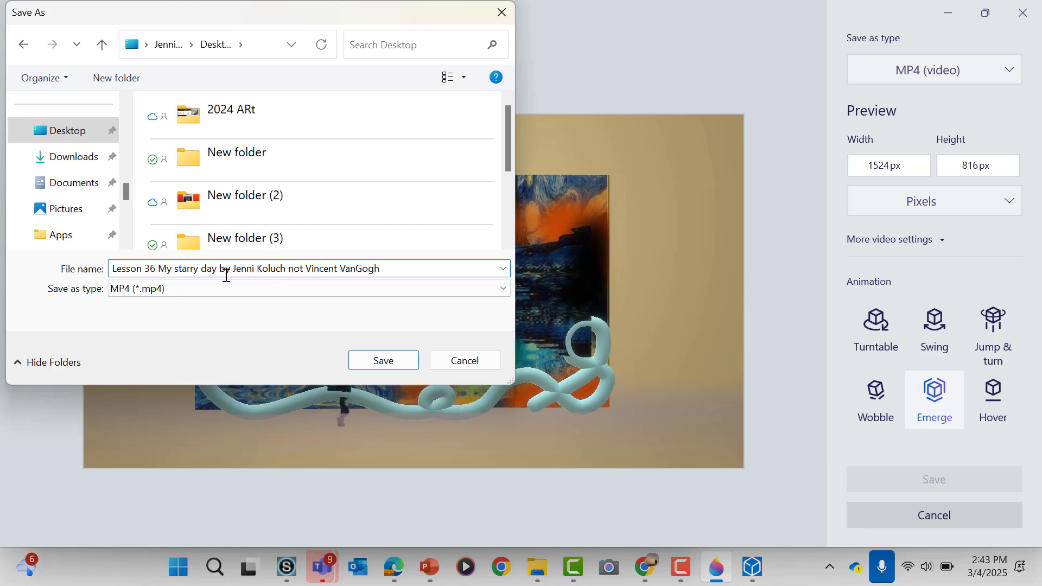
{"action": "left_click", "coordinate": [382, 361]}
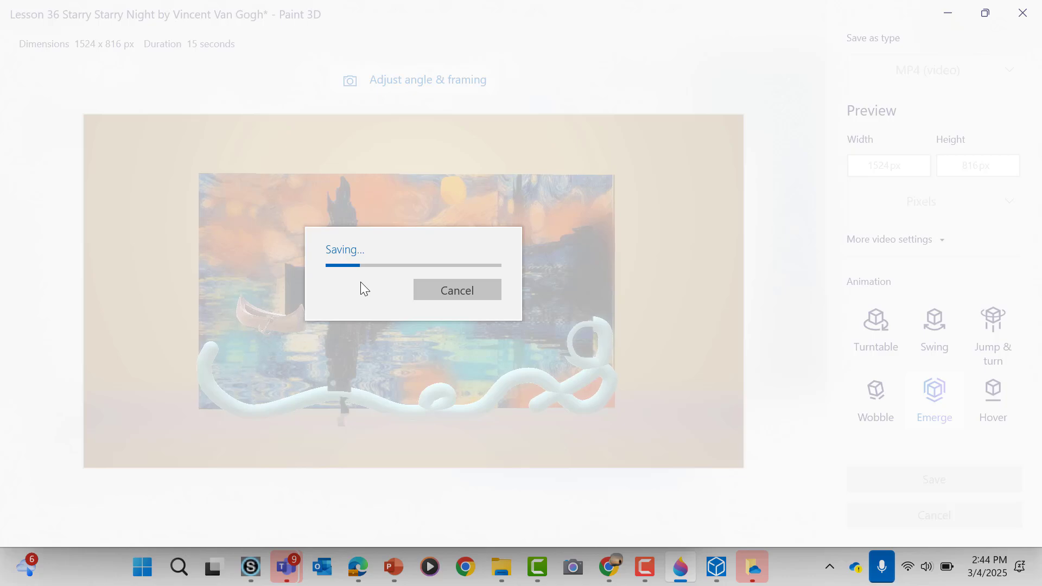
Switch to the Schoology course in Edge and renumber the assignment "Lesson 36- What is the purpose of art?" as Lesson 37.
{"action": "left_click", "coordinate": [244, 569]}
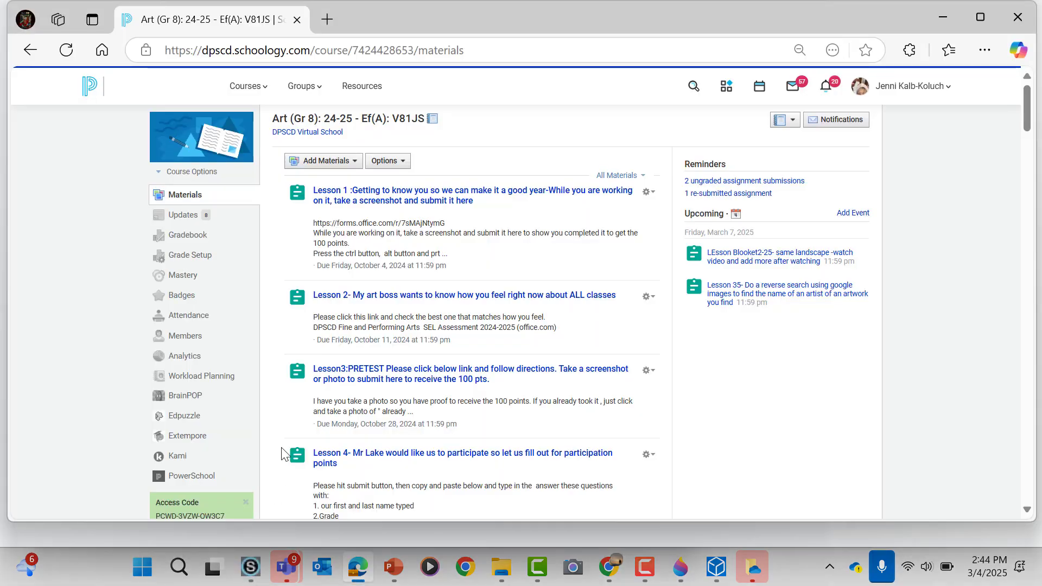
{"action": "scroll", "coordinate": [283, 453], "scroll_direction": "down", "scroll_amount": 15}
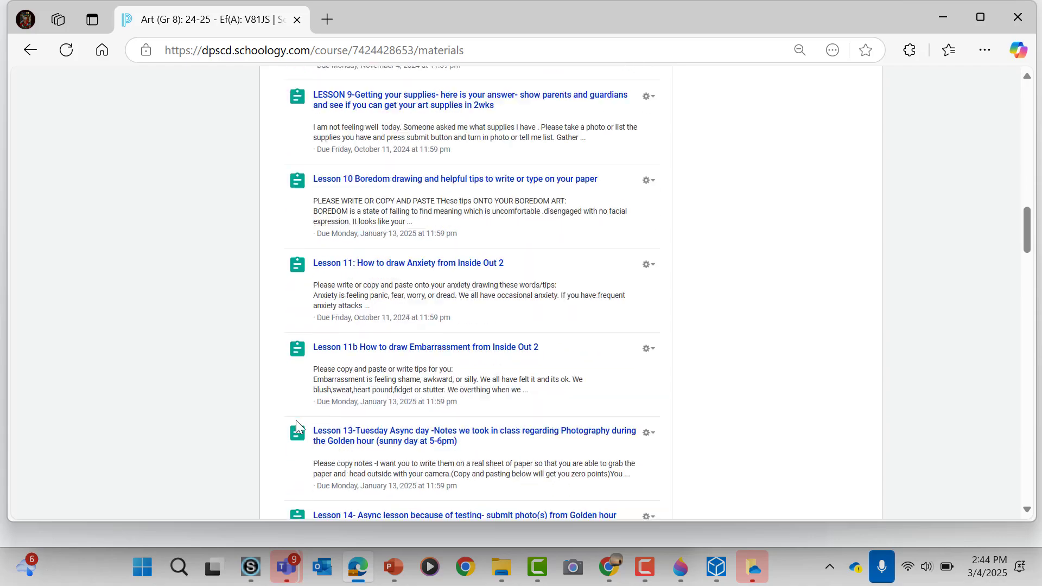
{"action": "scroll", "coordinate": [296, 424], "scroll_direction": "down", "scroll_amount": 20}
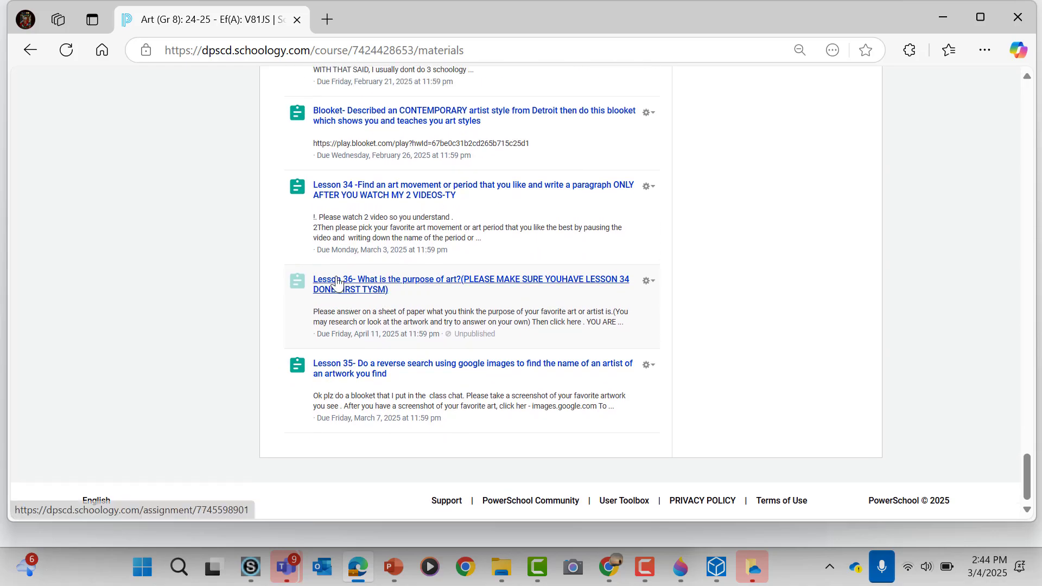
{"action": "left_click", "coordinate": [645, 282]}
{"action": "left_click", "coordinate": [669, 298]}
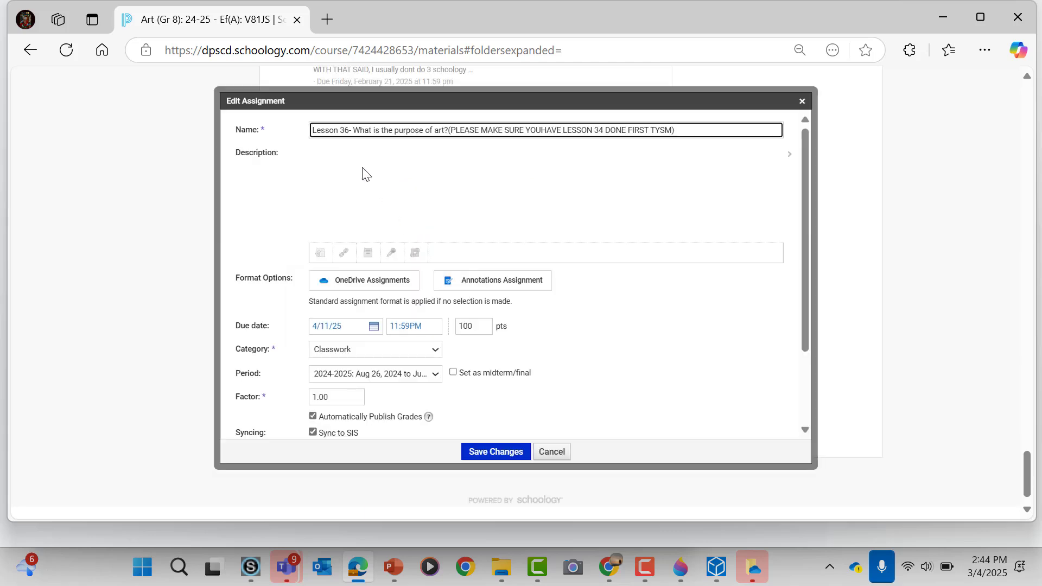
{"action": "left_click", "coordinate": [348, 132]}
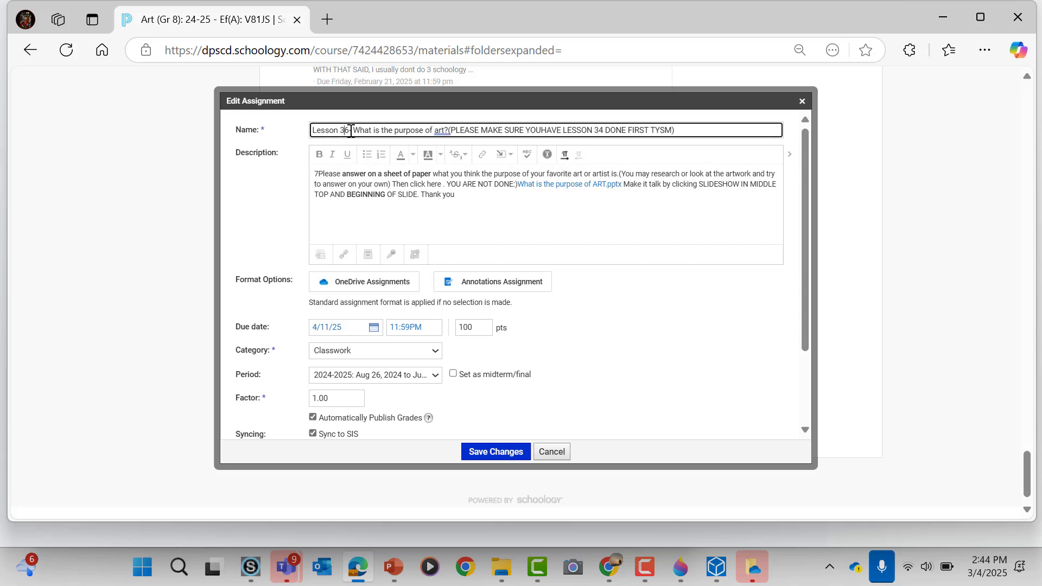
{"action": "key", "text": "BackSpace"}
{"action": "type", "text": "7"}
{"action": "left_click", "coordinate": [513, 455]}
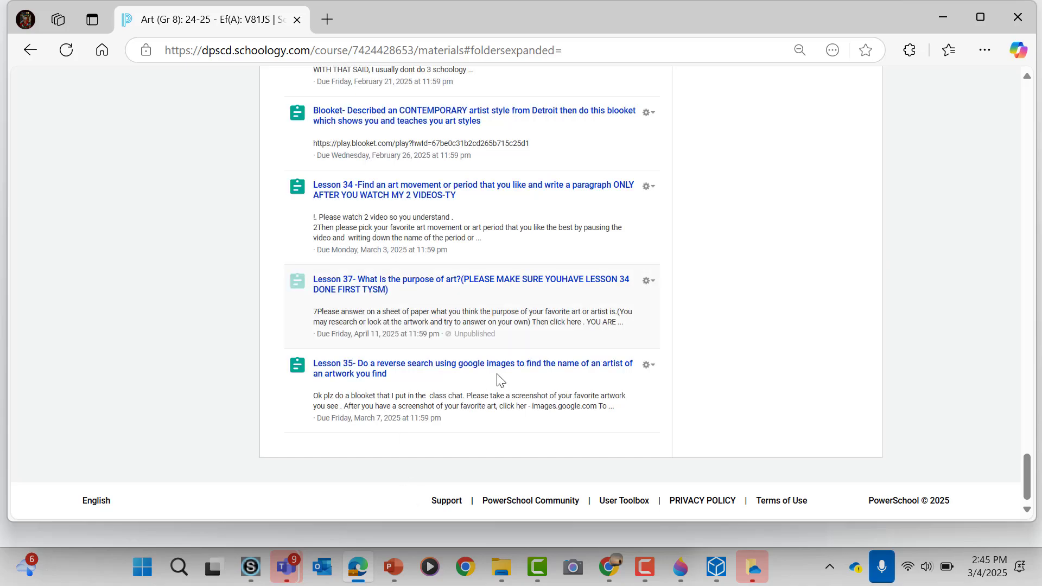
Start adding a new assignment to the Art (Gr 8) course materials.
{"action": "scroll", "coordinate": [461, 225], "scroll_direction": "up", "scroll_amount": 15}
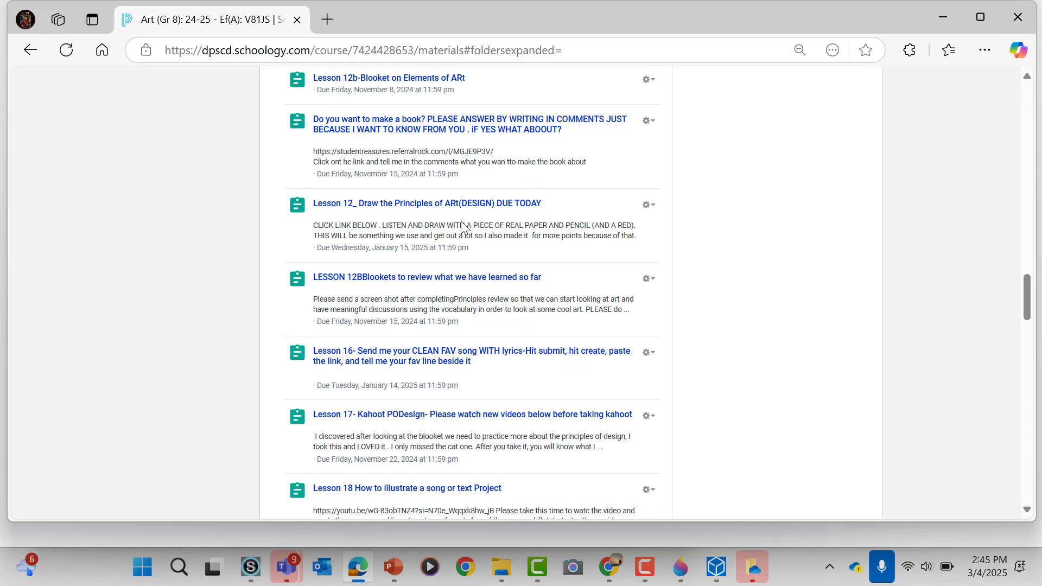
{"action": "scroll", "coordinate": [461, 226], "scroll_direction": "up", "scroll_amount": 15}
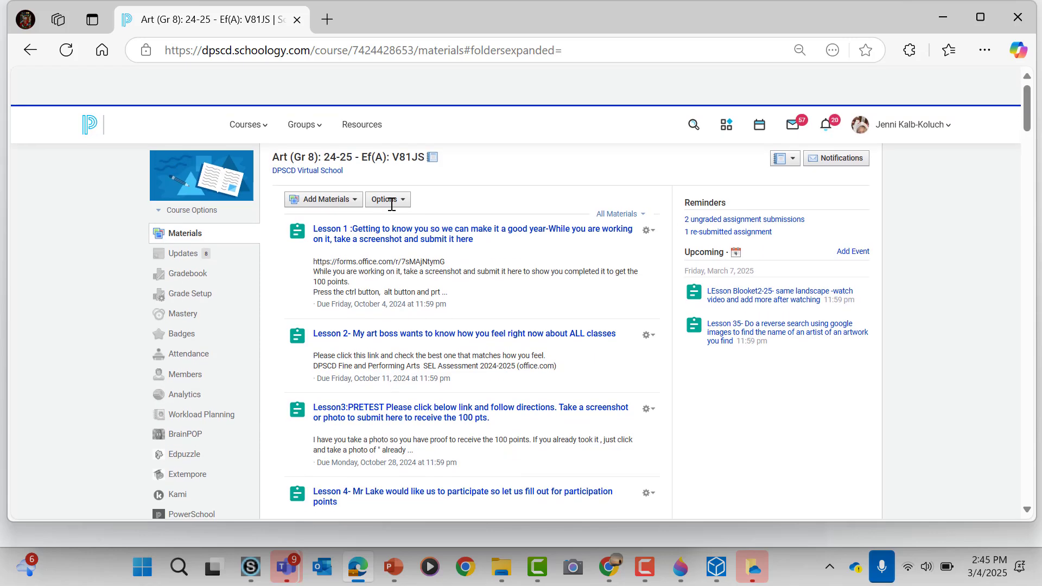
{"action": "left_click", "coordinate": [337, 161]}
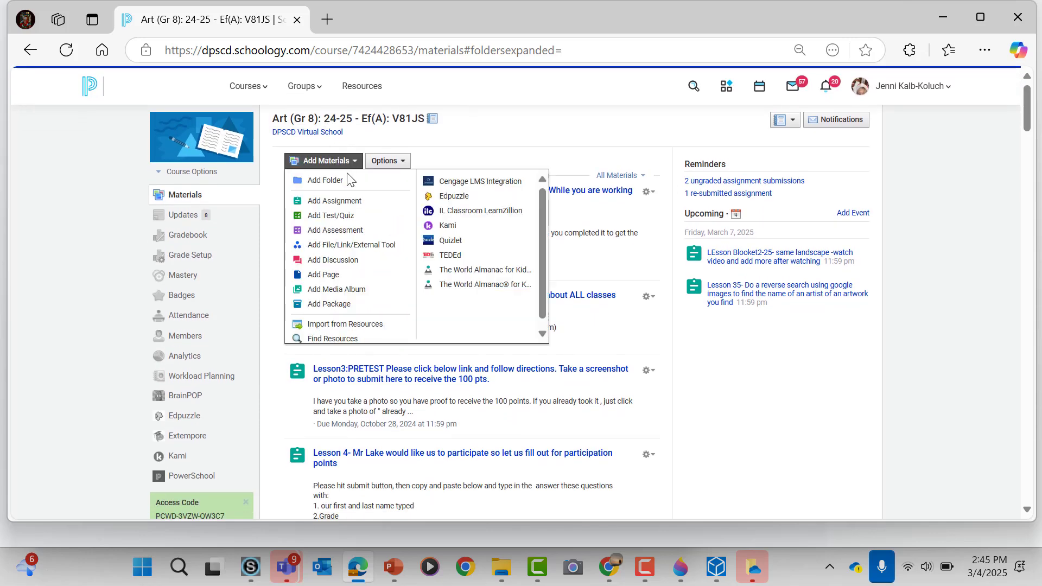
{"action": "left_click", "coordinate": [352, 205]}
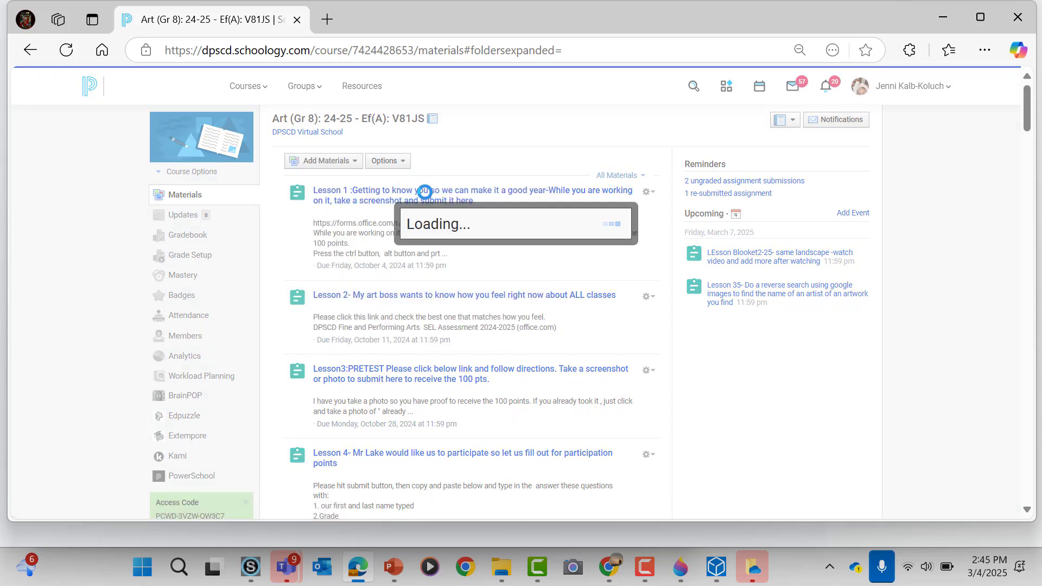
Minimize the browser and Paint 3D, and close the OneDrive deletion prompt and 3D Viewer without deleting or saving anything.
{"action": "left_click", "coordinate": [942, 17]}
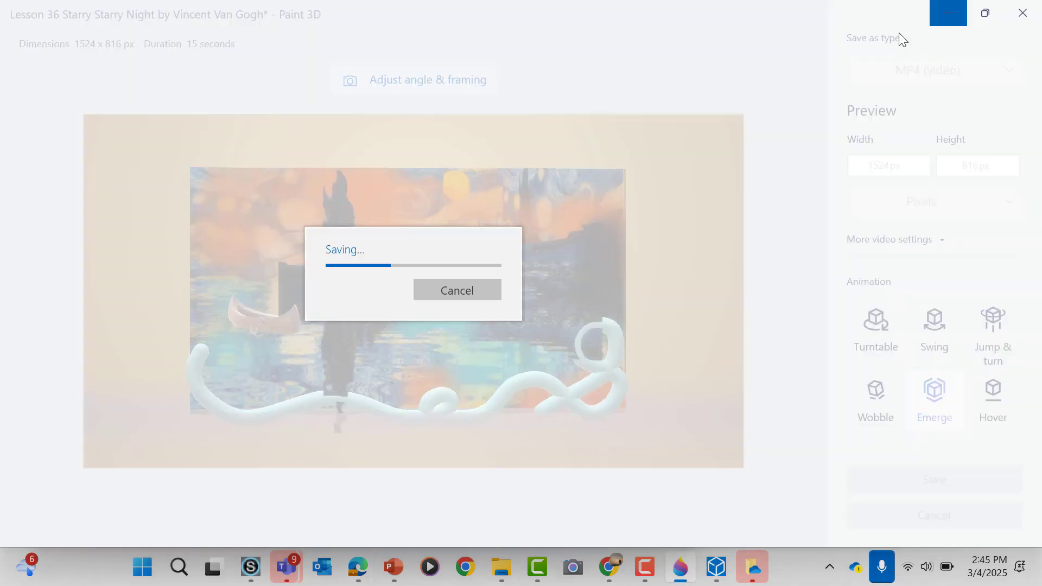
{"action": "left_click", "coordinate": [942, 13]}
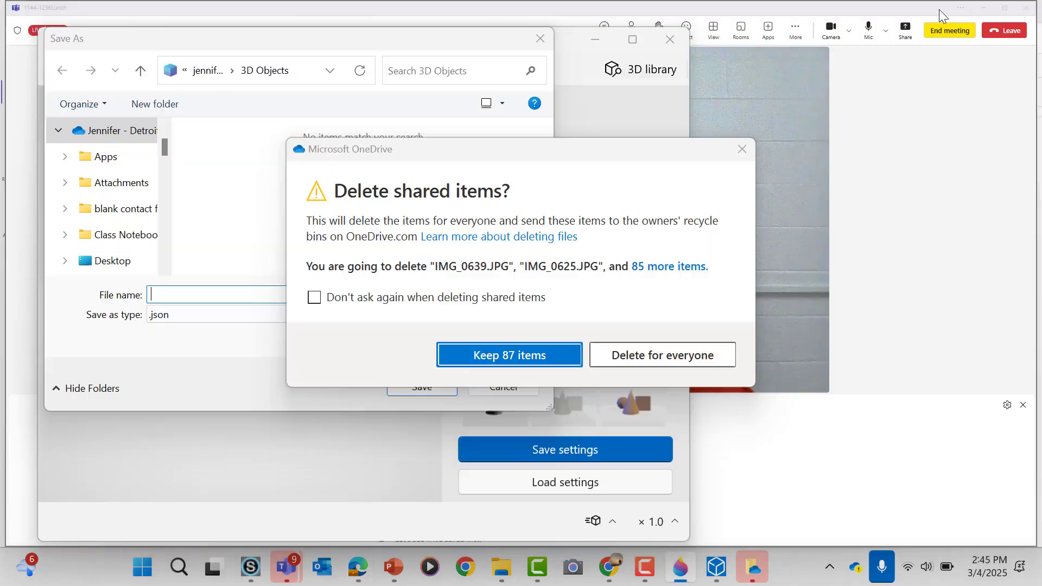
{"action": "left_click", "coordinate": [742, 149]}
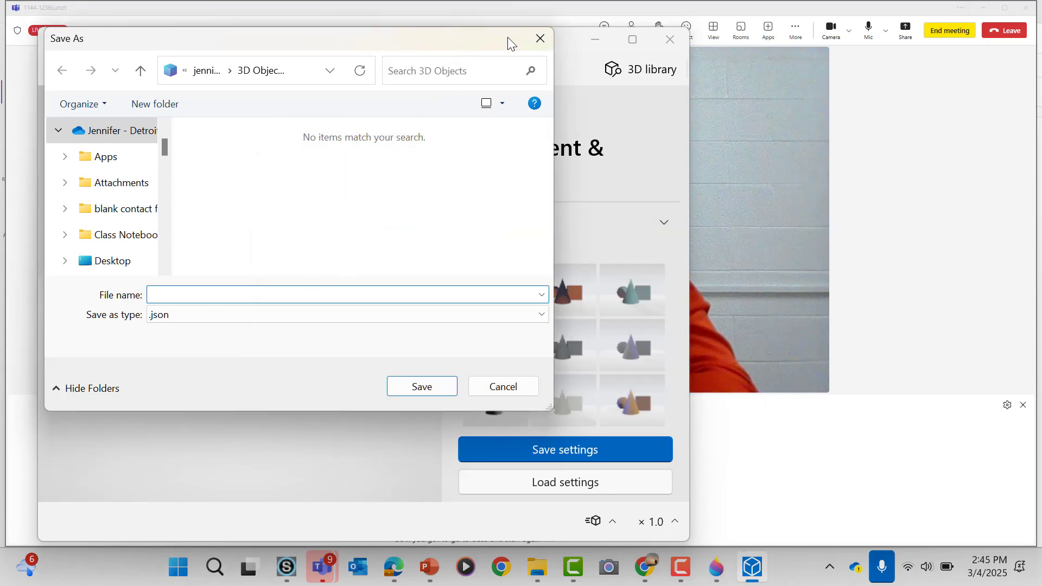
{"action": "left_click", "coordinate": [540, 39]}
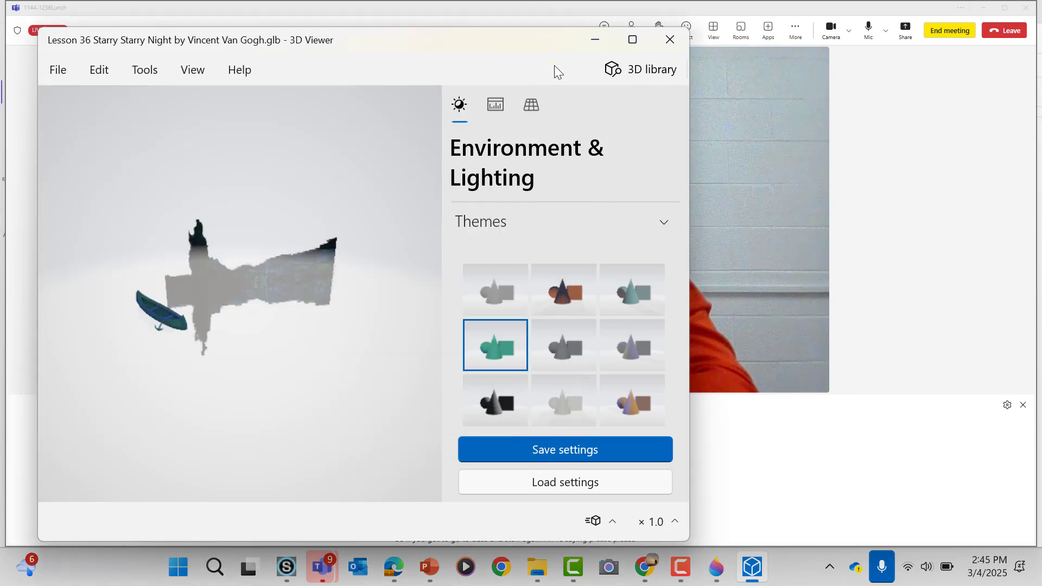
{"action": "left_click", "coordinate": [669, 41]}
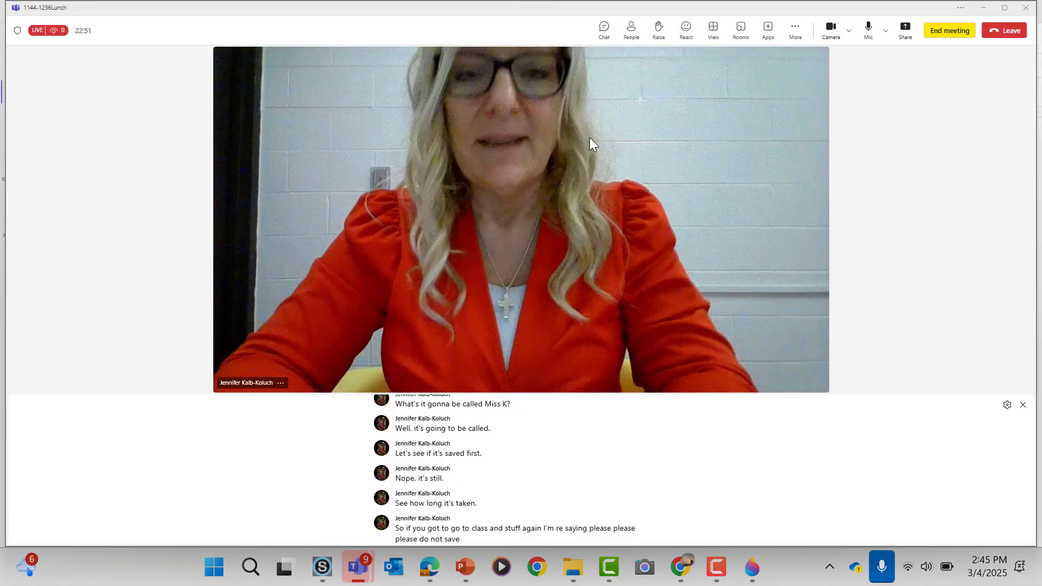
Minimize the Teams meeting, return to the Create Assignment form in Edge, and begin the assignment name with "Lesson 36".
{"action": "left_click", "coordinate": [983, 8]}
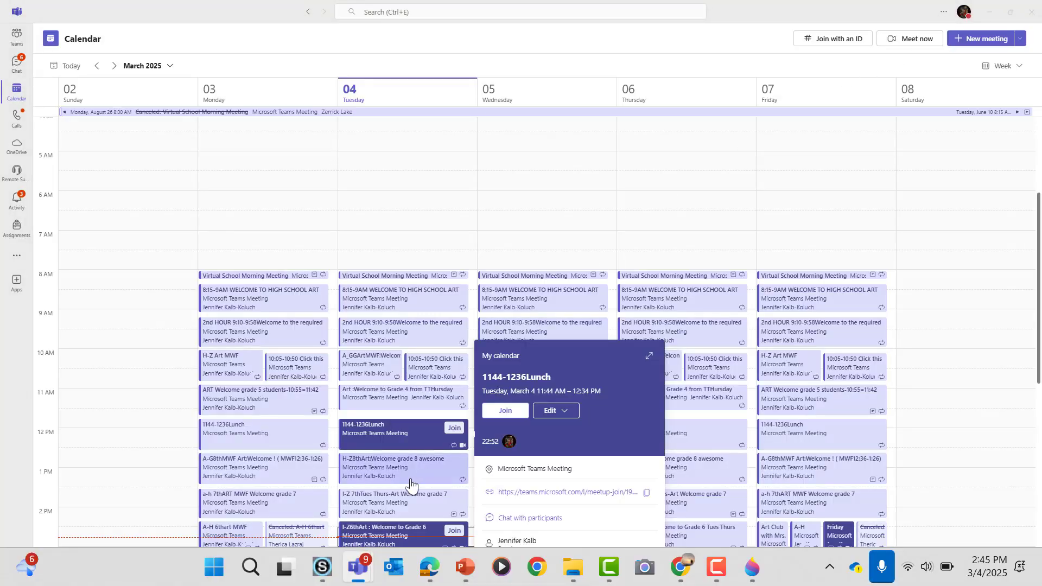
{"action": "mouse_move", "coordinate": [362, 570]}
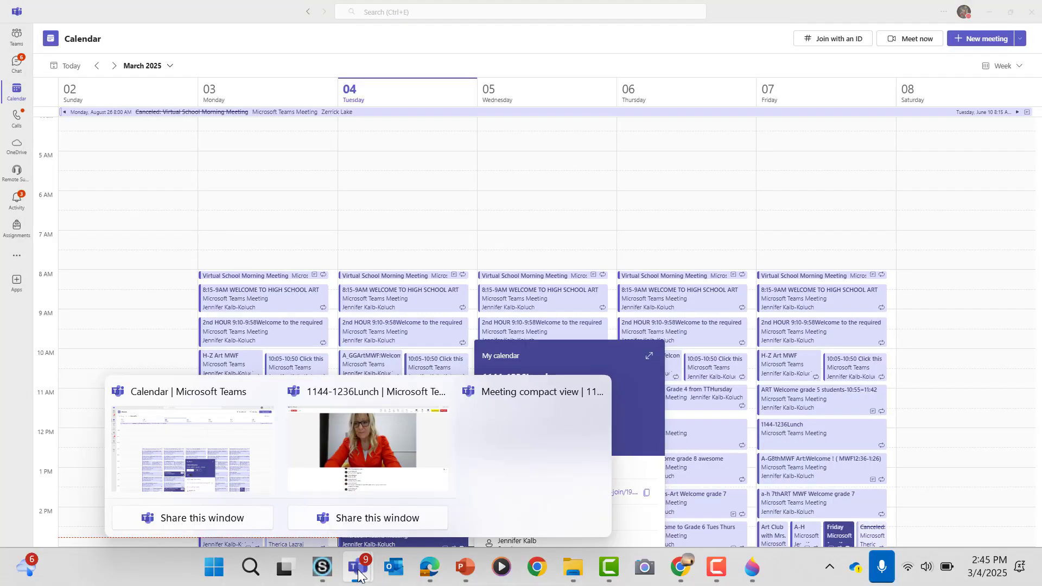
{"action": "left_click", "coordinate": [323, 567]}
{"action": "left_click", "coordinate": [332, 131]}
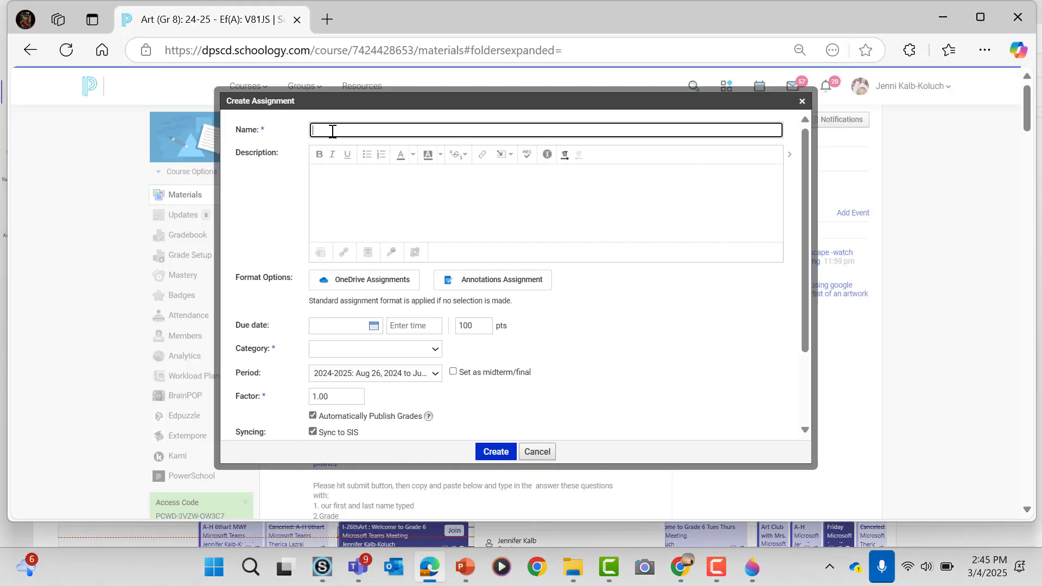
{"action": "type", "text": "Lesson "}
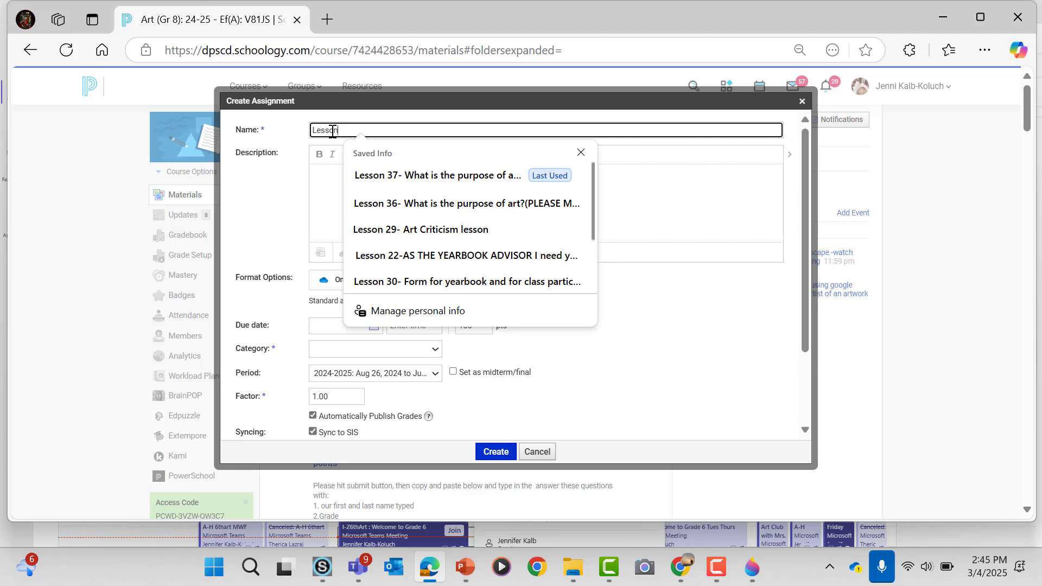
{"action": "type", "text": "36"}
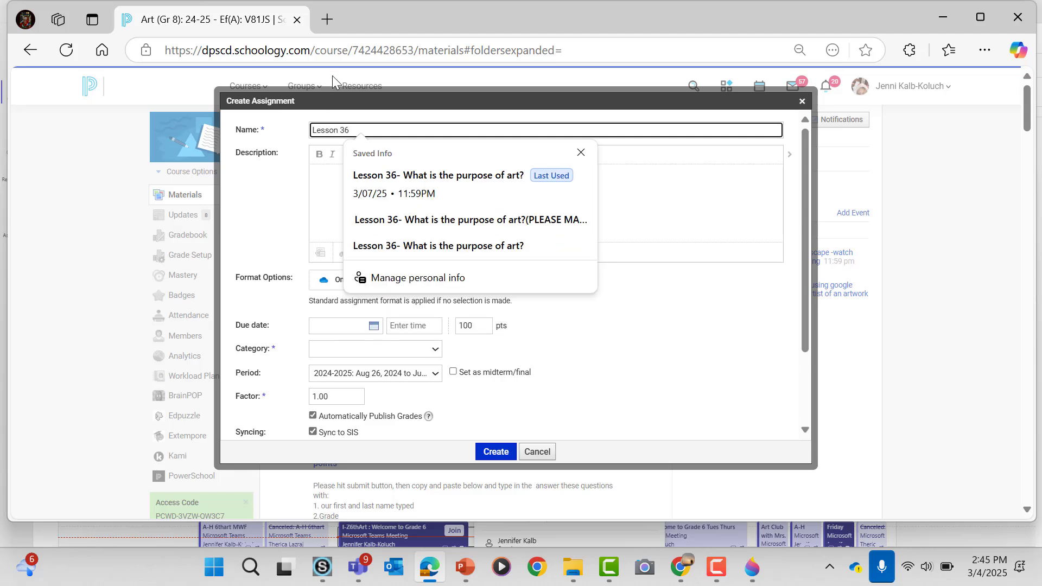
Continue the assignment name with "- Taking your favorite artwork and putting into an art app and playing".
{"action": "type", "text": "- Taking your favo"}
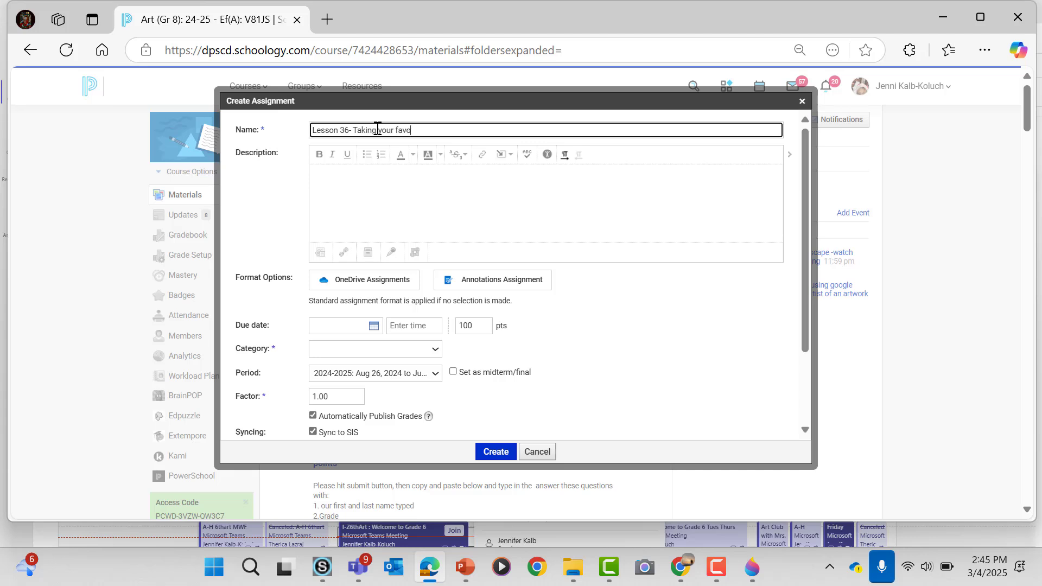
{"action": "type", "text": "ri"}
{"action": "type", "text": "te artis's fav"}
{"action": "key", "text": "BackSpace"}
{"action": "key", "text": "BackSpace"}
{"action": "key", "text": "BackSpace"}
{"action": "key", "text": "BackSpace"}
{"action": "key", "text": "BackSpace"}
{"action": "key", "text": "BackSpace"}
{"action": "key", "text": "BackSpace"}
{"action": "key", "text": "BackSpace"}
{"action": "key", "text": "BackSpace"}
{"action": "type", "text": "artwork and putting into an art app and playing"}
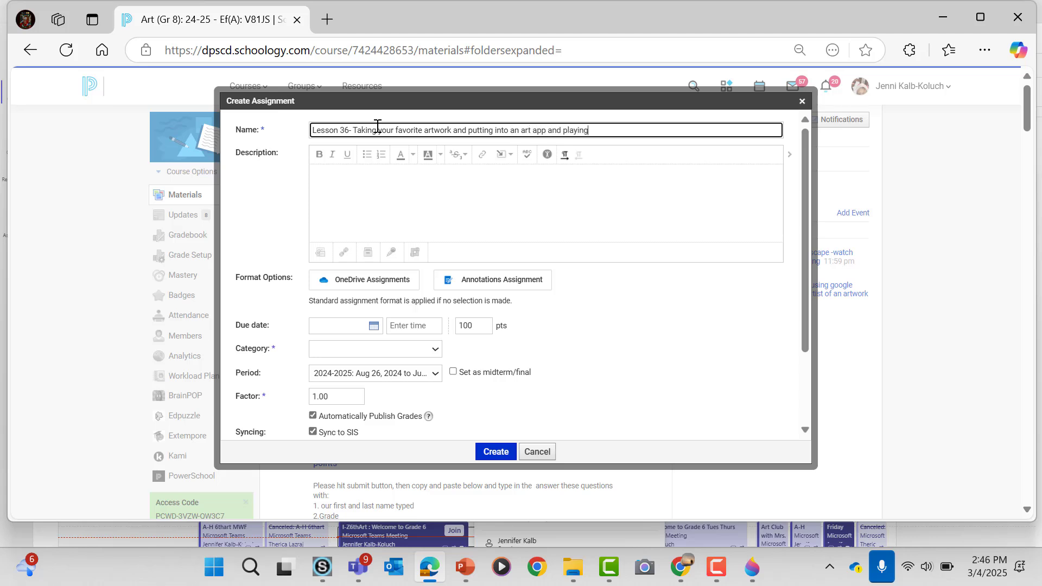
Finish the assignment name with "with all the tools to create an ODE to _______".
{"action": "type", "text": " iwtools to create an OD"}
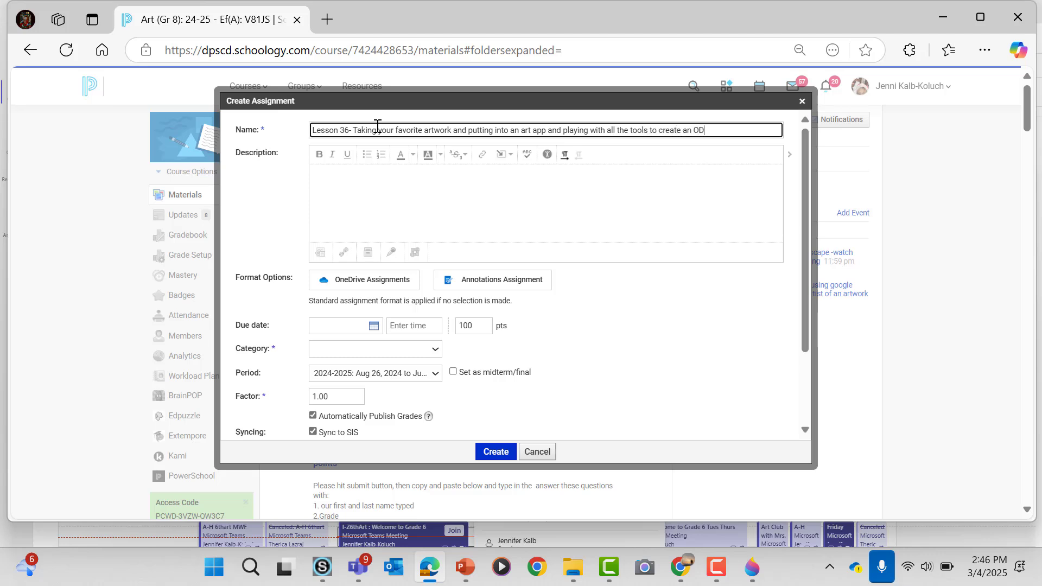
{"action": "type", "text": "E of"}
{"action": "key", "text": "BackSpace"}
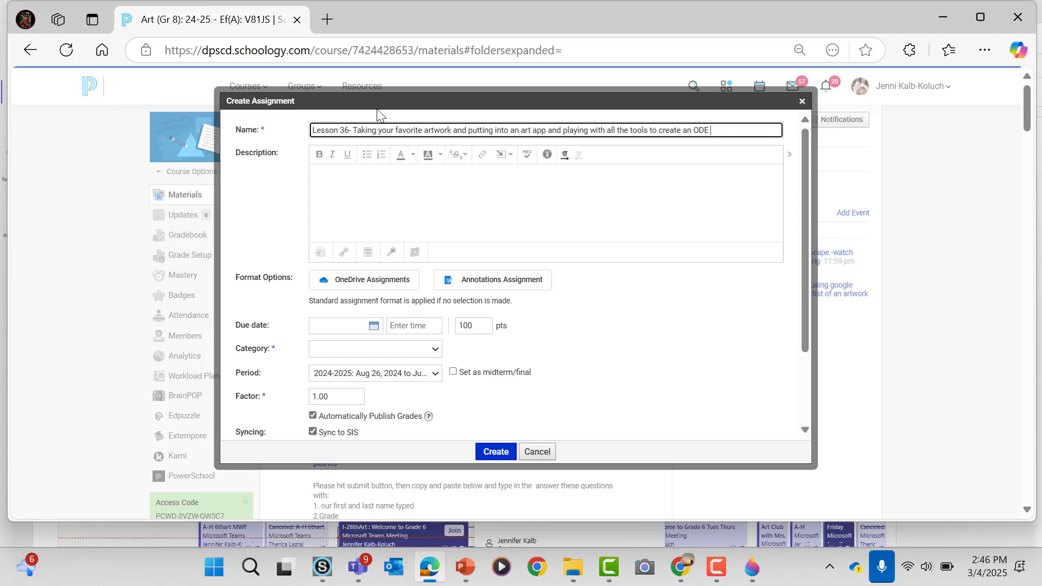
{"action": "type", "text": "_______"}
{"action": "left_click", "coordinate": [696, 130]}
Set the assignment's due date to 4/11/25 and its category to Classwork.
{"action": "left_click", "coordinate": [374, 326]}
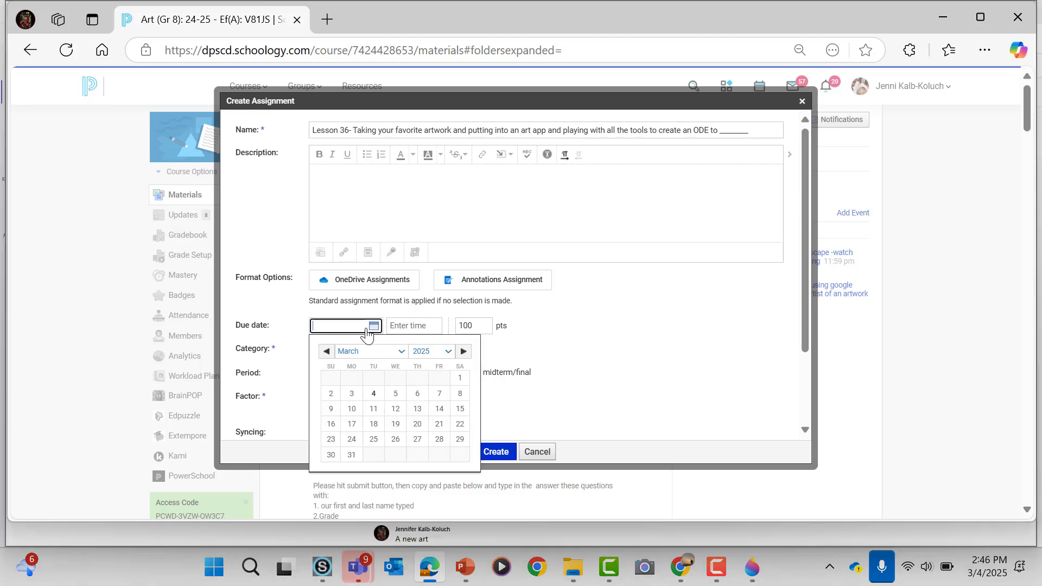
{"action": "left_click", "coordinate": [463, 351]}
{"action": "left_click", "coordinate": [439, 394]}
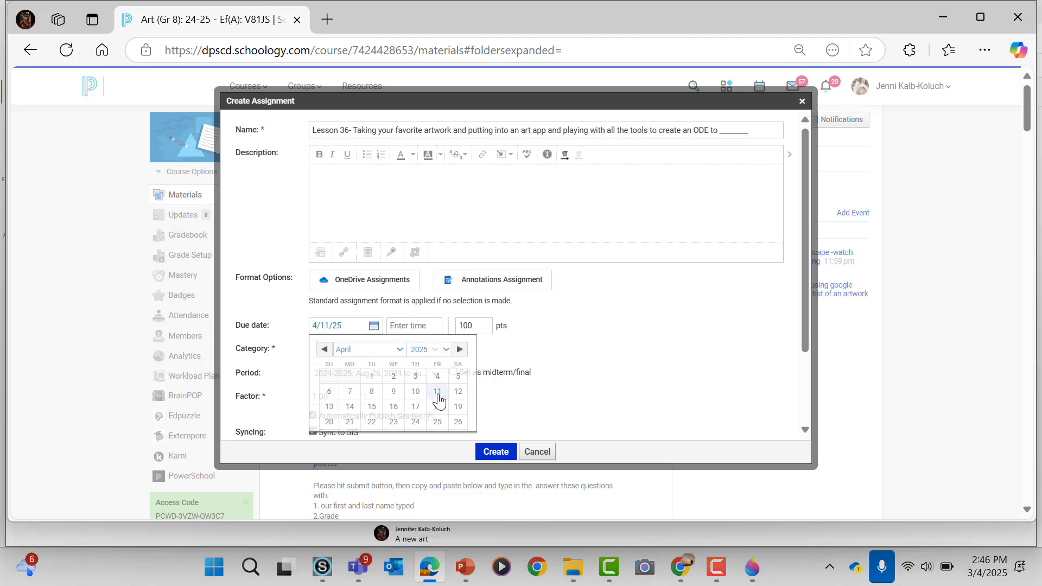
{"action": "left_click", "coordinate": [408, 353]}
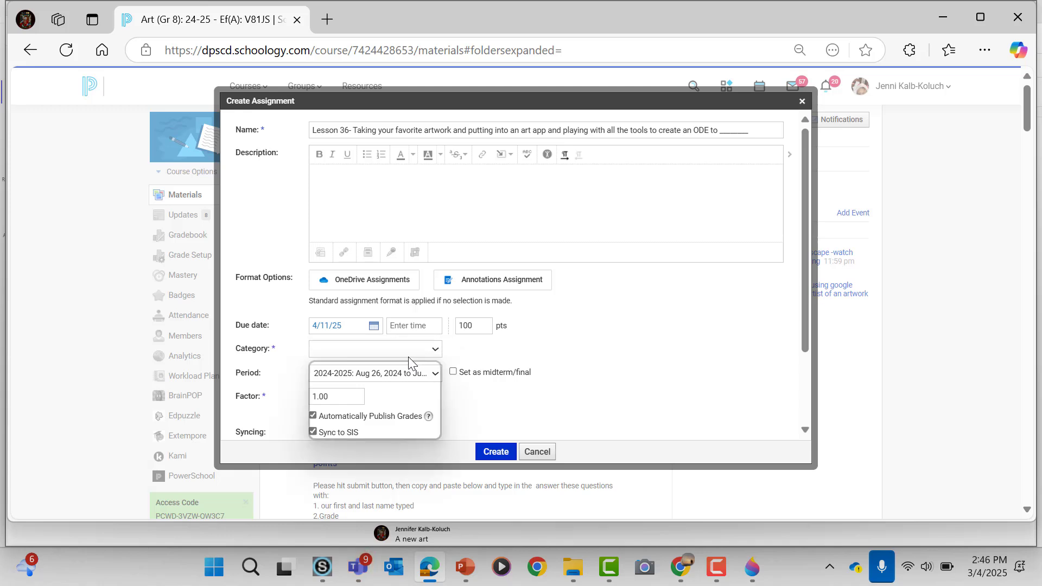
{"action": "left_click", "coordinate": [395, 411]}
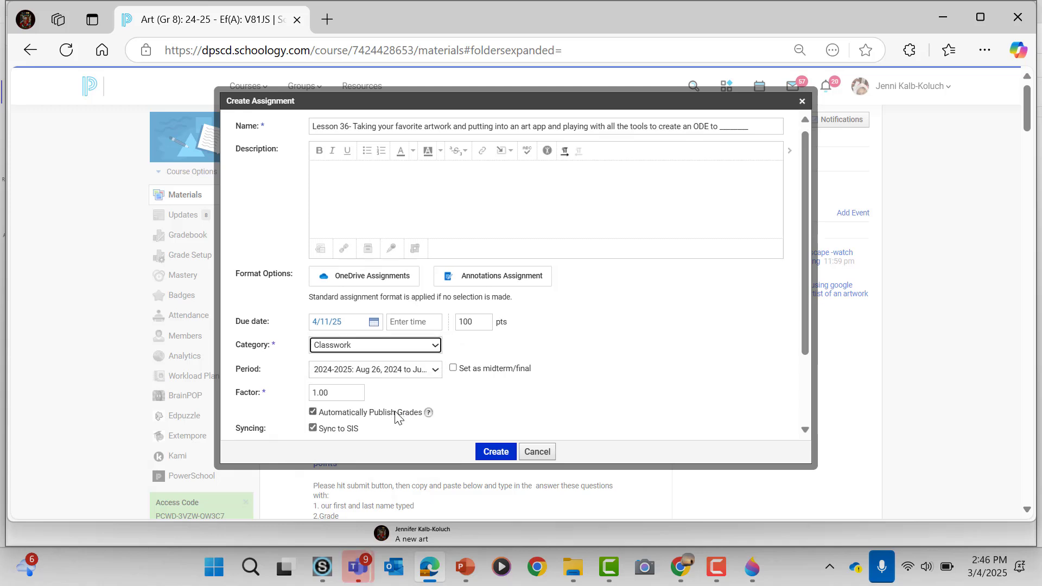
{"action": "scroll", "coordinate": [396, 413], "scroll_direction": "down", "scroll_amount": 2}
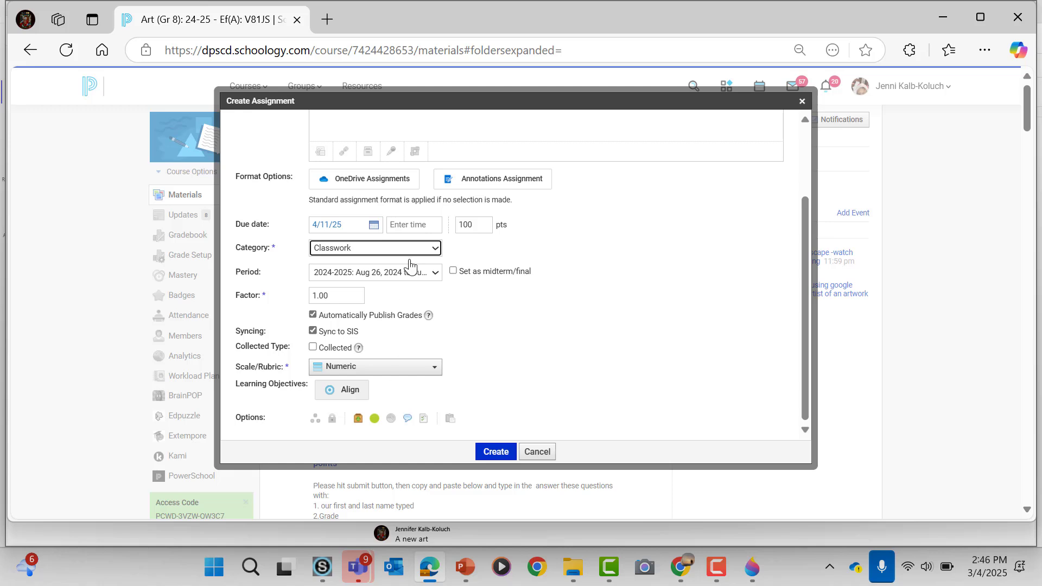
{"action": "scroll", "coordinate": [412, 270], "scroll_direction": "up", "scroll_amount": 2}
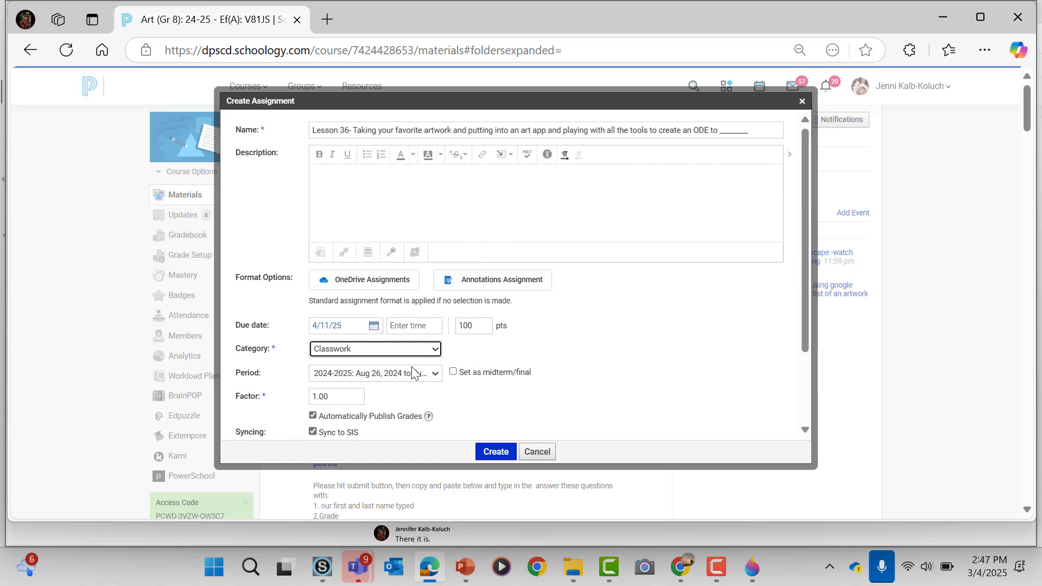
Set the assignment's due time to 11:59PM and create the assignment.
{"action": "left_click", "coordinate": [496, 453]}
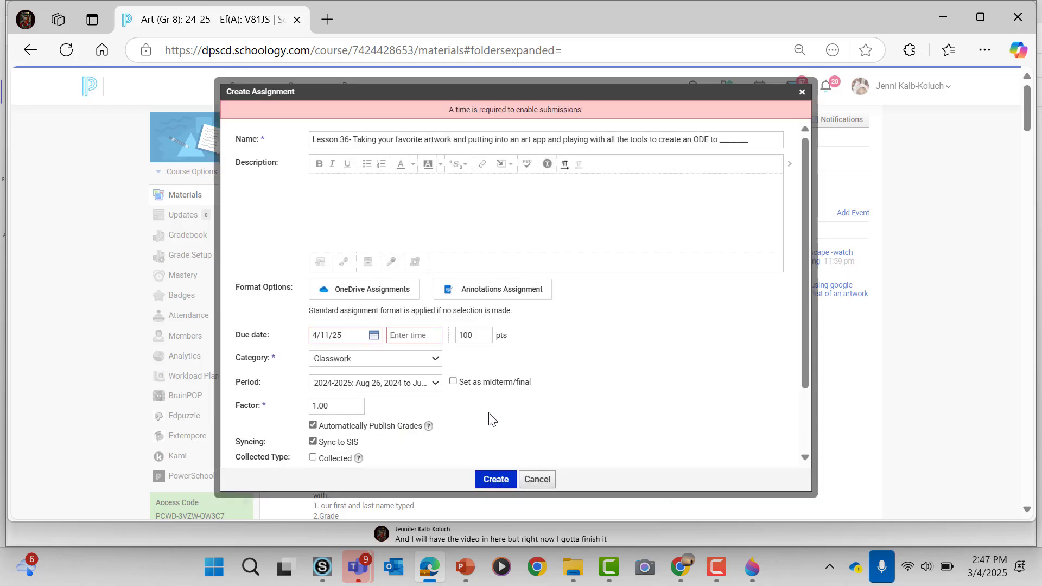
{"action": "left_click", "coordinate": [402, 339]}
{"action": "left_click", "coordinate": [433, 382]}
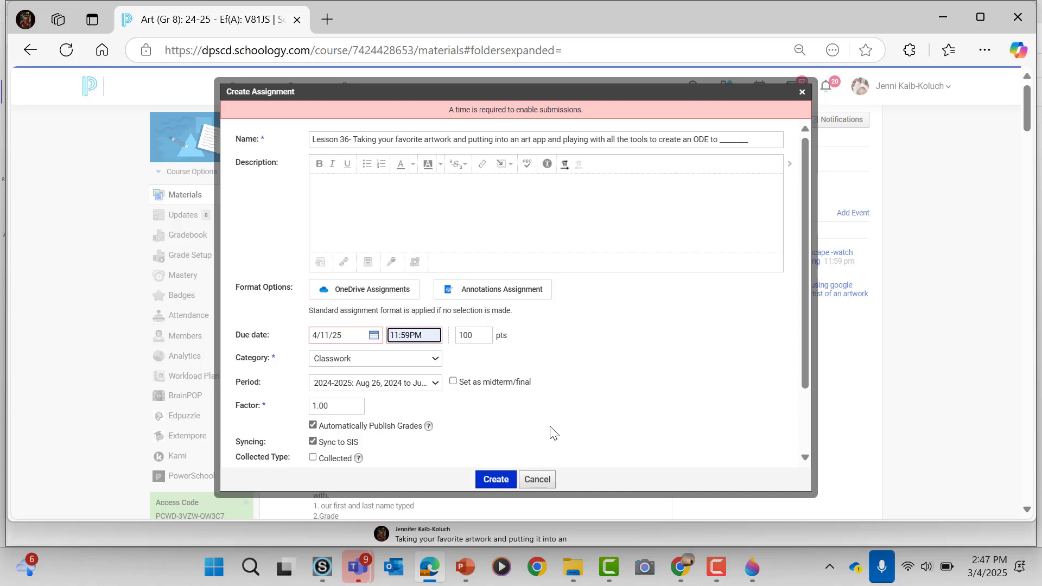
{"action": "left_click", "coordinate": [495, 481]}
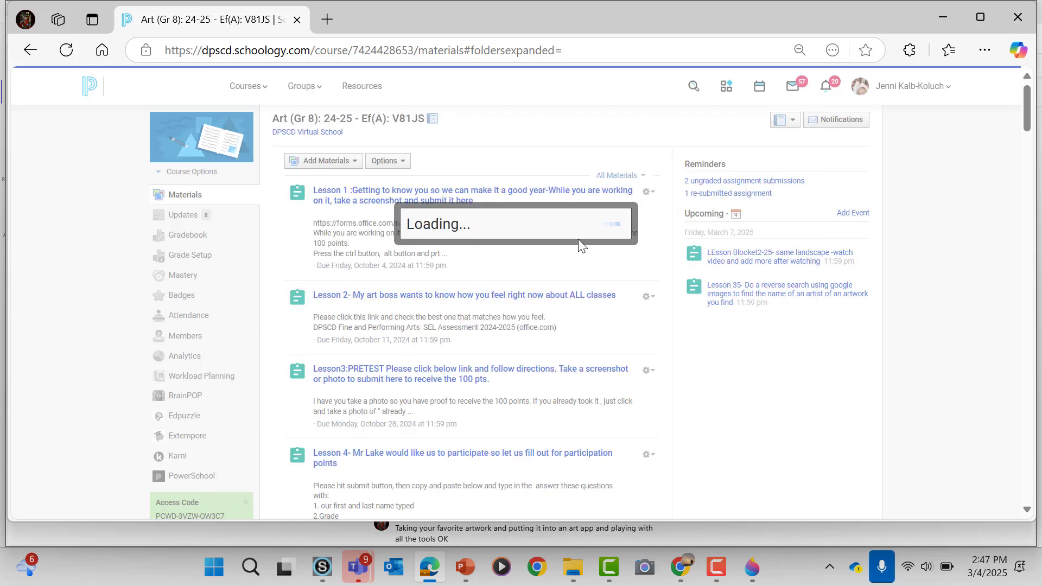
Minimize the browser and the Teams meeting, and switch to Paint 3D to check the MP4 export's progress.
{"action": "left_click", "coordinate": [941, 22]}
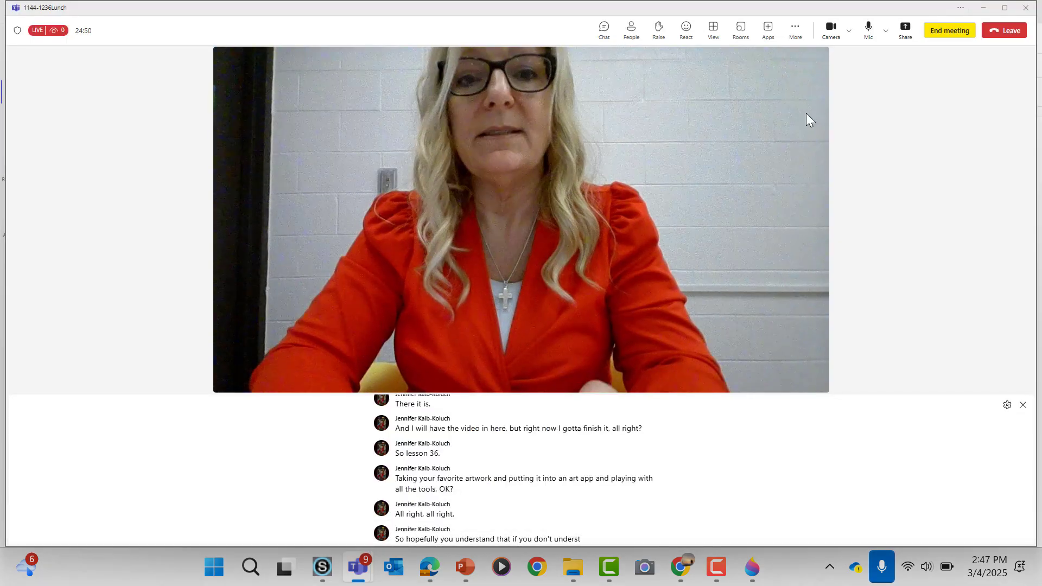
{"action": "left_click", "coordinate": [983, 7]}
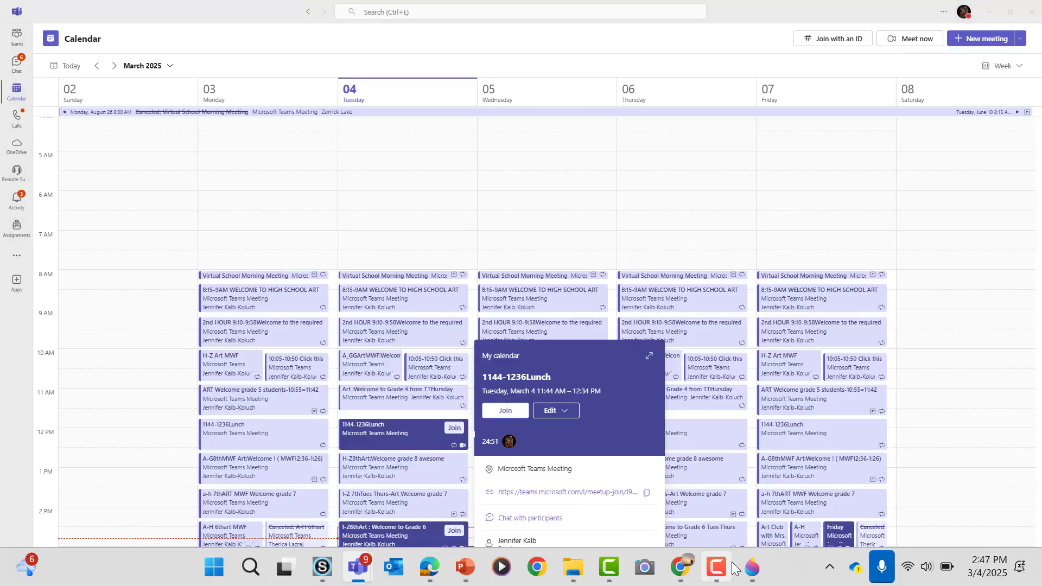
{"action": "left_click", "coordinate": [753, 567]}
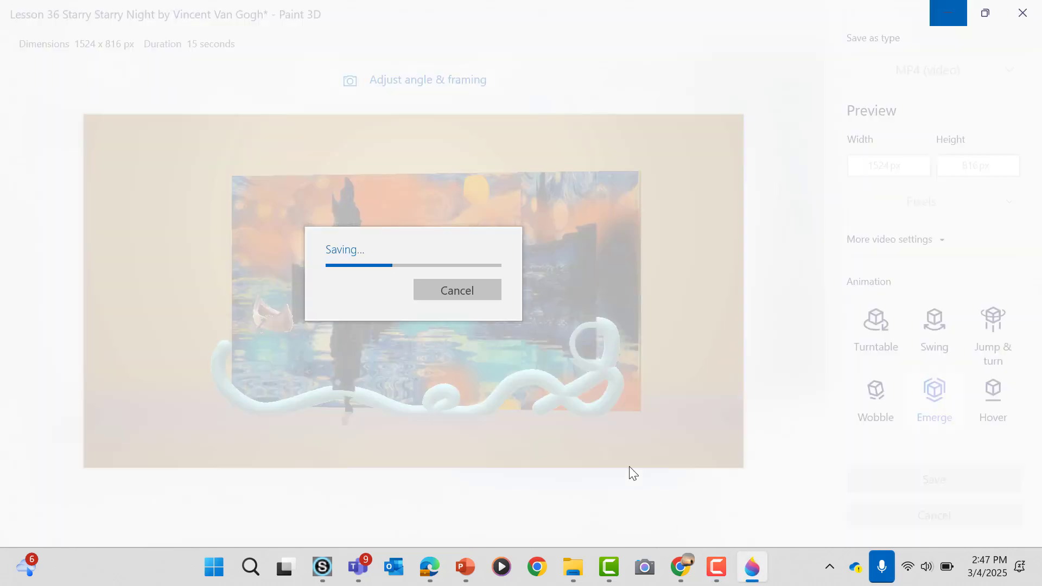